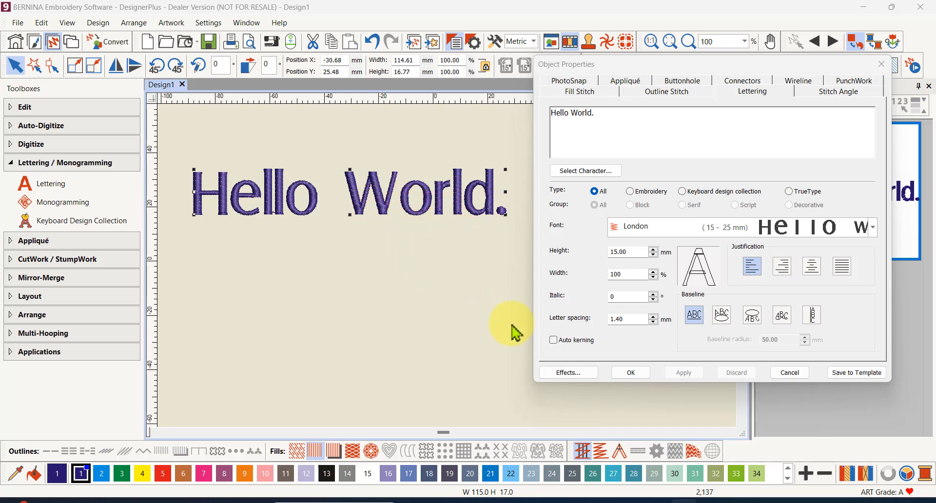
Try auto kerning on the "Hello World." lettering and switch it off again, accepting the lettering properties
click(553, 339)
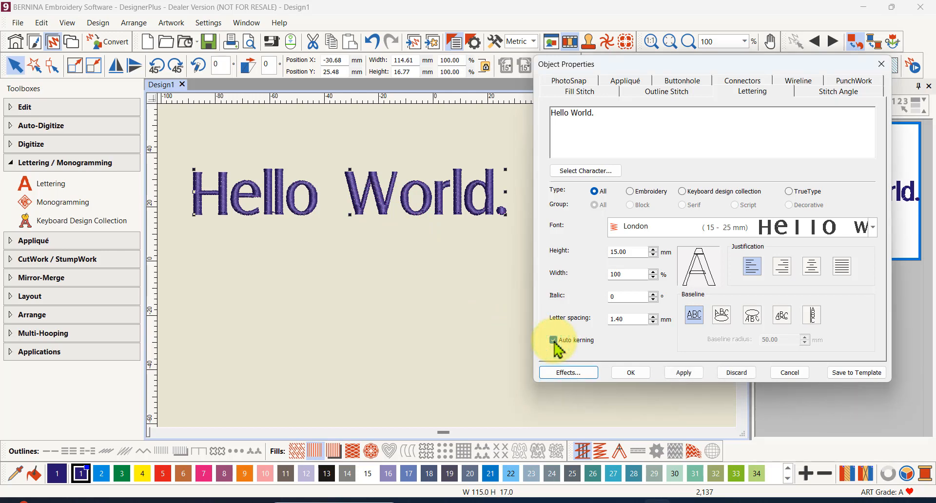
click(684, 373)
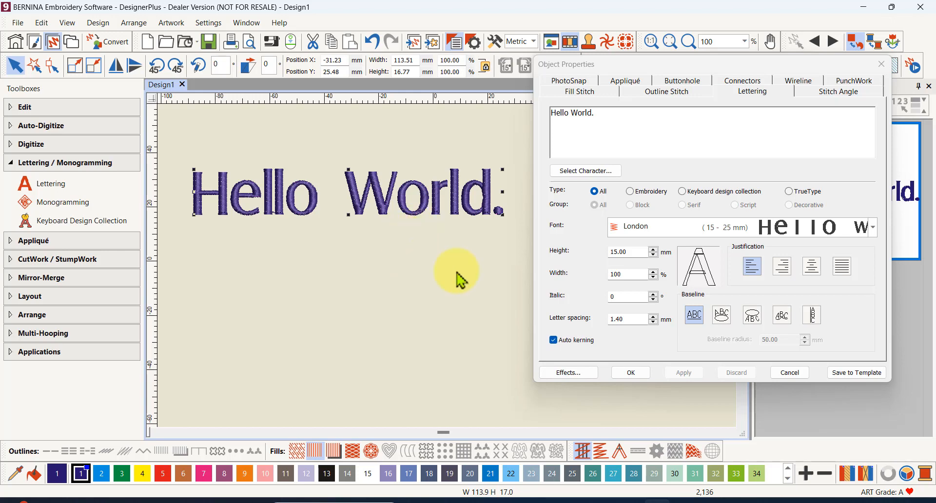
click(553, 340)
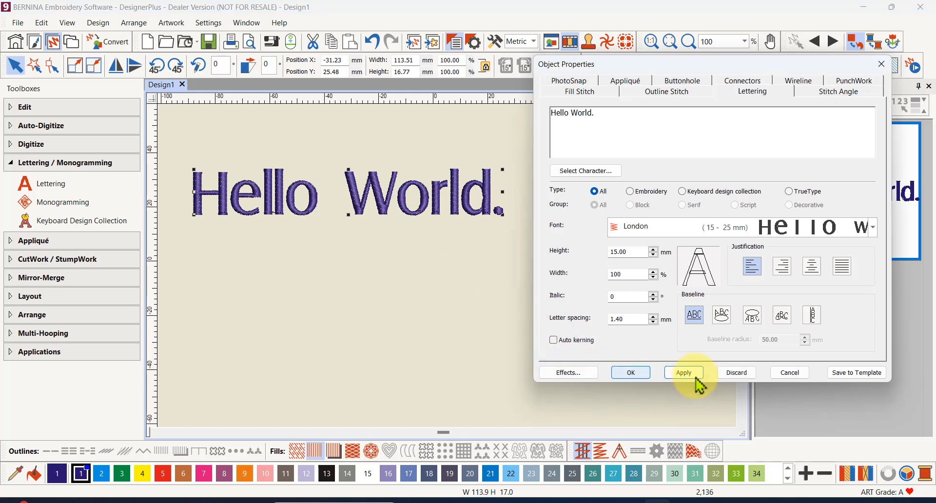
click(641, 372)
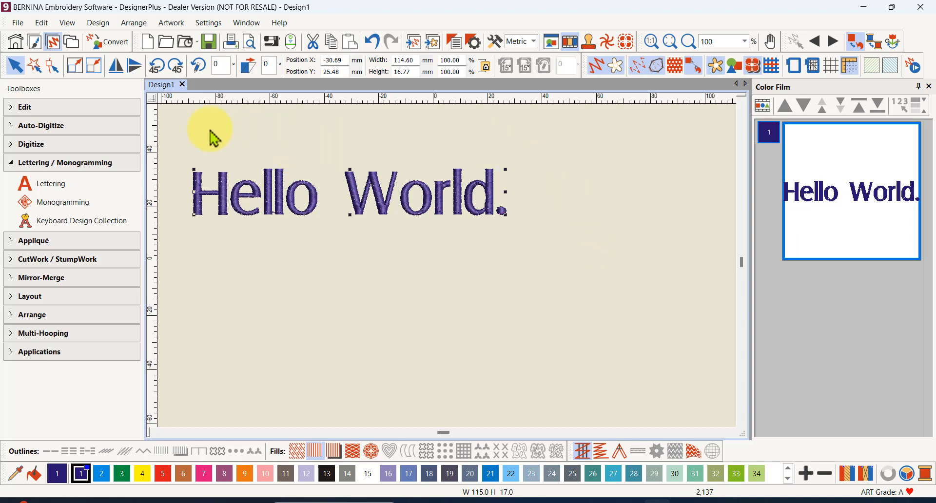
Reshape the lettering by sliding the letters o, r, l and d of "World" individually closer to the W along the baseline
click(52, 73)
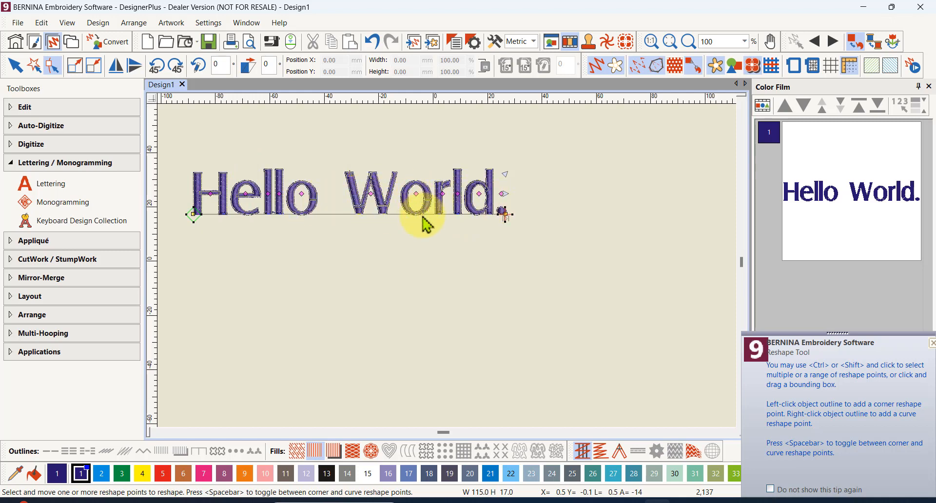
scroll(404, 210, up, 2)
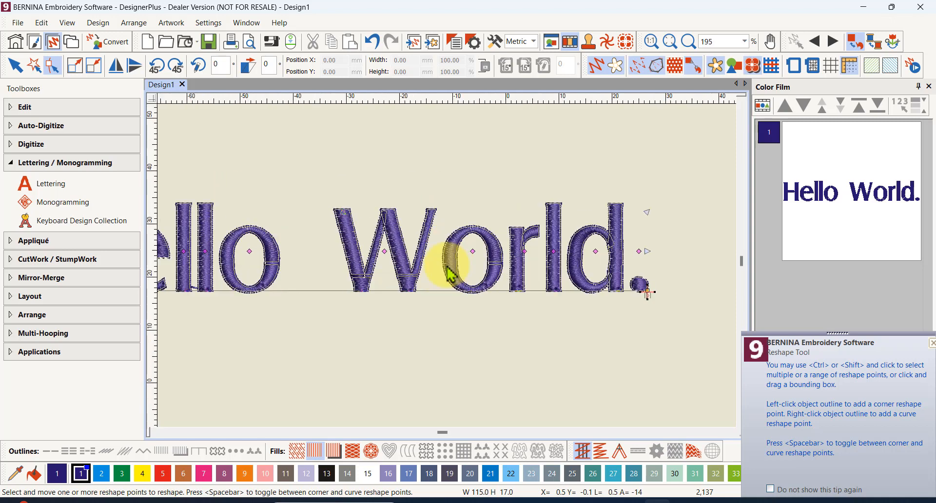
scroll(447, 268, up, 1)
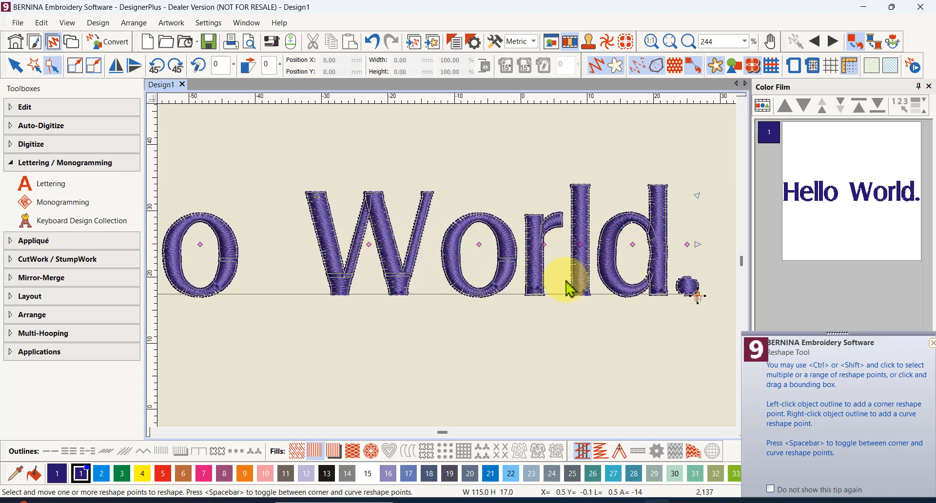
click(480, 247)
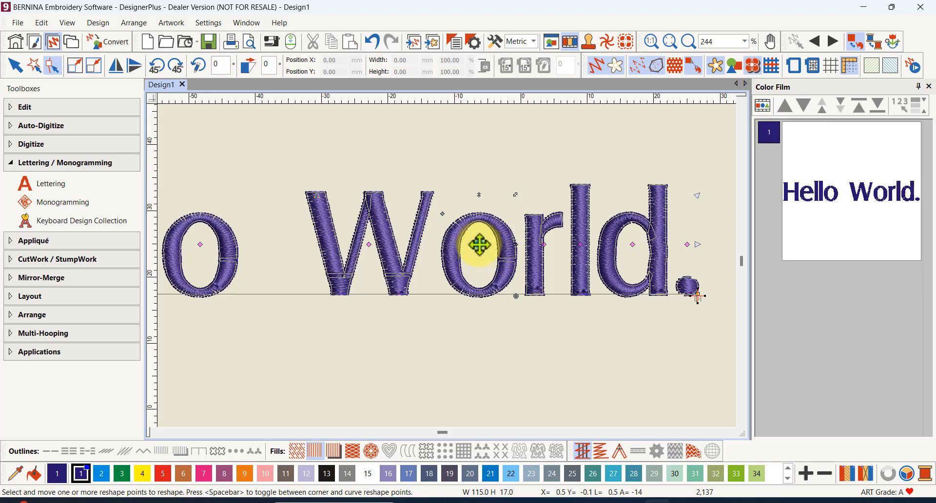
drag(478, 244, 468, 244)
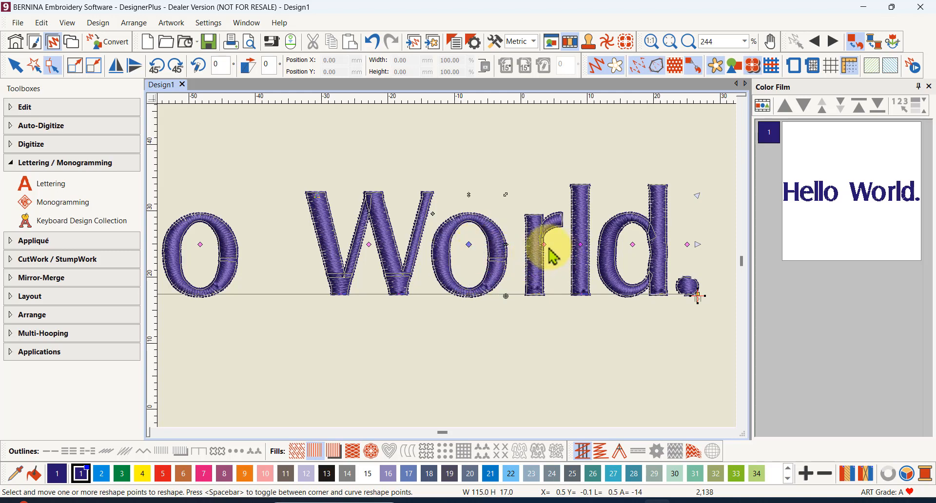
drag(545, 245, 535, 245)
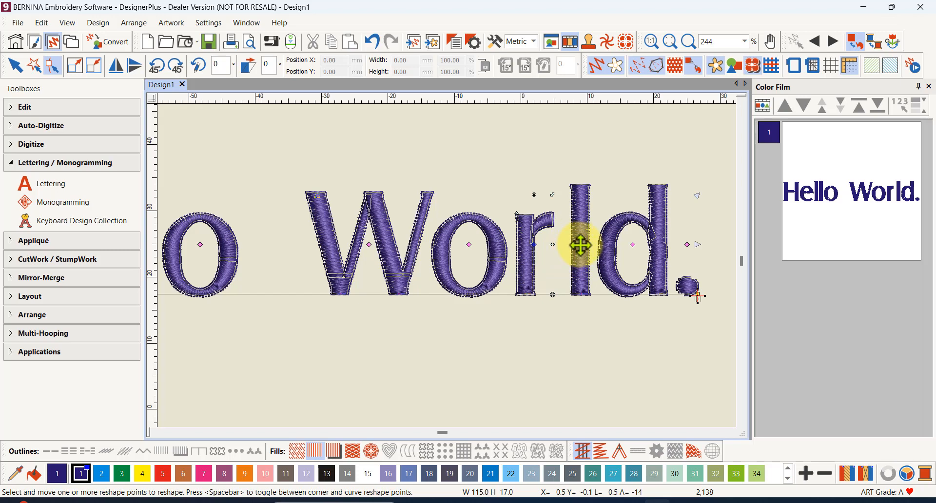
drag(582, 244, 573, 245)
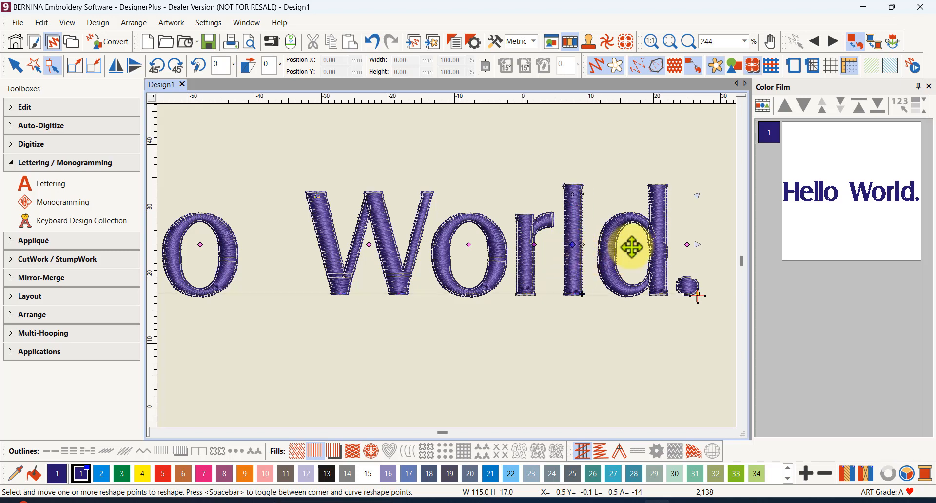
drag(634, 244, 628, 246)
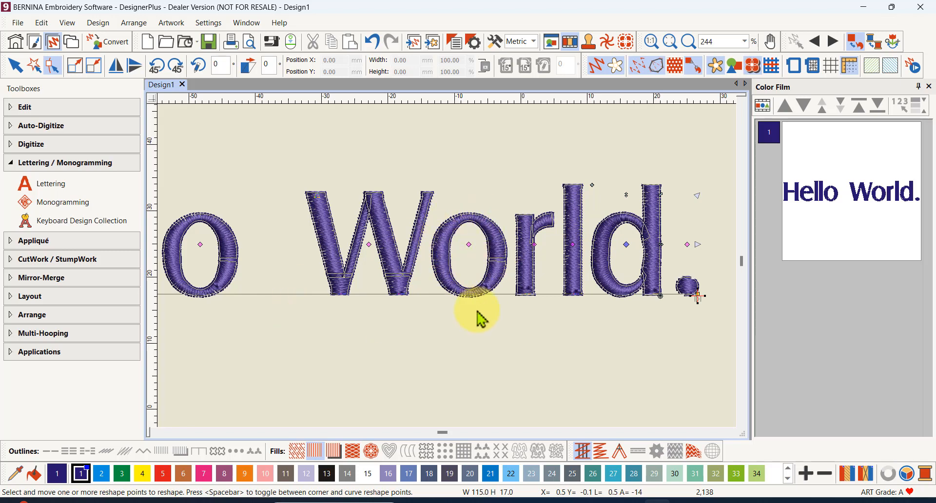
scroll(470, 272, down, 4)
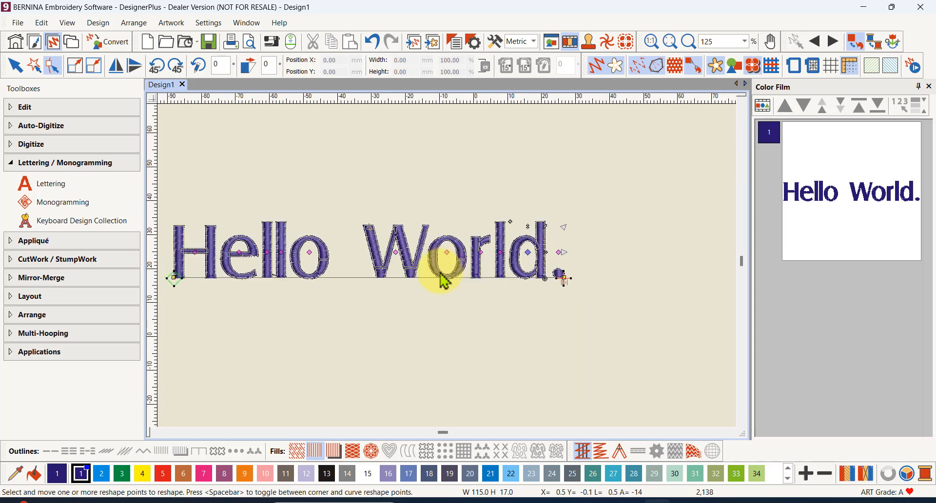
scroll(390, 273, up, 1)
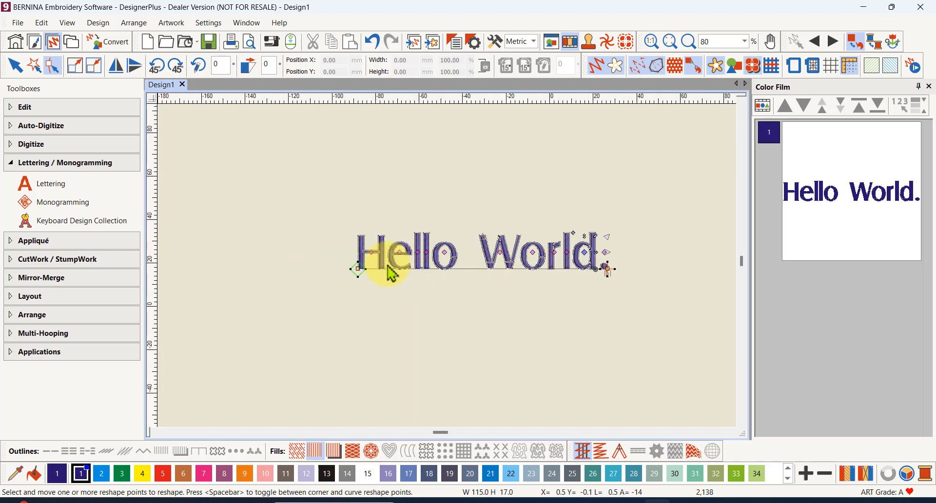
scroll(451, 278, up, 1)
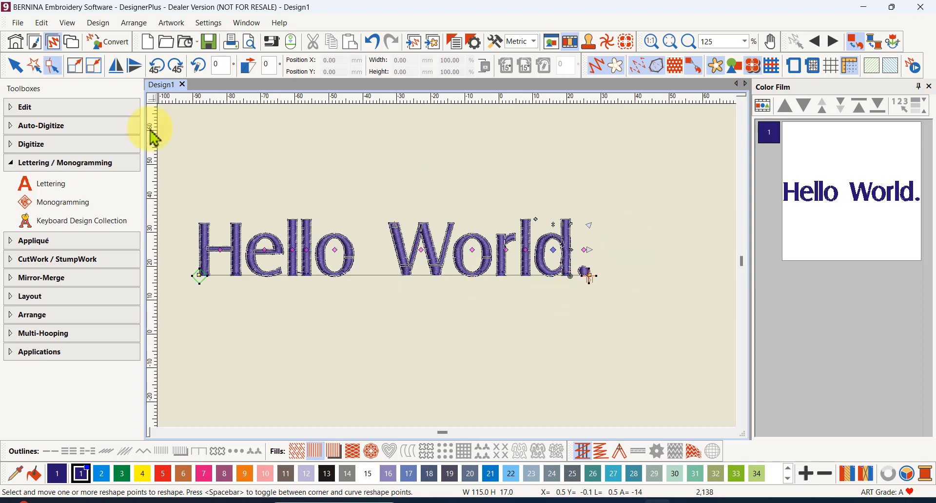
click(15, 65)
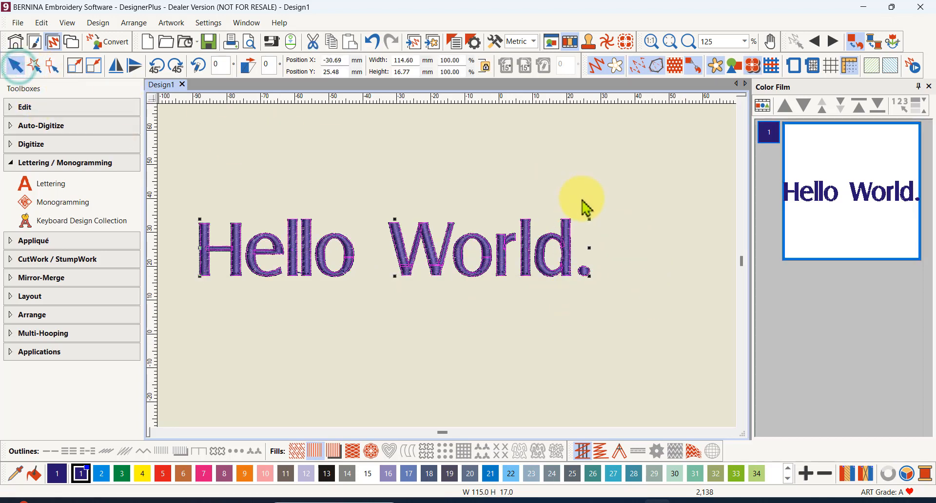
Set up a separate "Hello World" lettering object without a full stop, using the Any Shape baseline
right_click(506, 246)
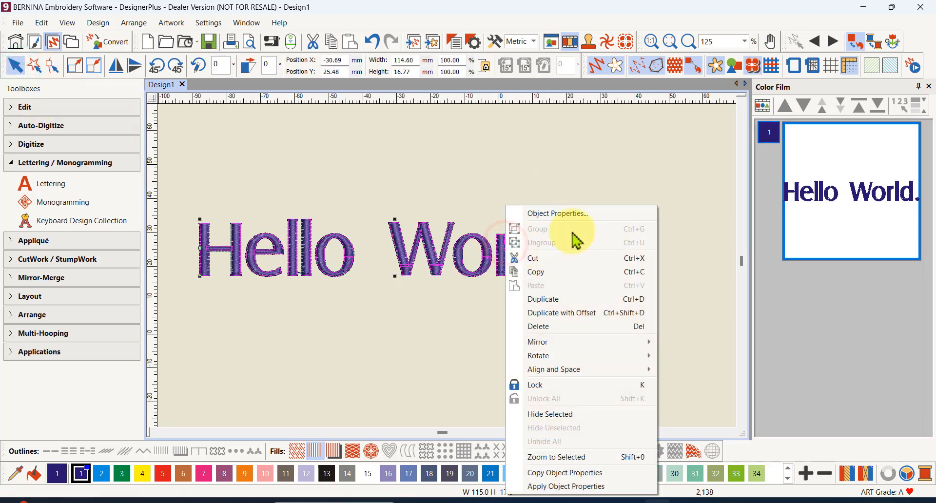
click(566, 210)
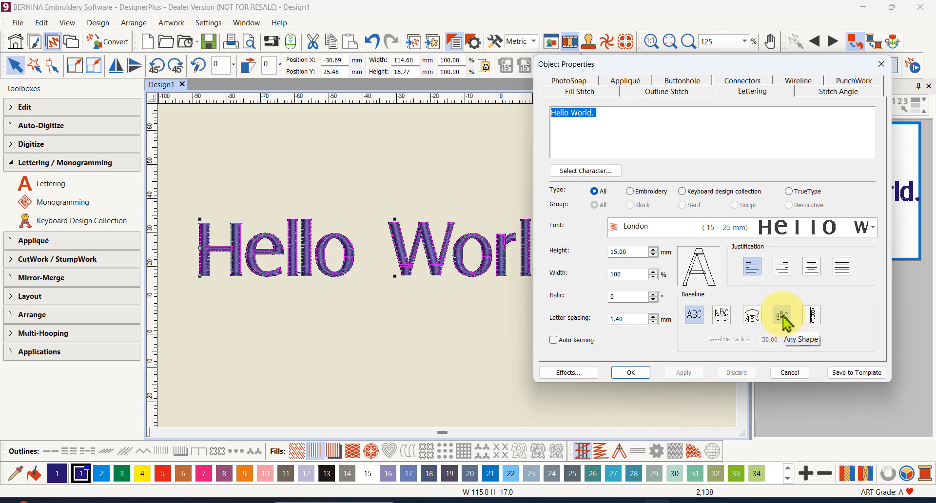
click(398, 182)
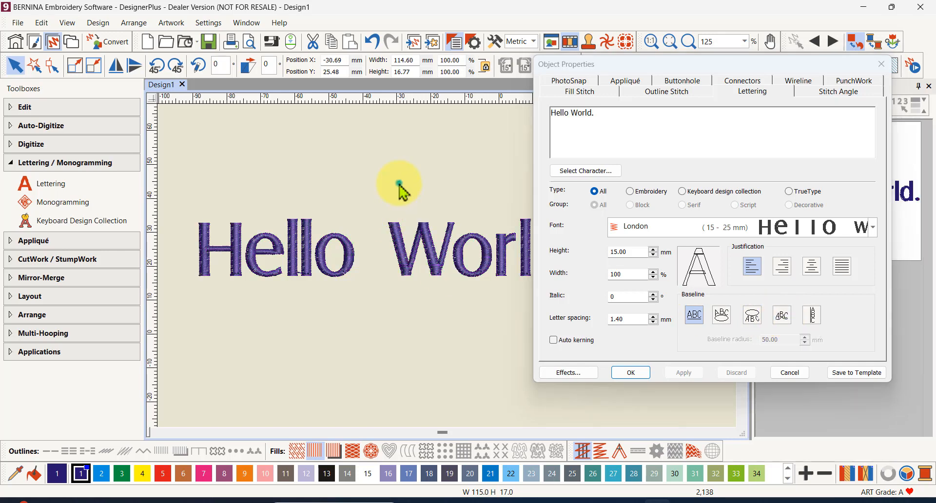
click(782, 316)
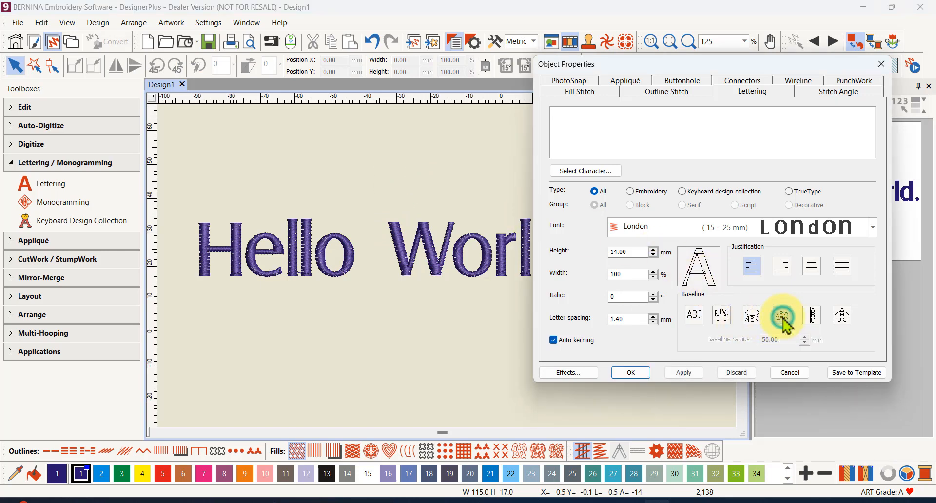
click(580, 125)
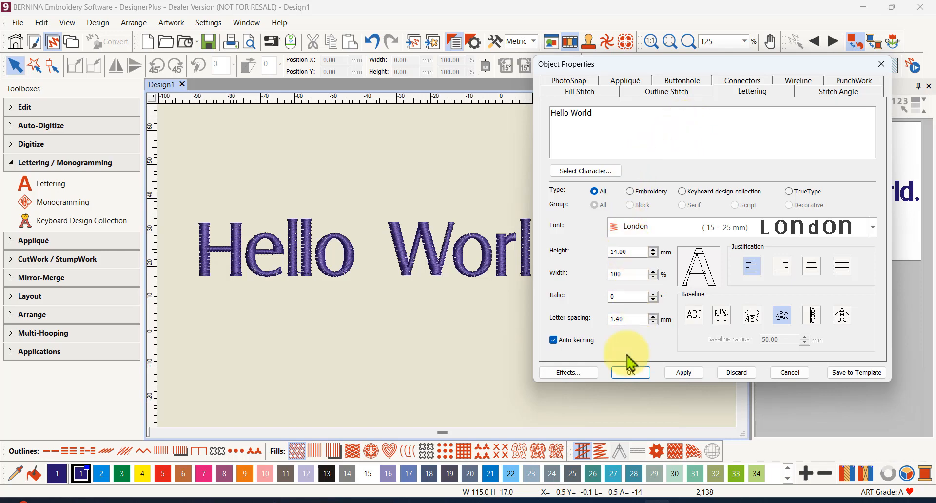
click(631, 372)
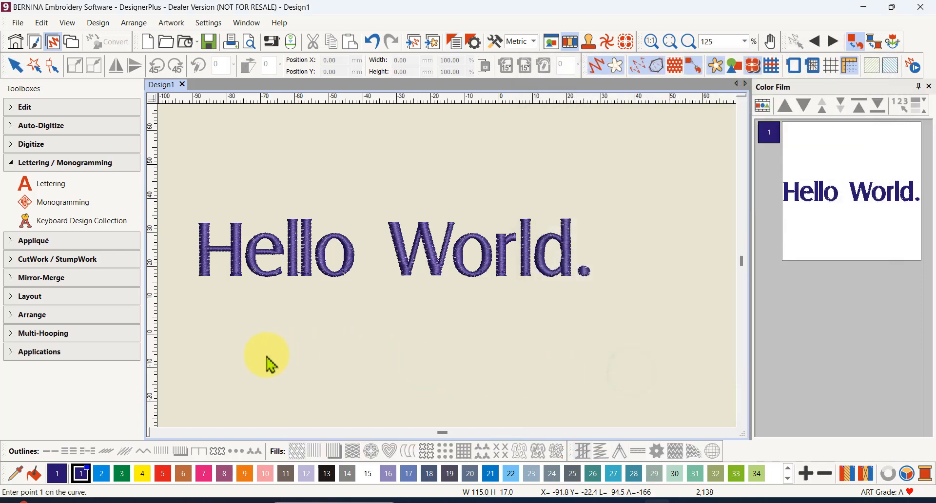
Digitize a wavy five-point baseline about 120 mm wide below the straight text and generate the new lettering on it
click(224, 389)
right_click(298, 346)
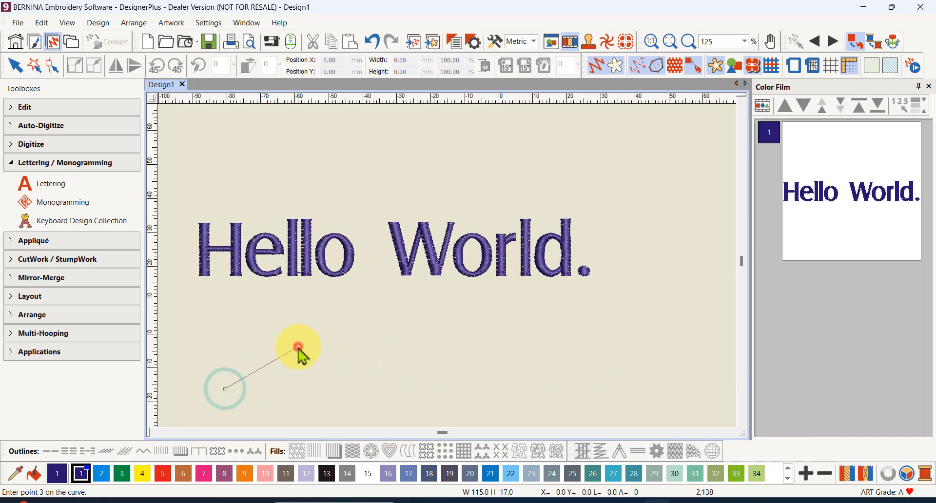
right_click(402, 353)
right_click(515, 406)
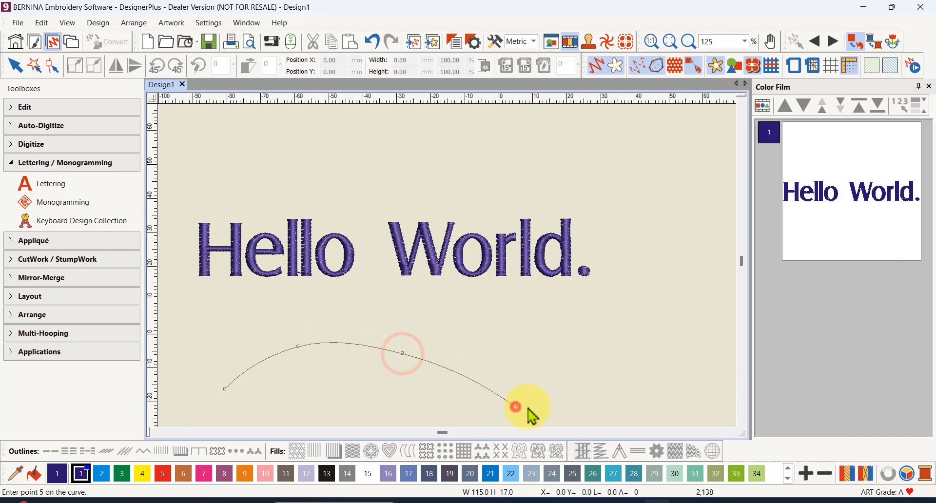
click(631, 350)
key(Return)
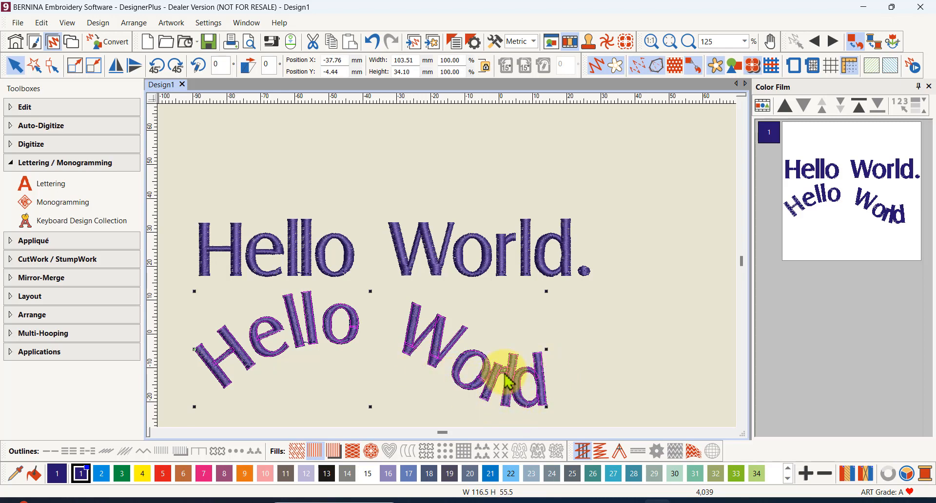
Reshape the curved lettering by sliding the crowded r, l and d of "World" apart along the baseline
scroll(508, 396, up, 2)
scroll(450, 275, up, 2)
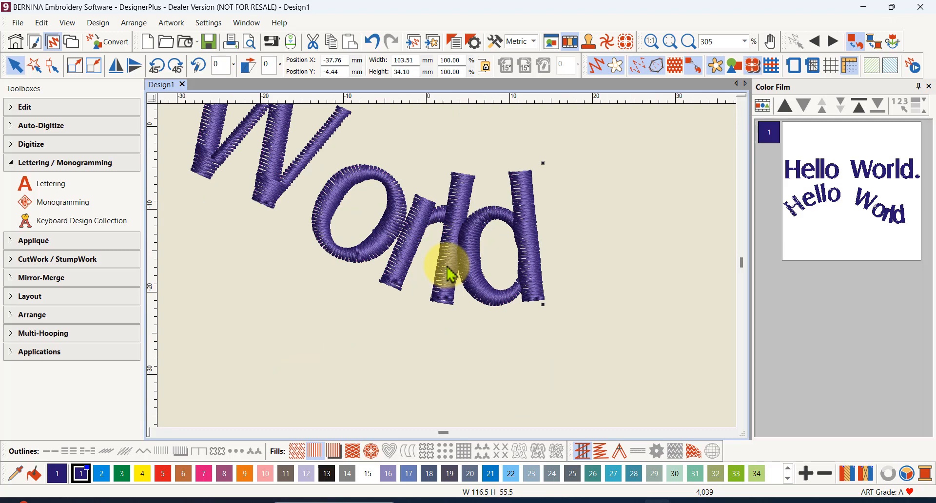
scroll(449, 274, down, 2)
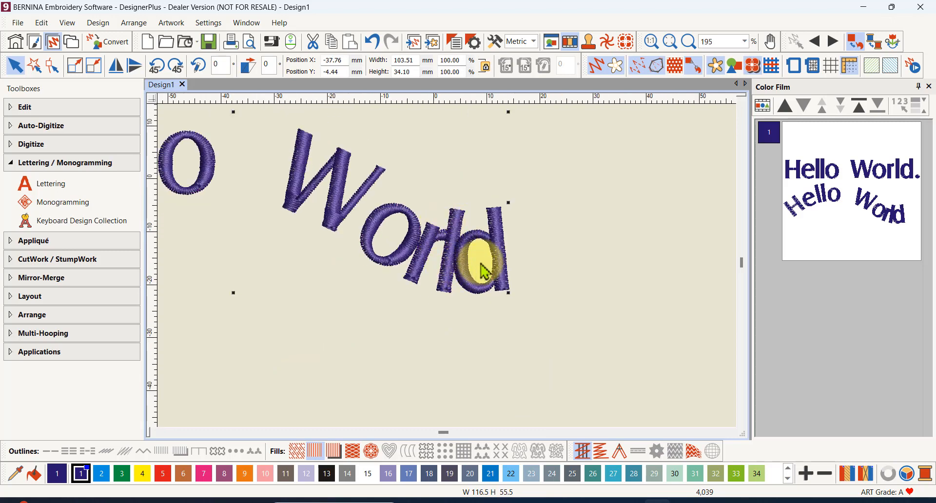
click(53, 66)
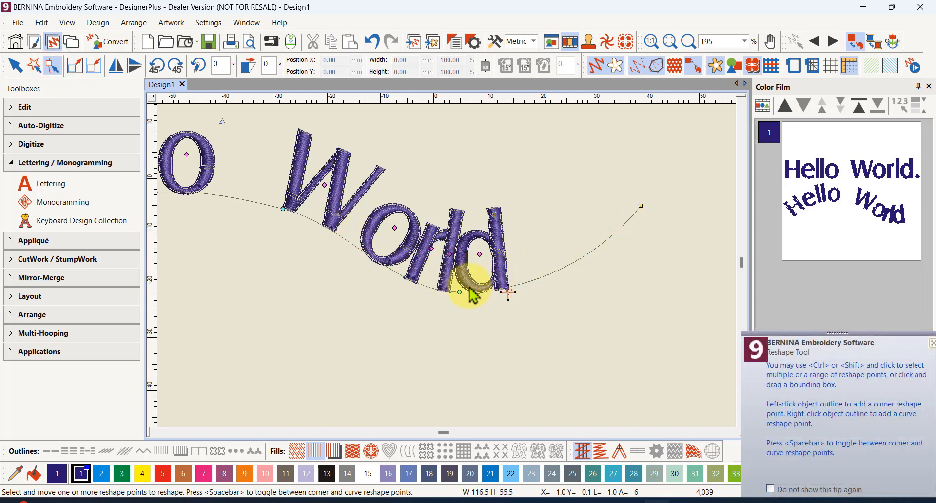
drag(480, 253, 502, 242)
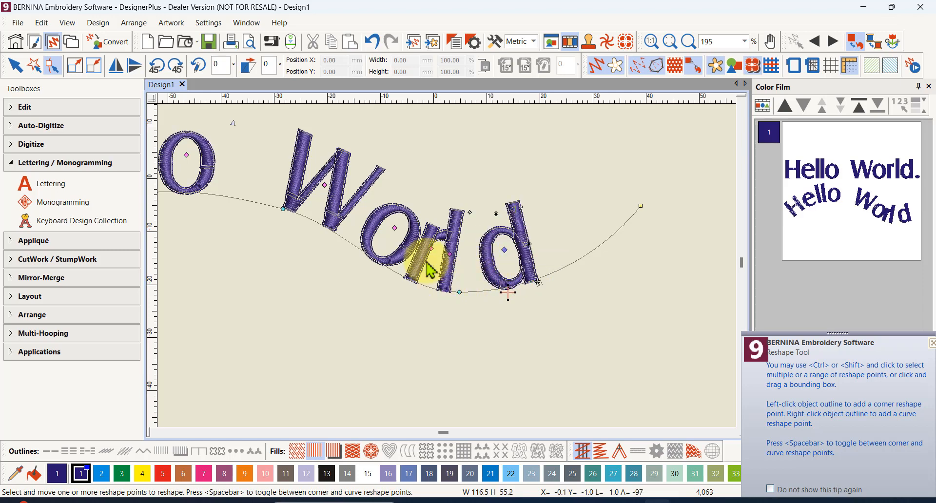
mouse_move(449, 254)
mouse_down()
mouse_move(469, 247)
mouse_move(434, 250)
mouse_up()
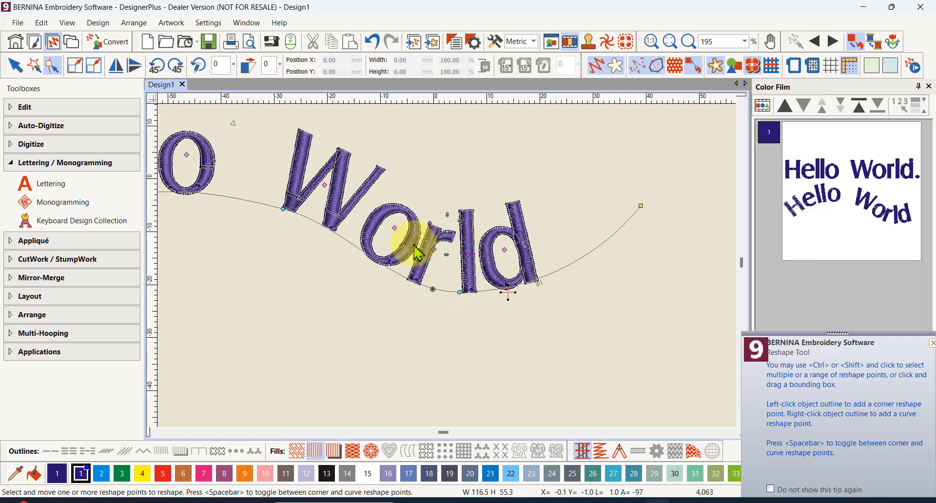
scroll(417, 270, down, 5)
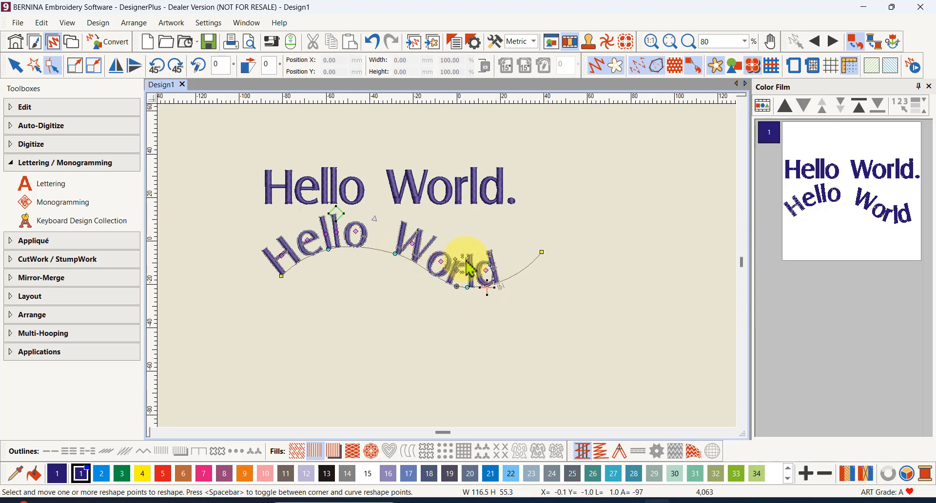
Try tilting the straight "Hello World." lettering by lowering the end point of its baseline, and undo the tilt
click(453, 204)
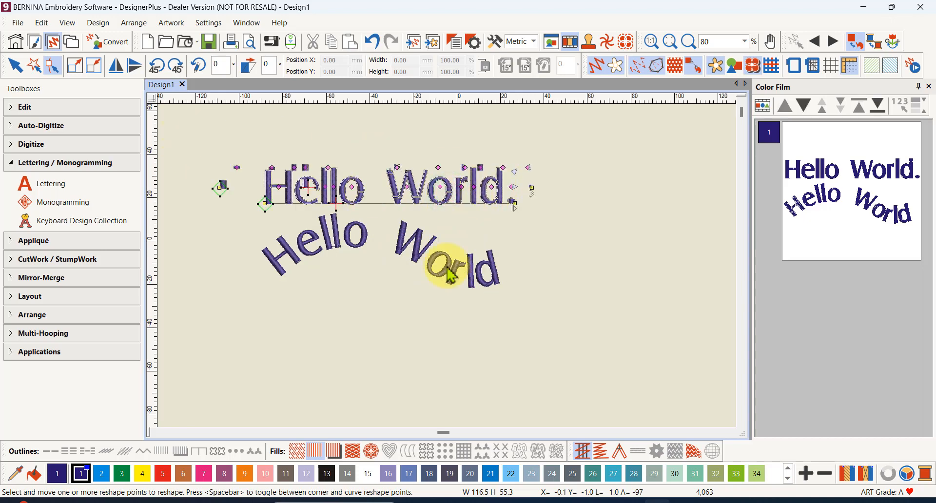
scroll(443, 273, up, 2)
scroll(441, 266, down, 1)
scroll(445, 265, up, 1)
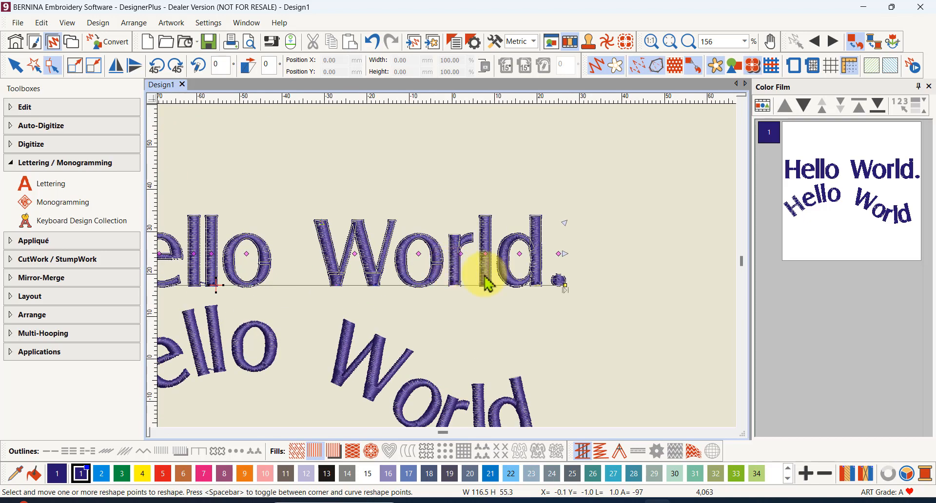
scroll(463, 267, down, 1)
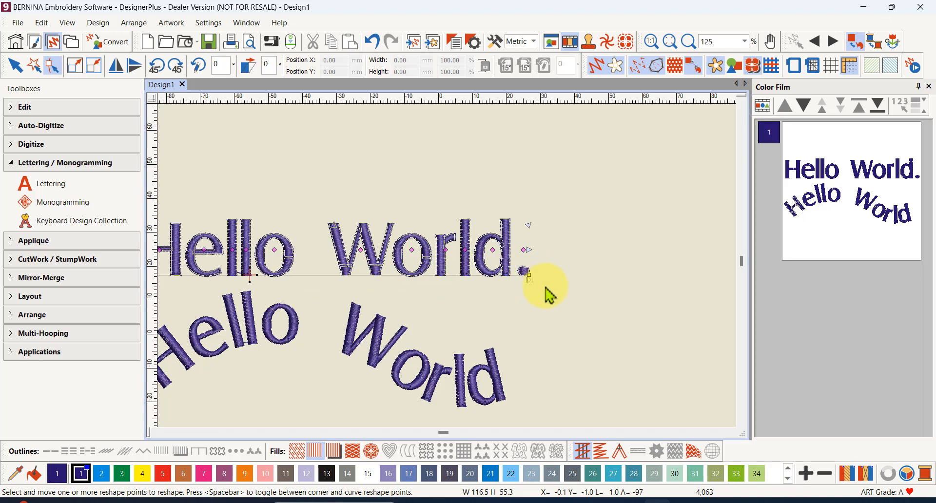
scroll(546, 290, up, 4)
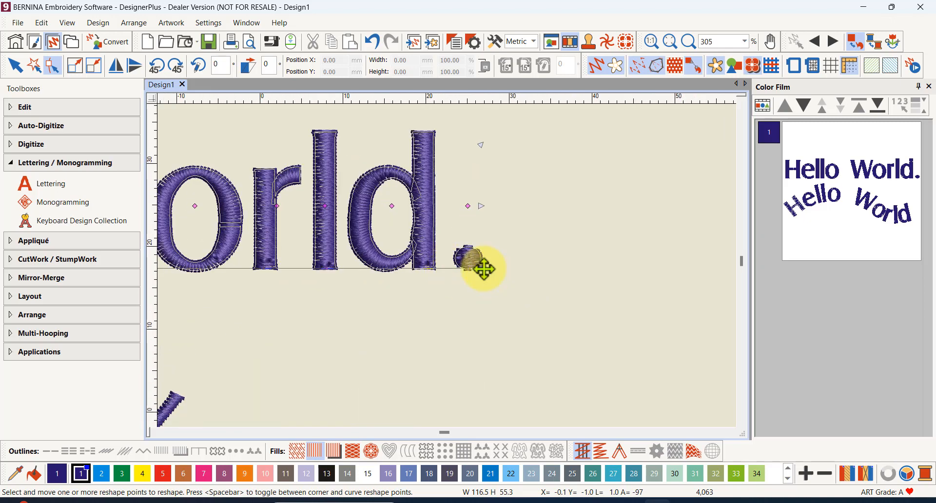
drag(487, 269, 581, 273)
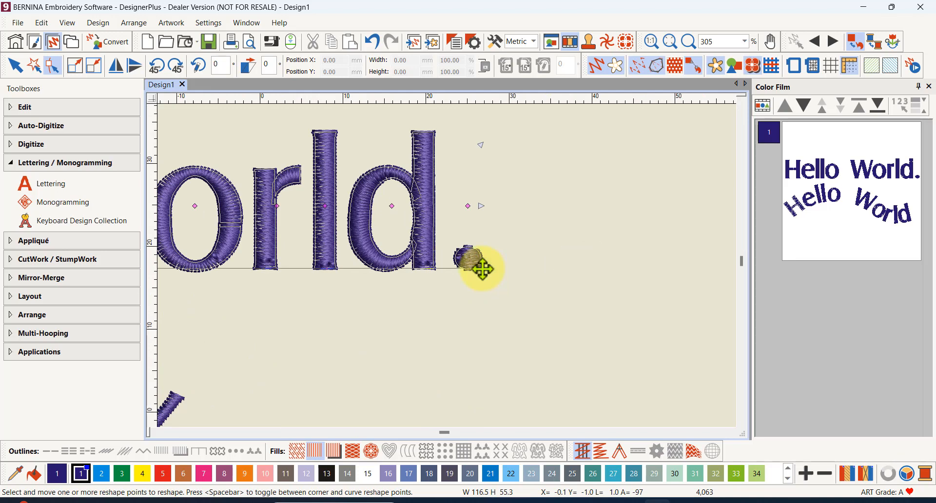
drag(482, 269, 526, 341)
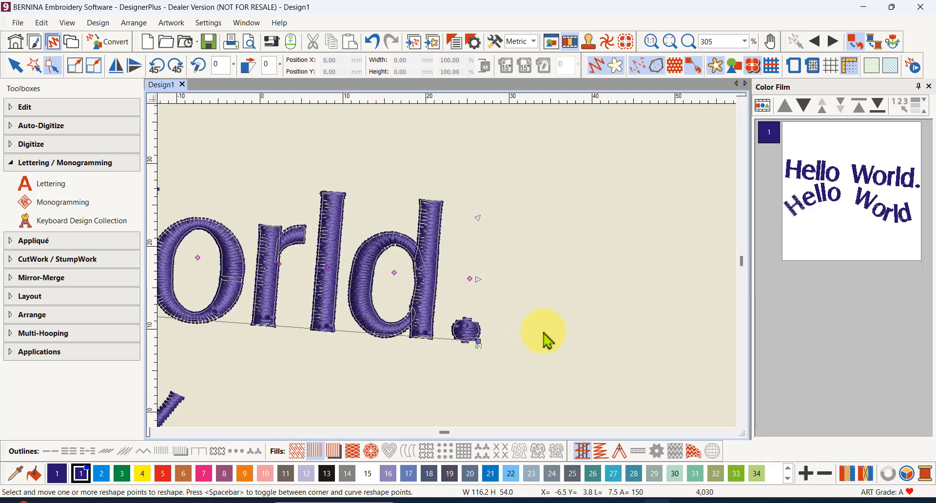
scroll(443, 336, down, 5)
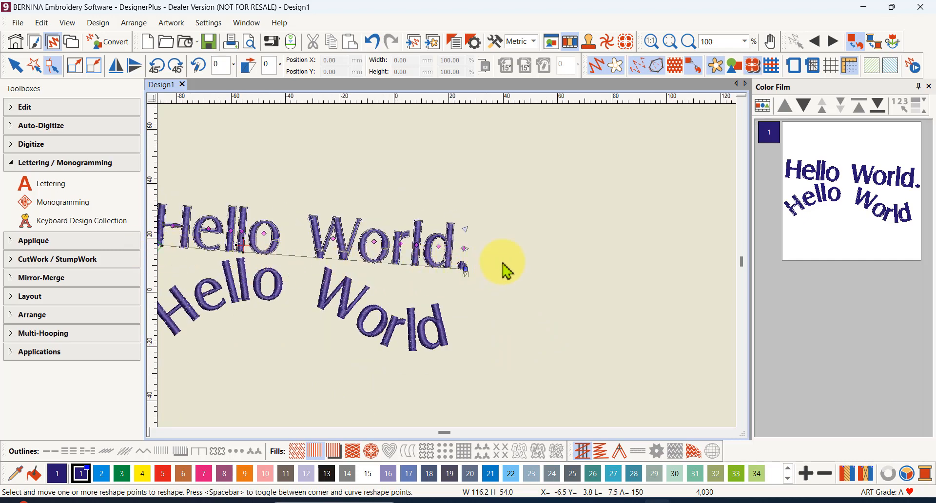
click(372, 42)
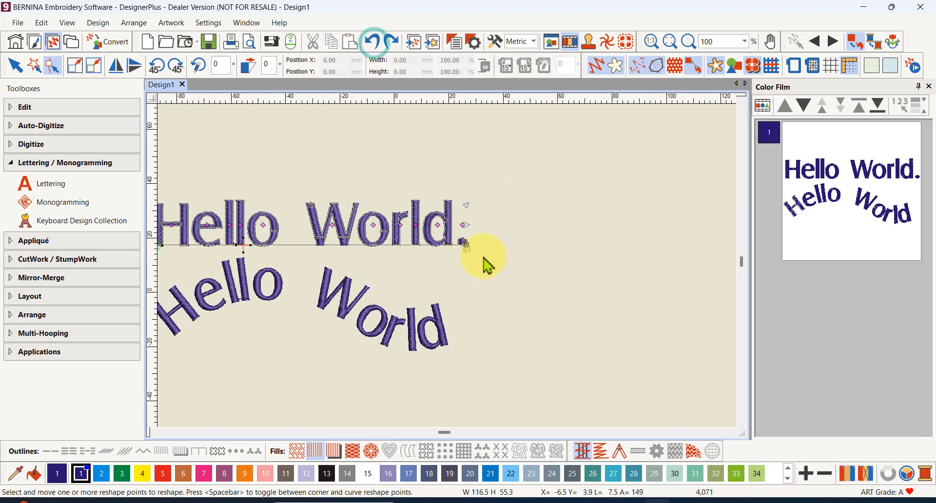
Pull the end point of the straight lettering's baseline horizontally outward beyond the full stop
drag(467, 244, 591, 244)
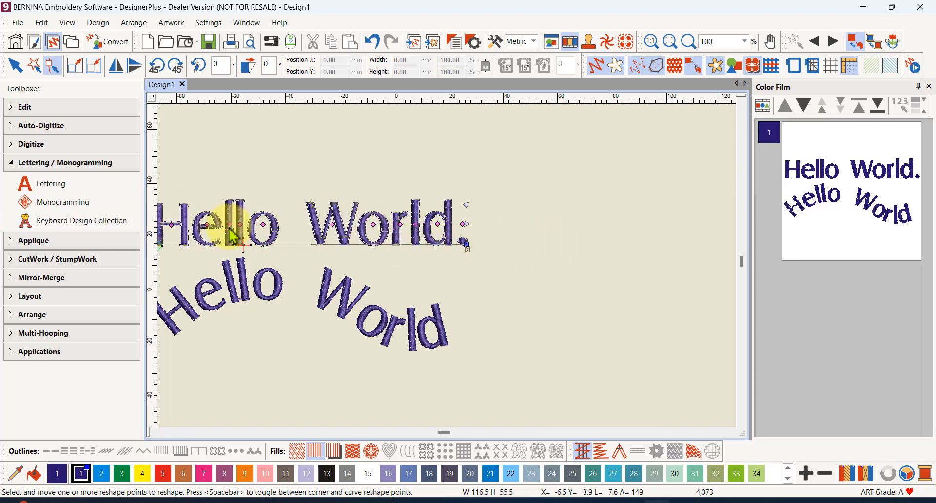
scroll(231, 236, down, 1)
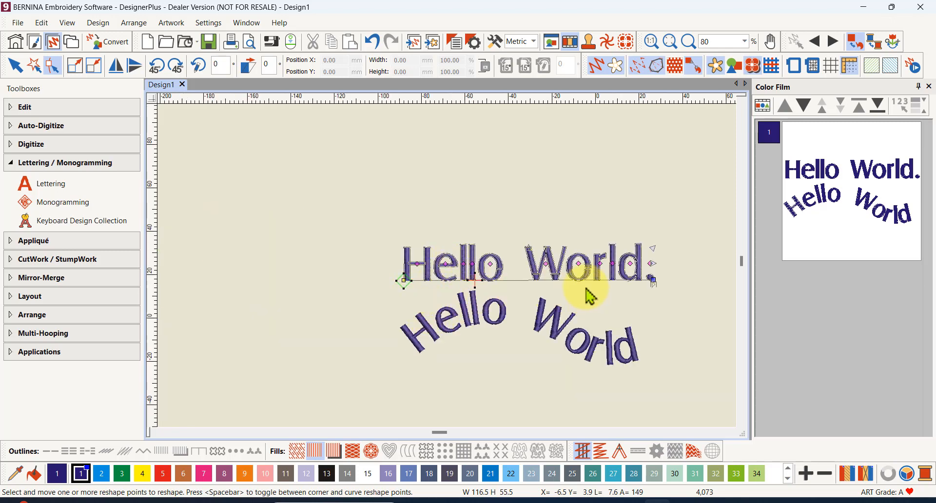
scroll(450, 274, up, 2)
scroll(448, 273, up, 1)
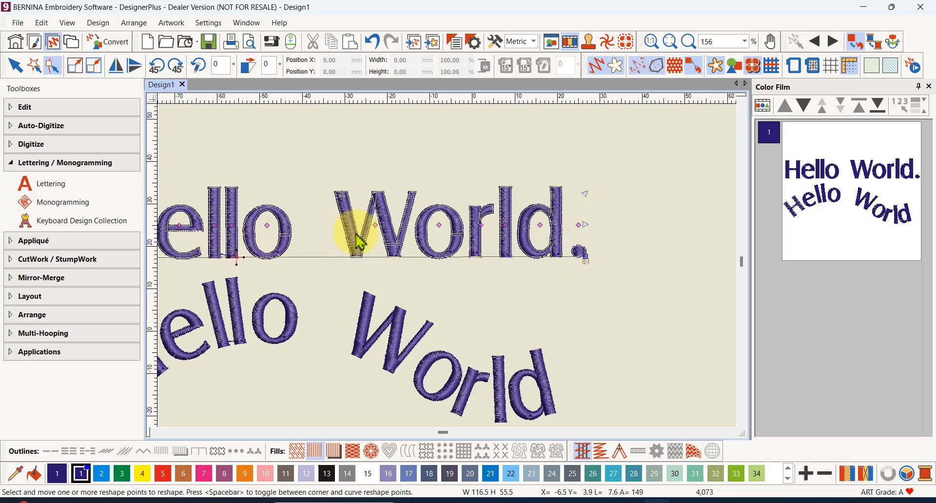
Try stretching the straight "Hello World." lettering horizontally to about 137 mm wide, and undo the stretch
scroll(355, 236, down, 1)
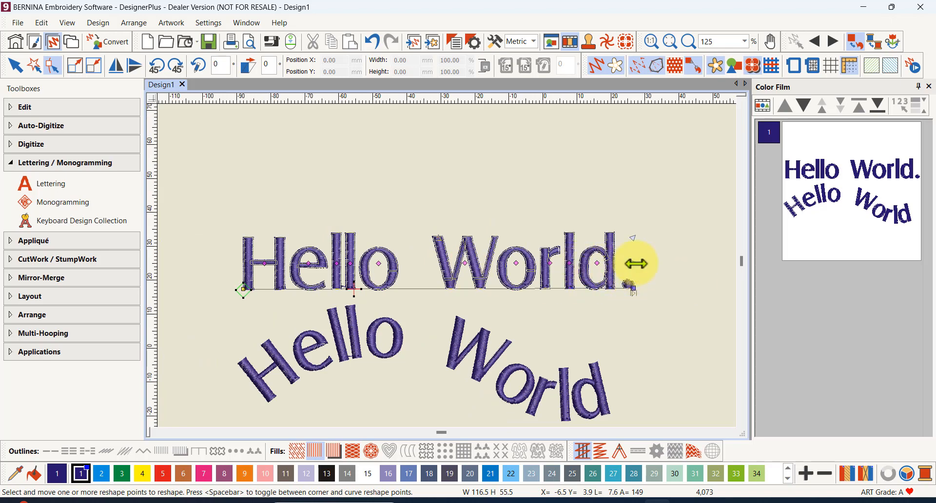
drag(635, 263, 697, 262)
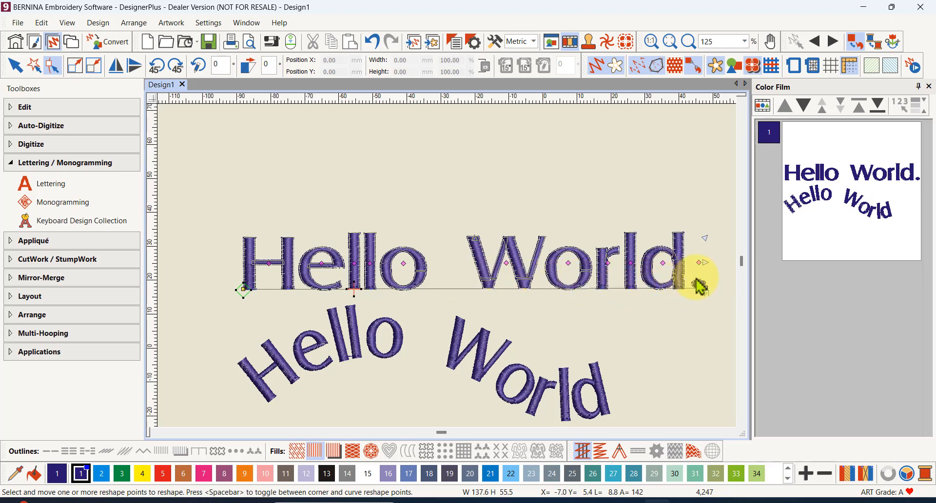
click(373, 42)
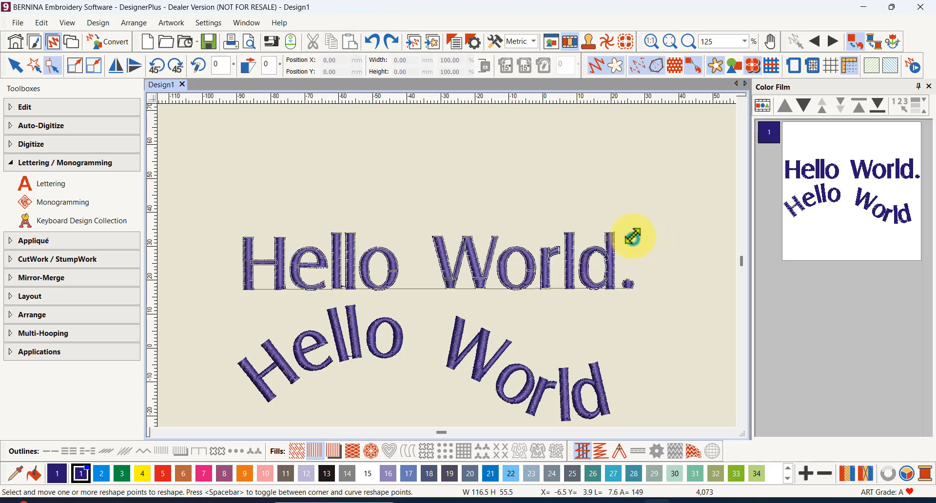
Enlarge the straight lettering proportionally to about 237 mm wide, try a further proportional enlargement, and undo that second one
drag(632, 238, 652, 184)
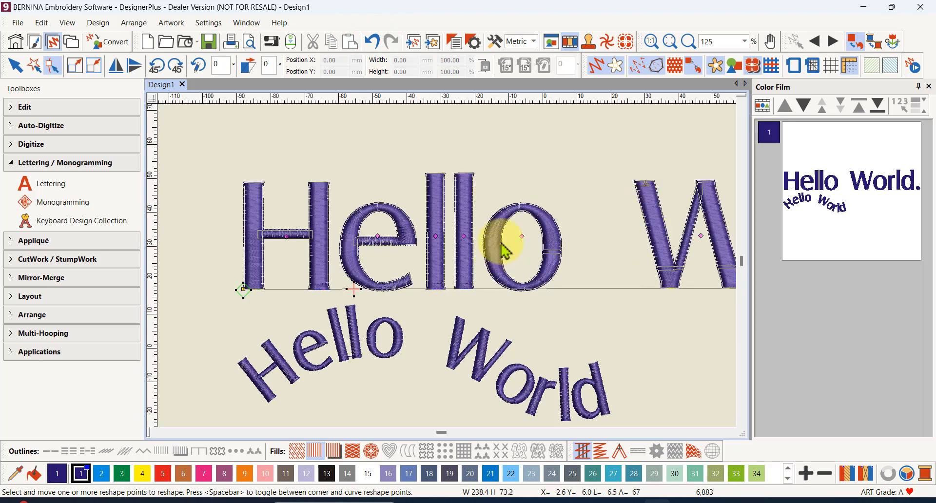
scroll(606, 267, down, 1)
scroll(450, 275, down, 2)
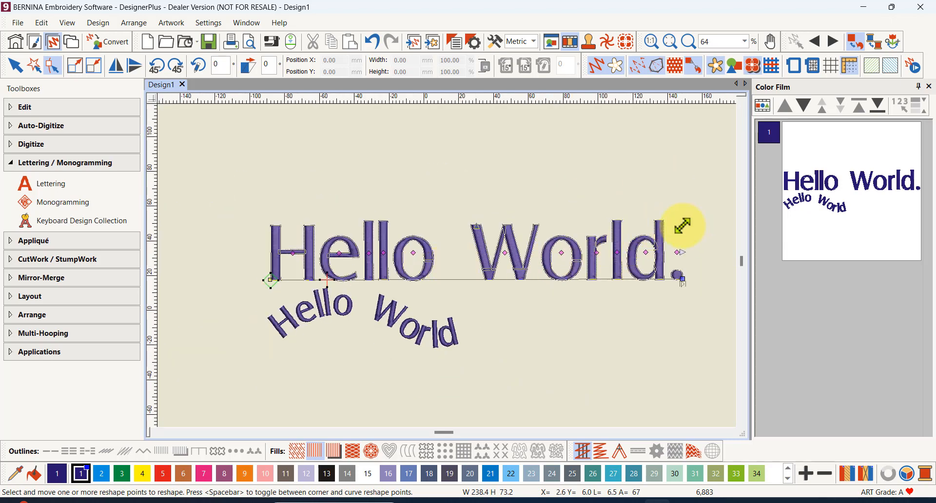
drag(682, 221, 683, 217)
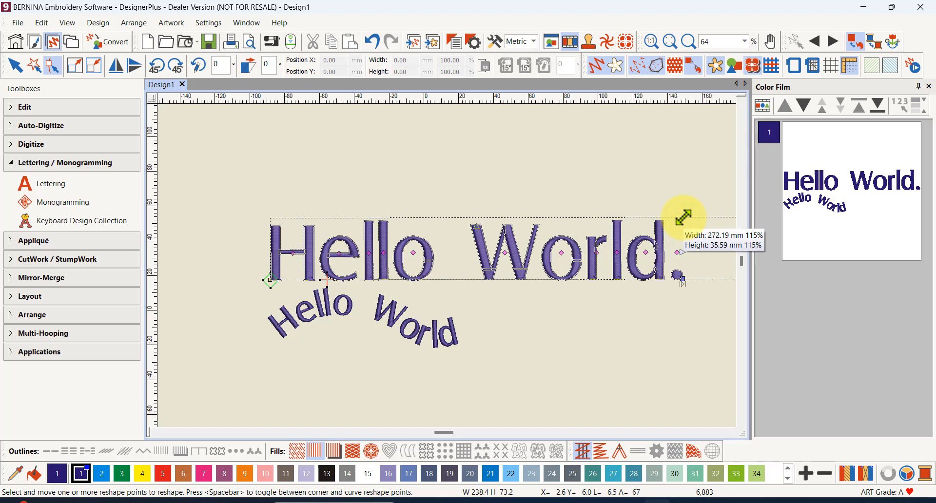
drag(683, 217, 690, 209)
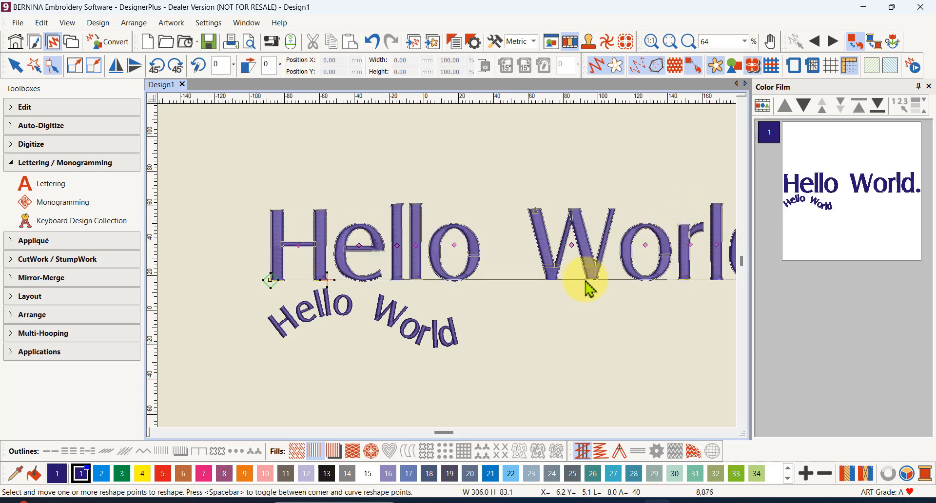
click(372, 42)
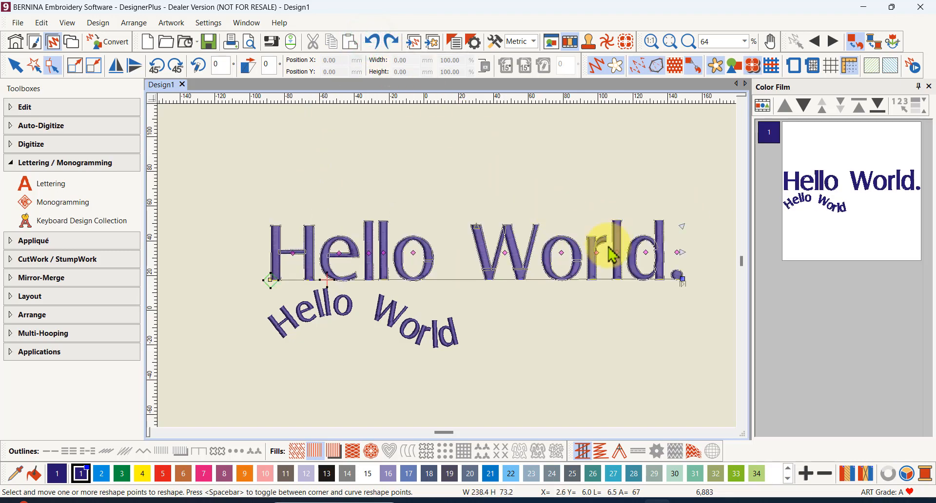
Try stretching the enlarged straight lettering taller, and undo both this stretch and the proportional enlargement
scroll(523, 282, up, 6)
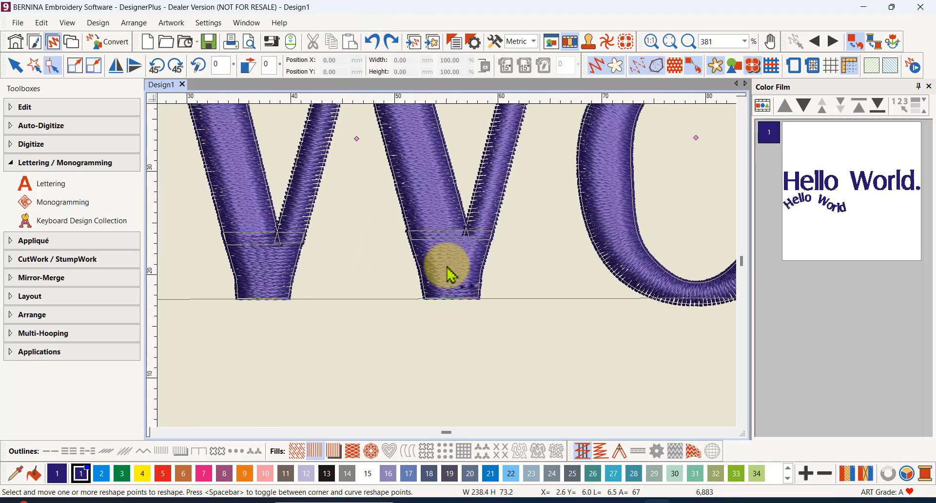
scroll(447, 267, down, 5)
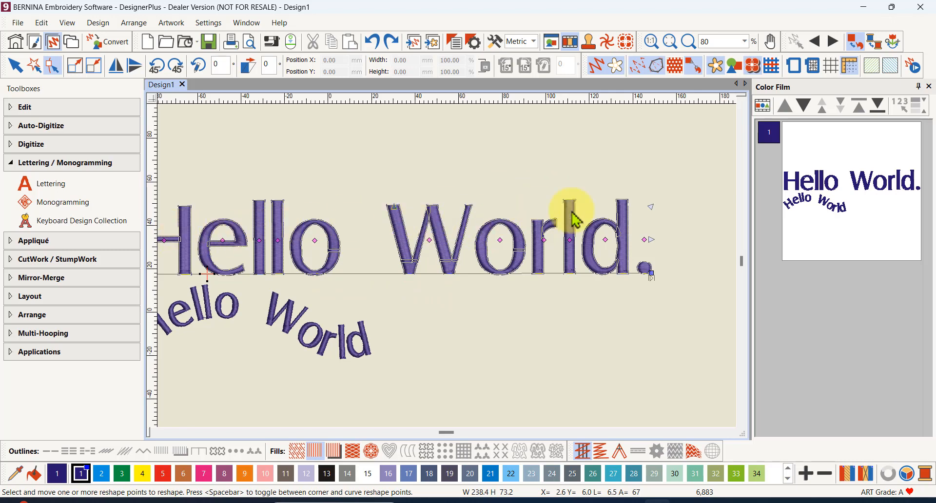
scroll(441, 263, up, 2)
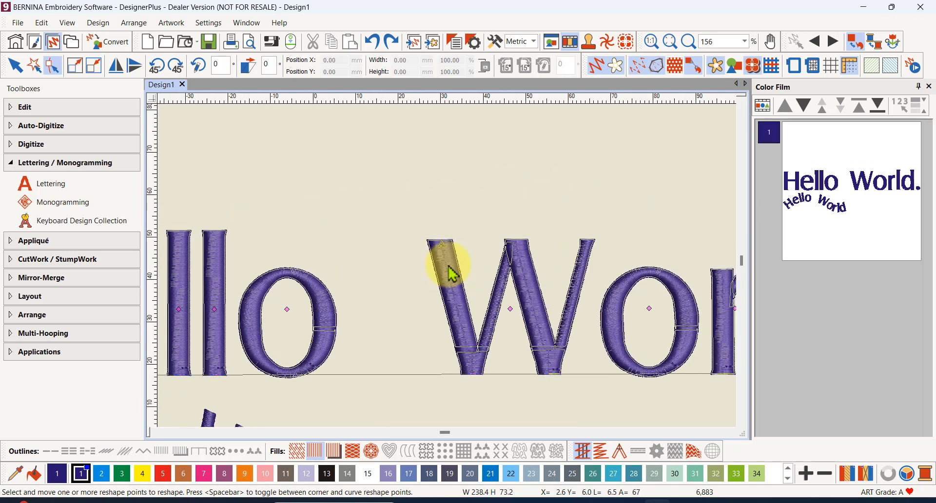
scroll(446, 256, down, 2)
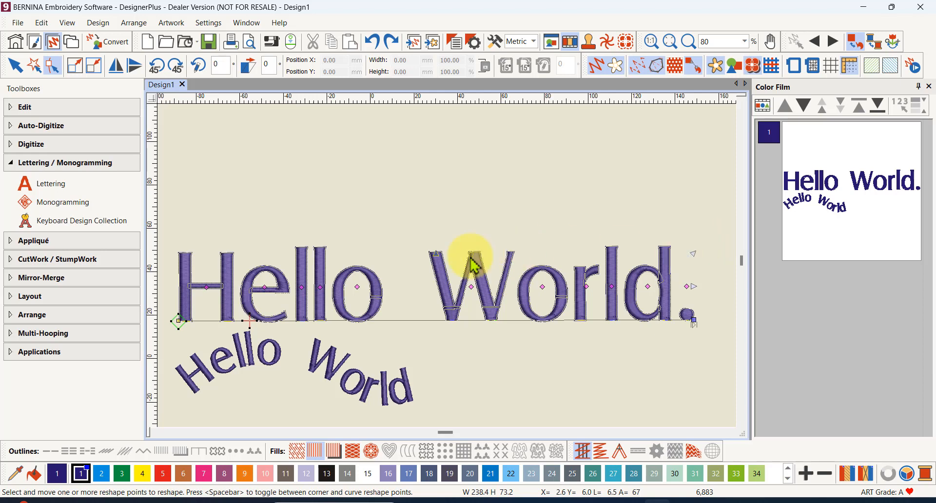
drag(436, 254, 432, 217)
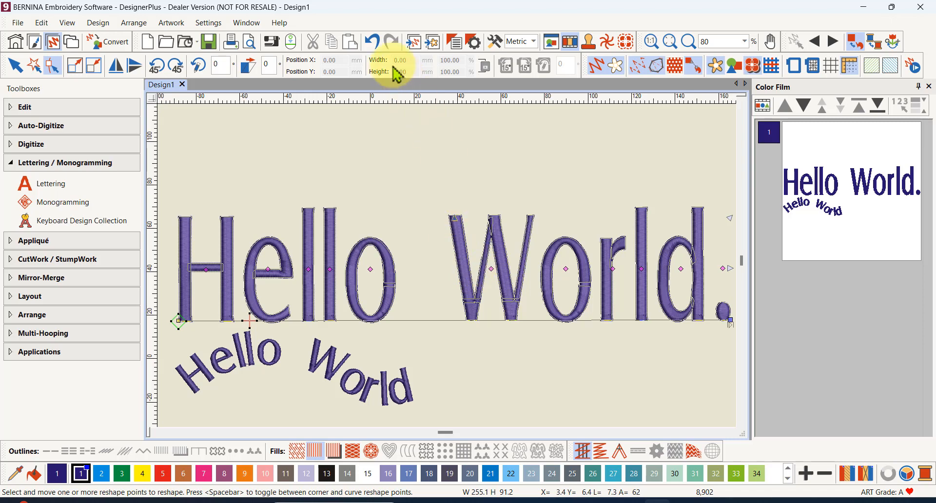
click(373, 42)
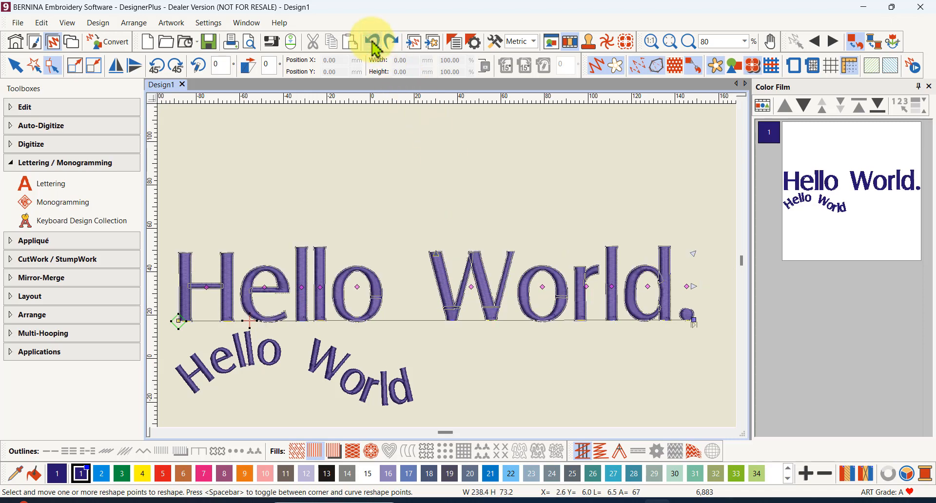
click(372, 43)
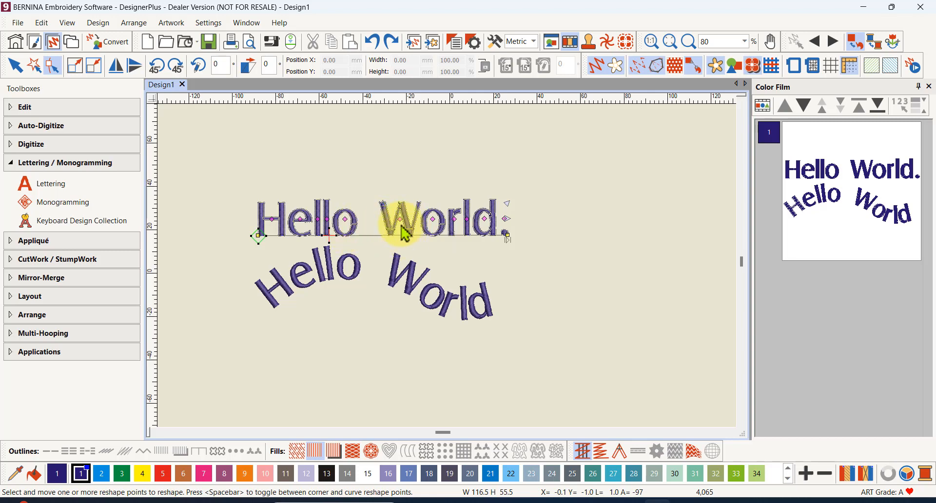
Slide the W of the straight "World" slightly towards "Hello" along the baseline and rotate the letter clockwise
scroll(405, 236, up, 5)
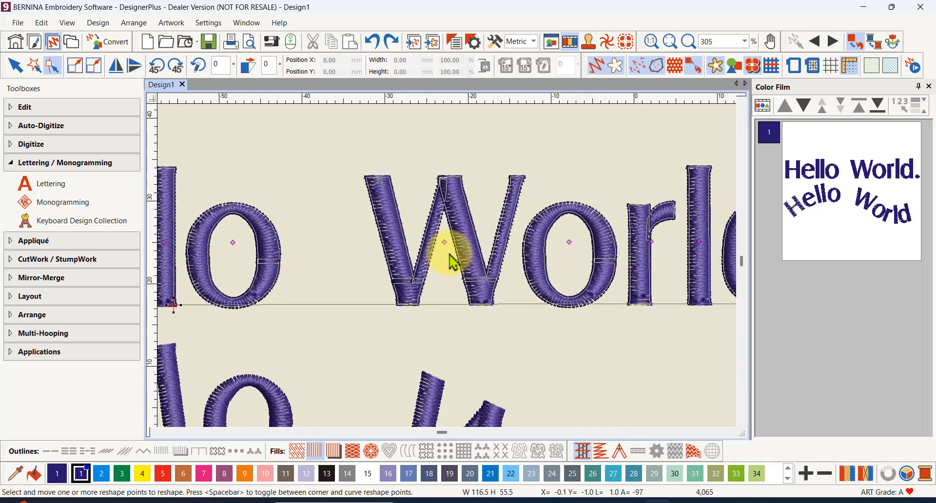
drag(445, 242, 441, 242)
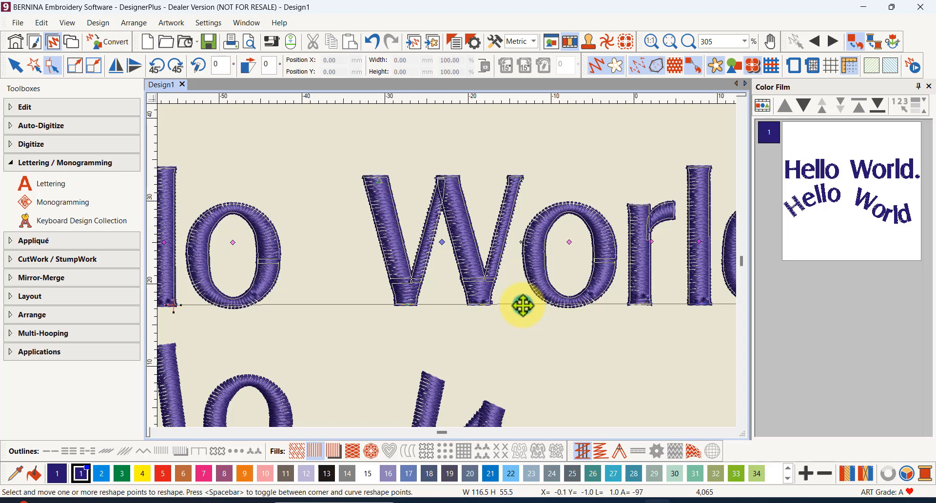
drag(522, 306, 510, 330)
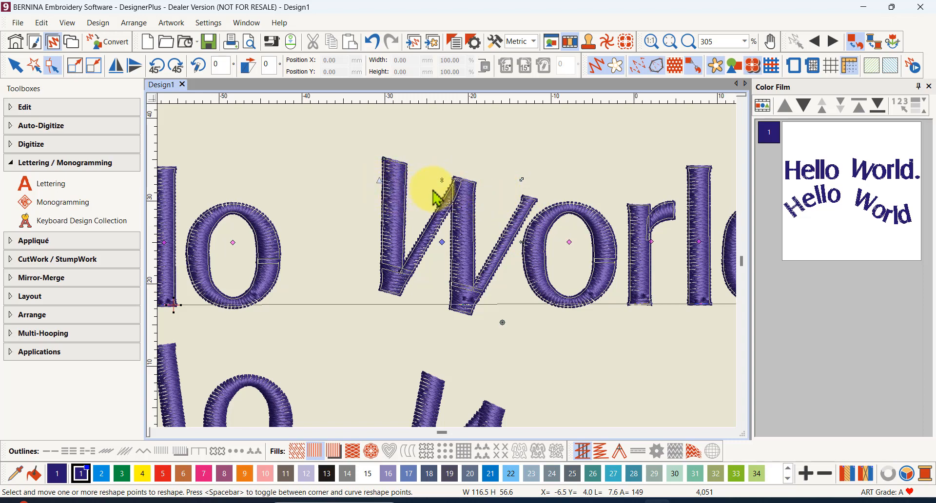
Make the W of the straight "World" taller, larger overall and wider, and rotate it back upright on the baseline
drag(442, 180, 434, 143)
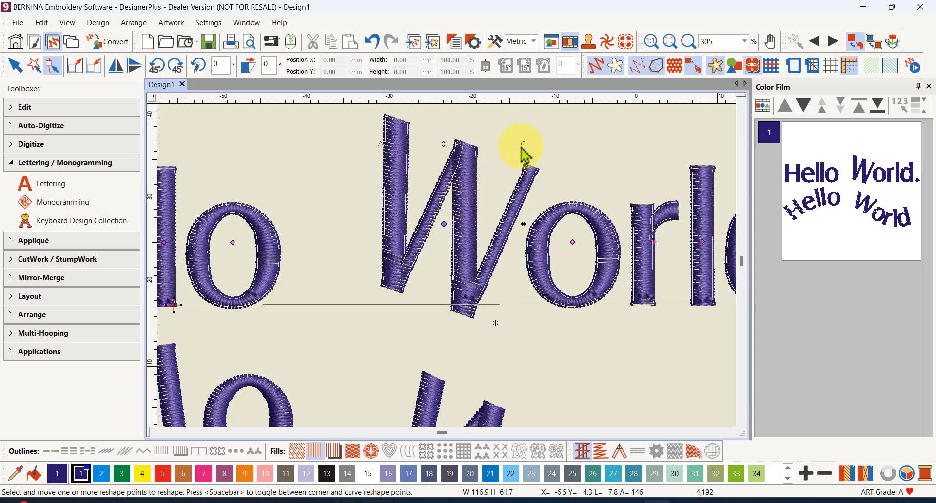
drag(524, 145, 547, 186)
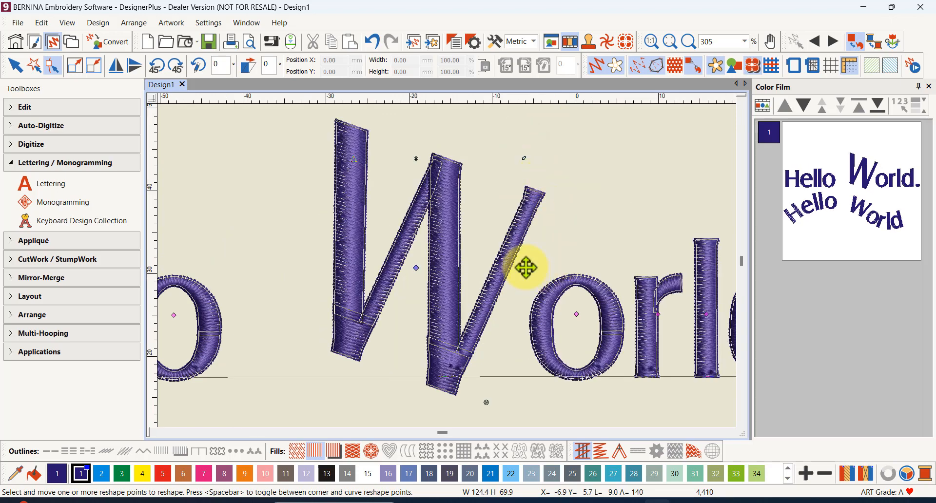
drag(525, 268, 589, 261)
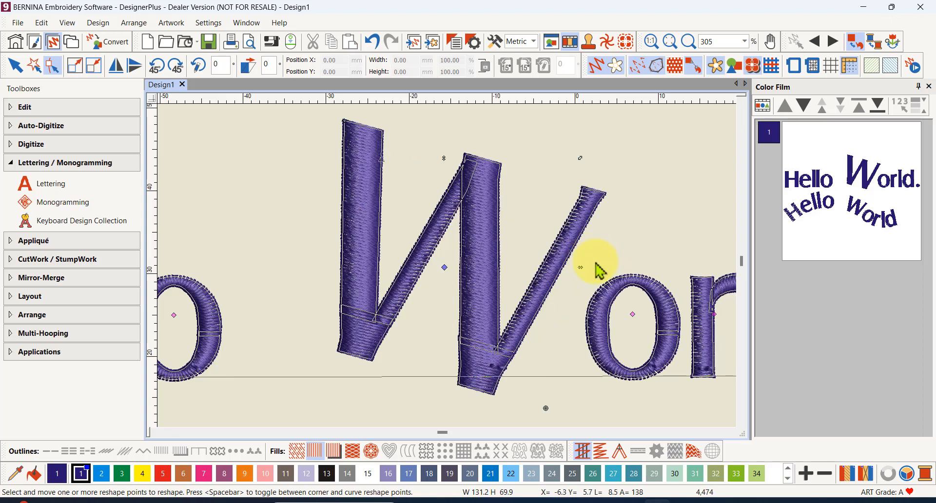
scroll(538, 267, down, 4)
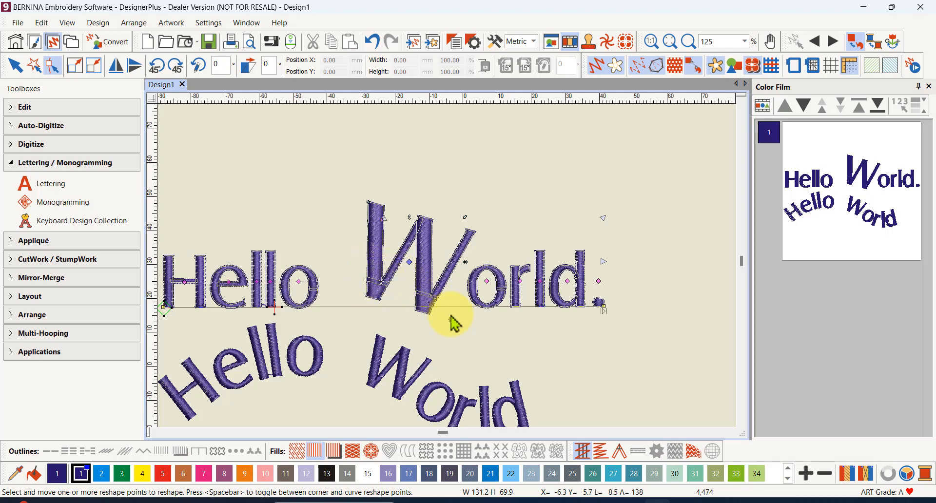
drag(452, 322, 462, 307)
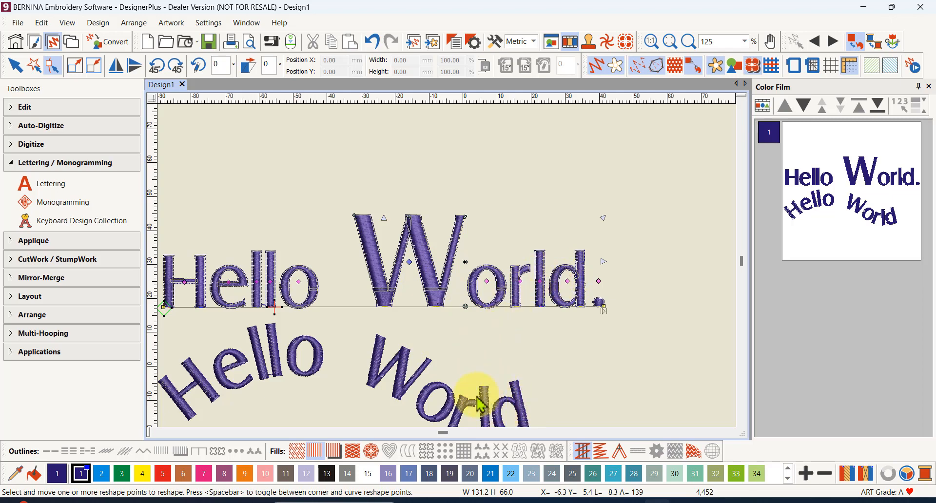
Rotate the l of the curved "World" slightly clockwise and nudge its W closer to the o
click(446, 403)
scroll(530, 385, down, 2)
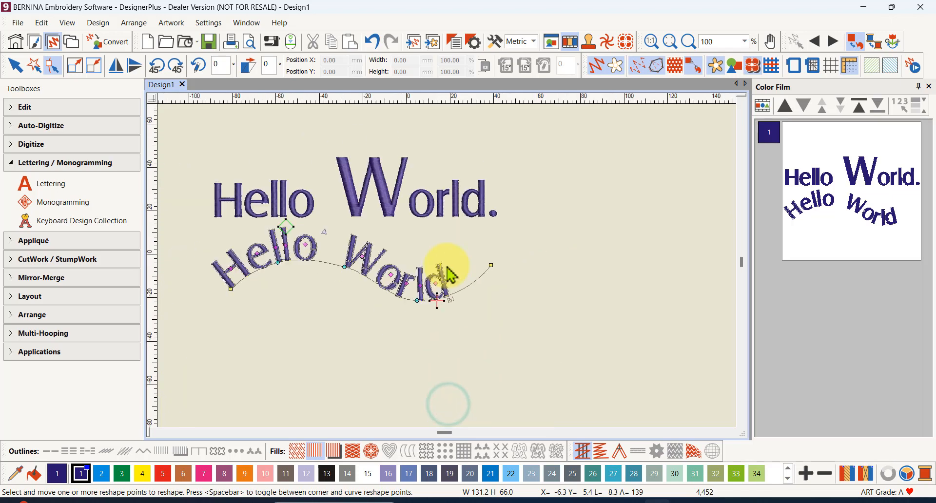
scroll(418, 301, up, 4)
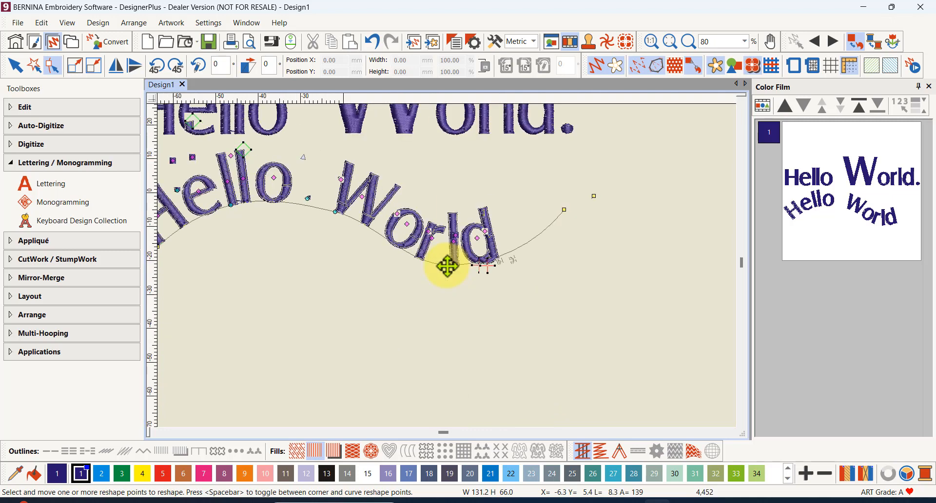
click(456, 227)
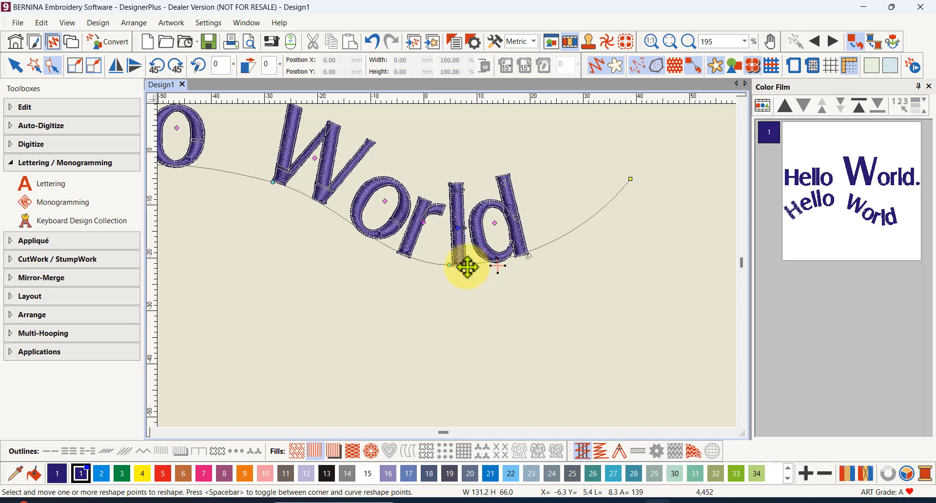
drag(466, 266, 460, 270)
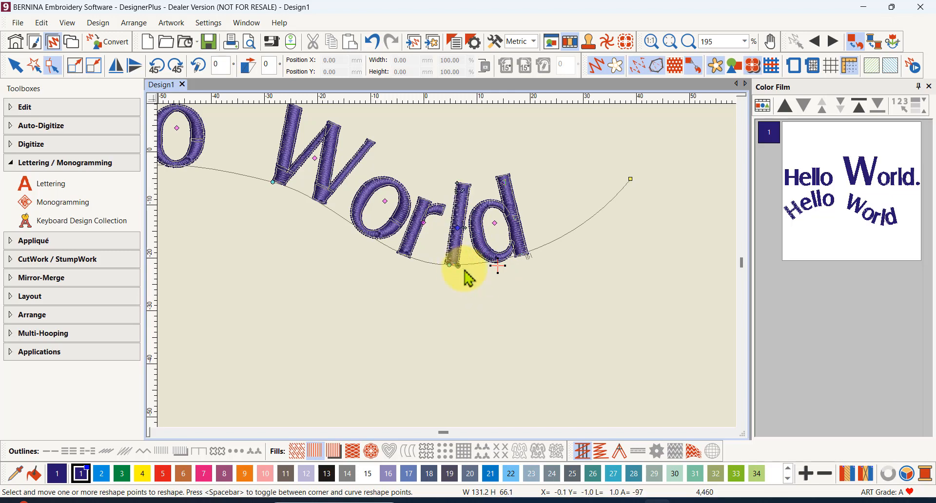
click(457, 247)
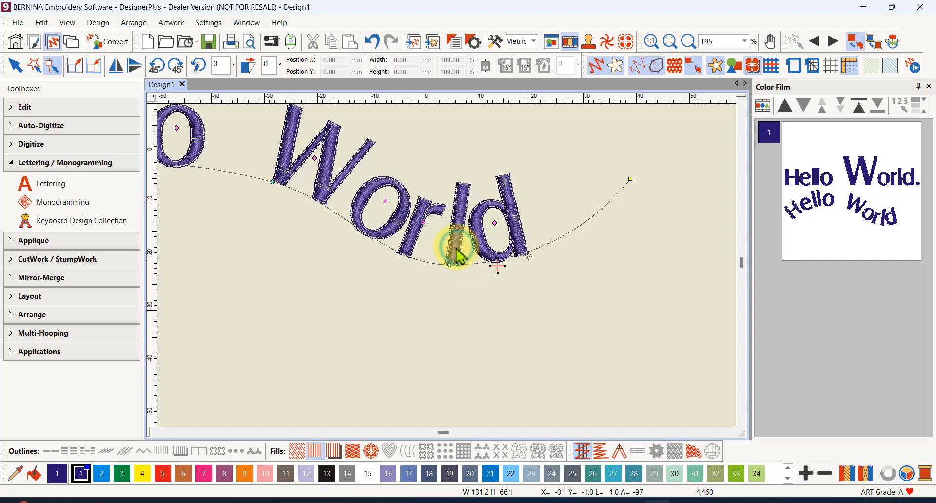
click(458, 228)
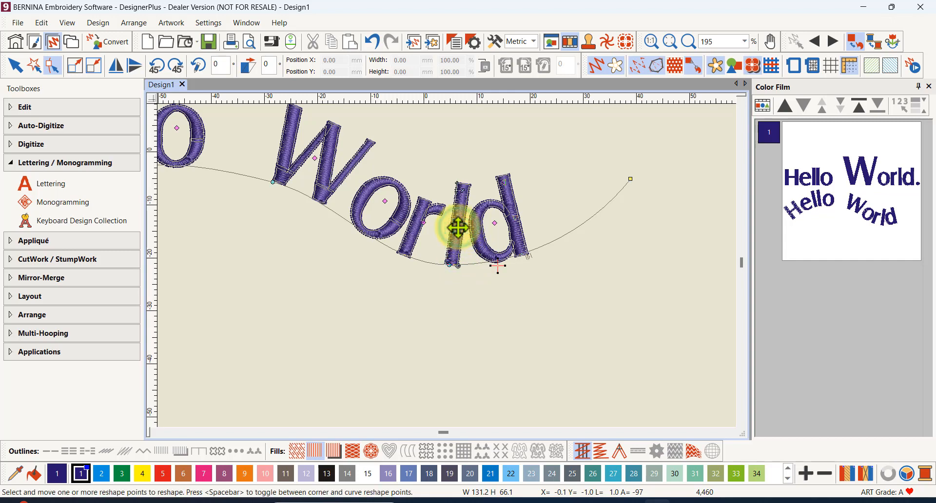
drag(456, 227, 456, 227)
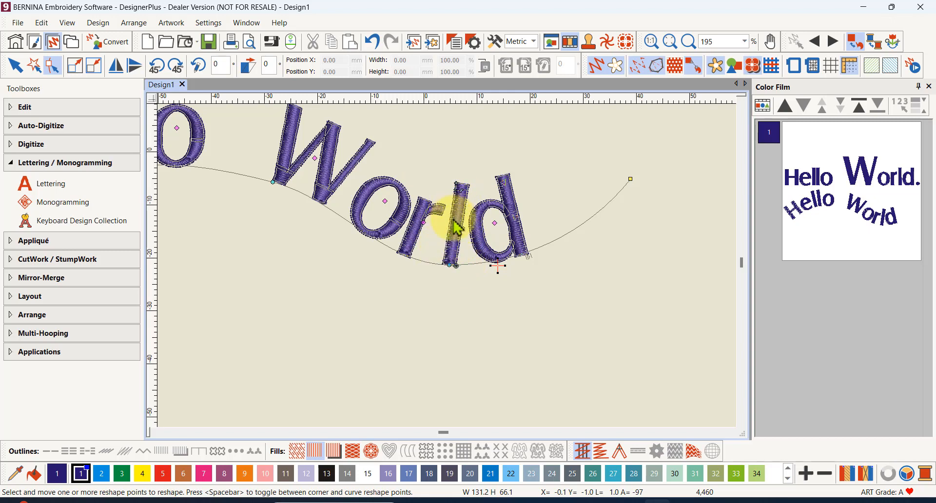
click(457, 228)
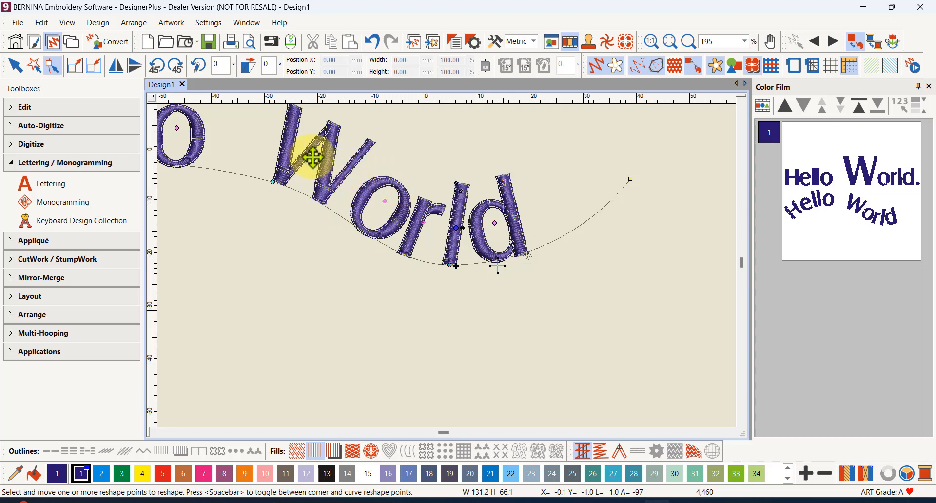
mouse_move(314, 157)
mouse_down()
mouse_move(310, 150)
mouse_move(319, 164)
mouse_up()
scroll(266, 213, down, 3)
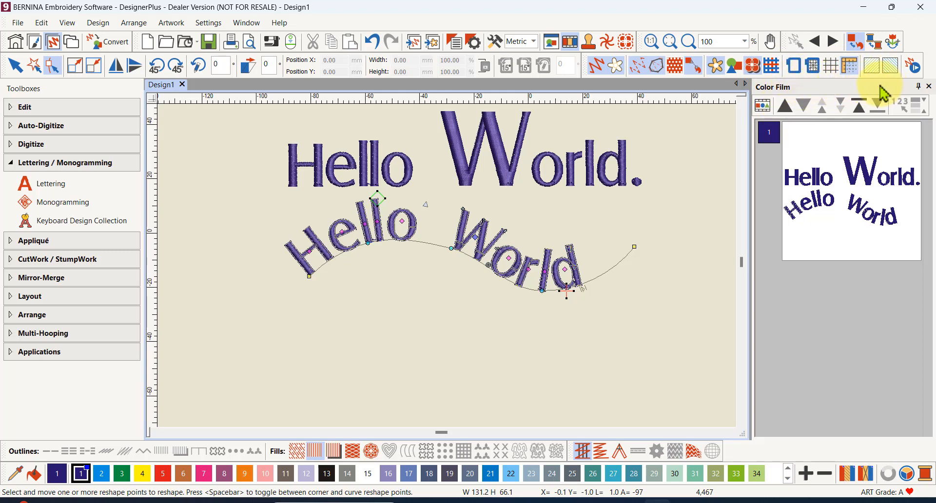
Show the individual objects in the Color Film and move the straight "Hello World." lettering well below the curved one
click(763, 106)
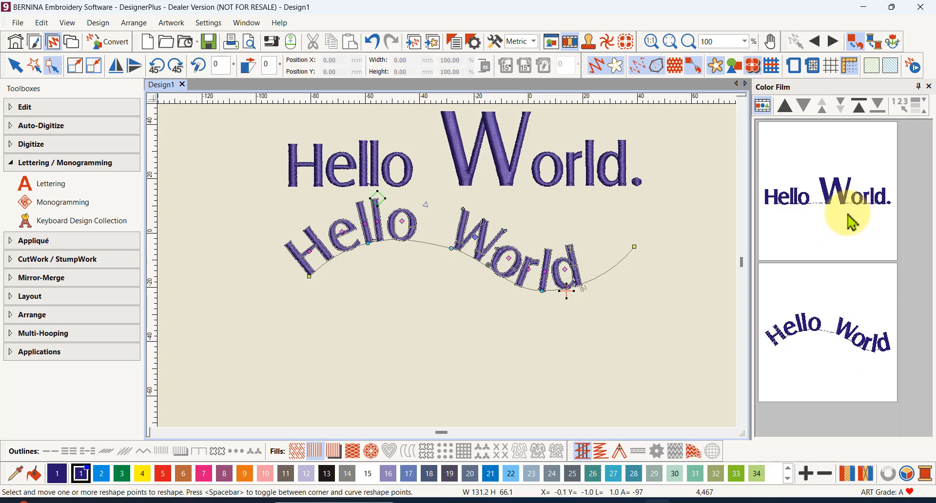
click(560, 183)
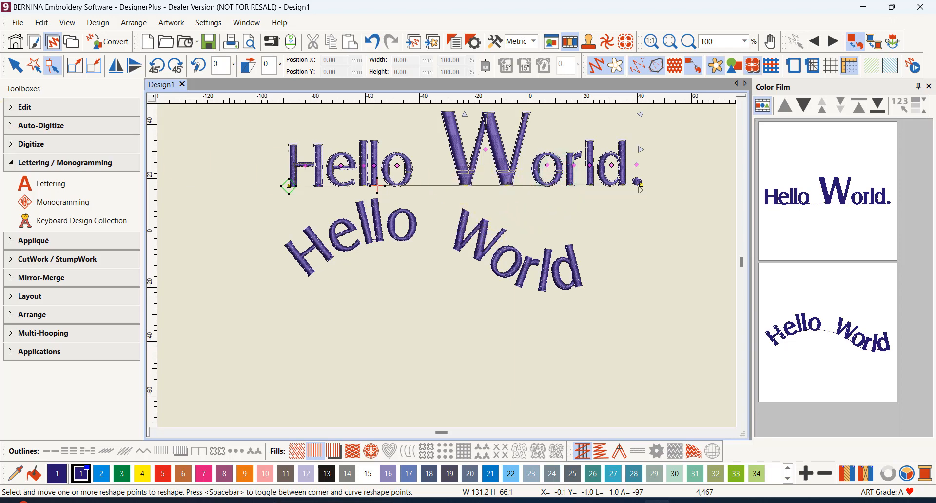
click(17, 67)
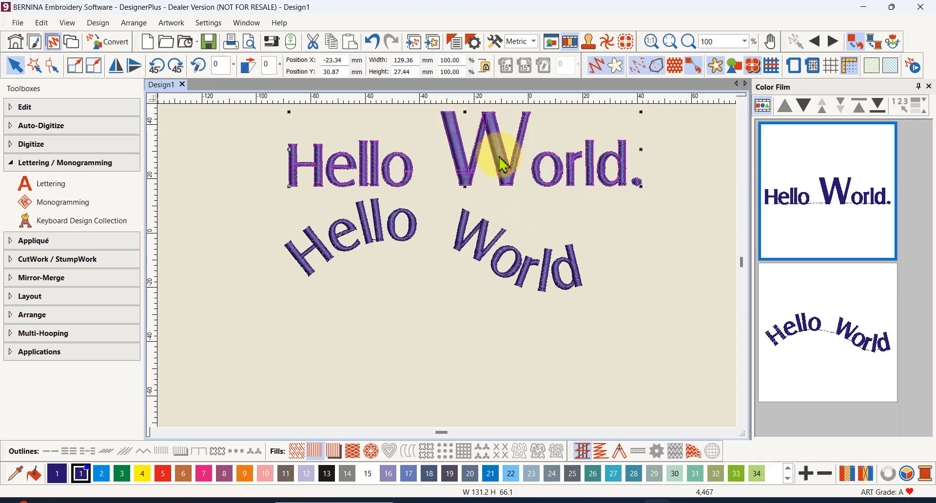
drag(502, 165, 514, 372)
scroll(444, 283, down, 4)
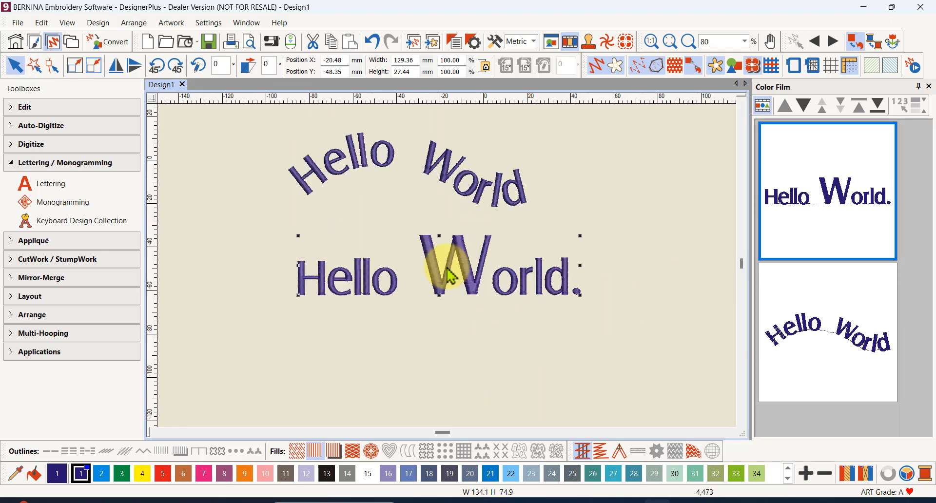
drag(444, 291, 443, 342)
scroll(458, 339, up, 7)
scroll(447, 274, down, 3)
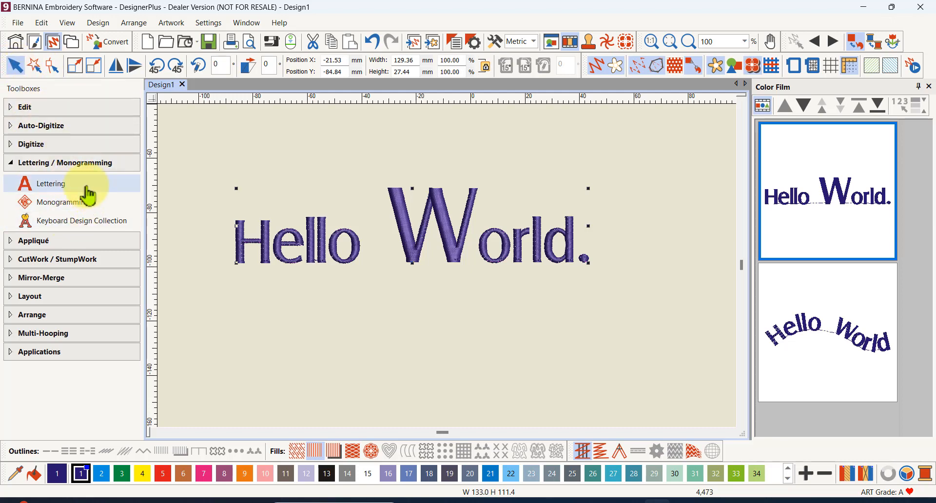
Break apart the straight "Hello World." lettering into separate words
click(52, 109)
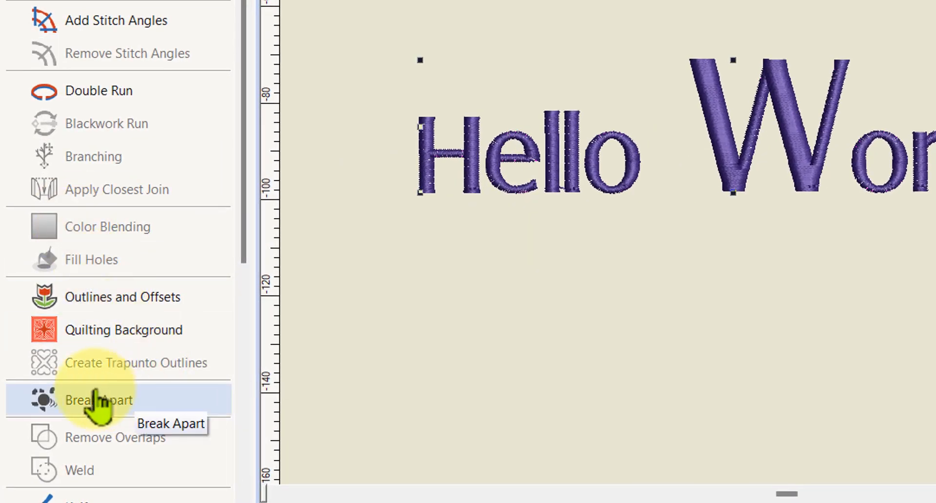
click(90, 403)
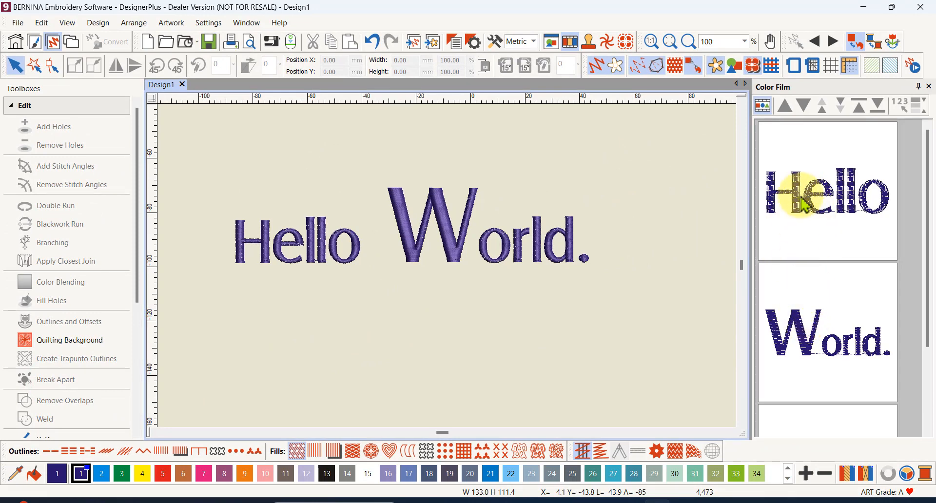
Change the font of the separated word "Hello" to Mandarin in its lettering properties
click(310, 250)
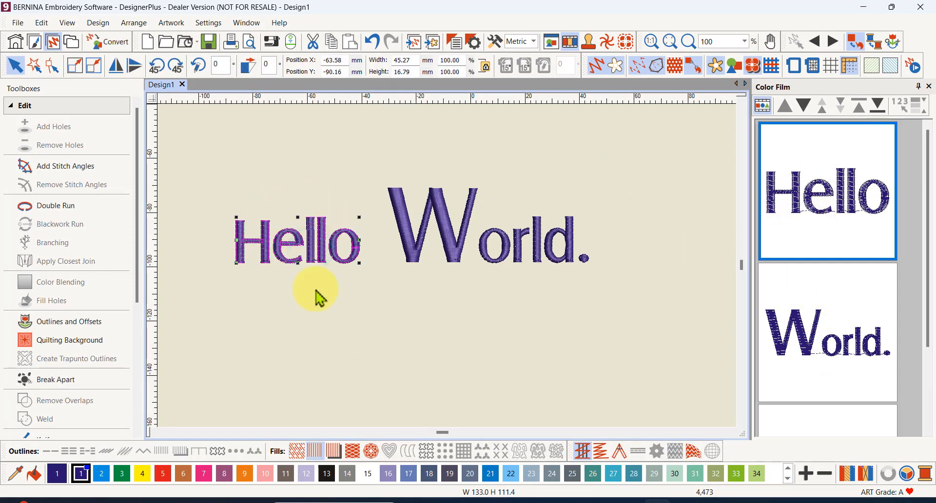
right_click(310, 236)
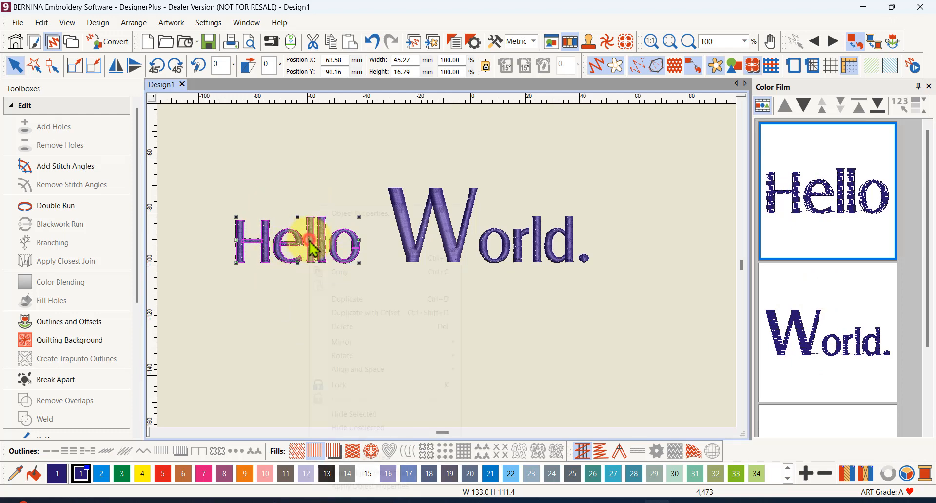
click(379, 220)
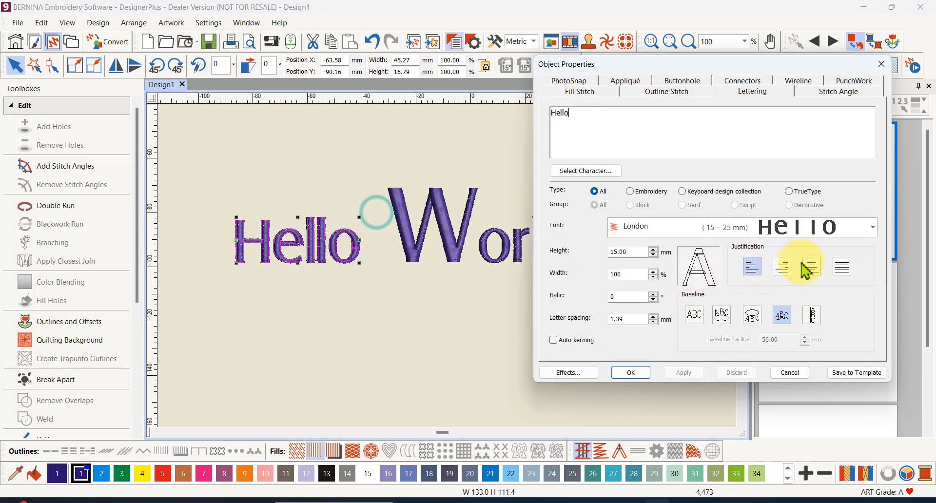
click(872, 227)
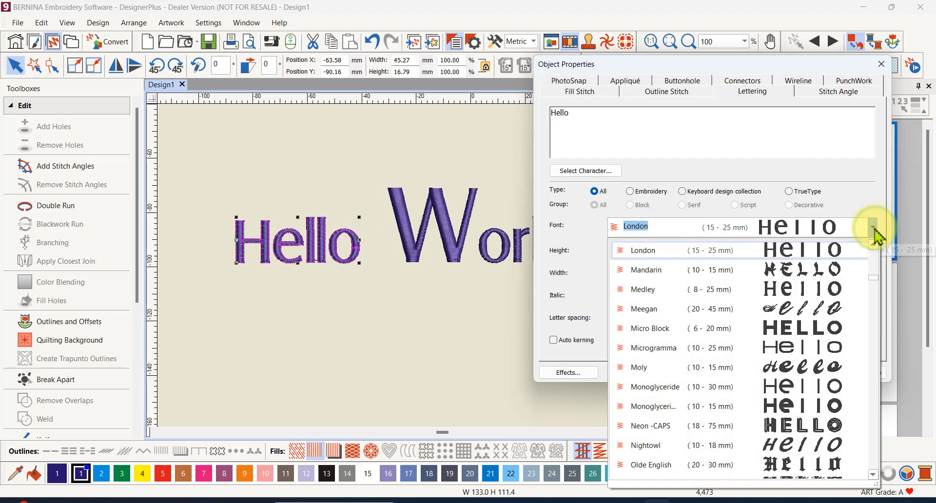
click(806, 269)
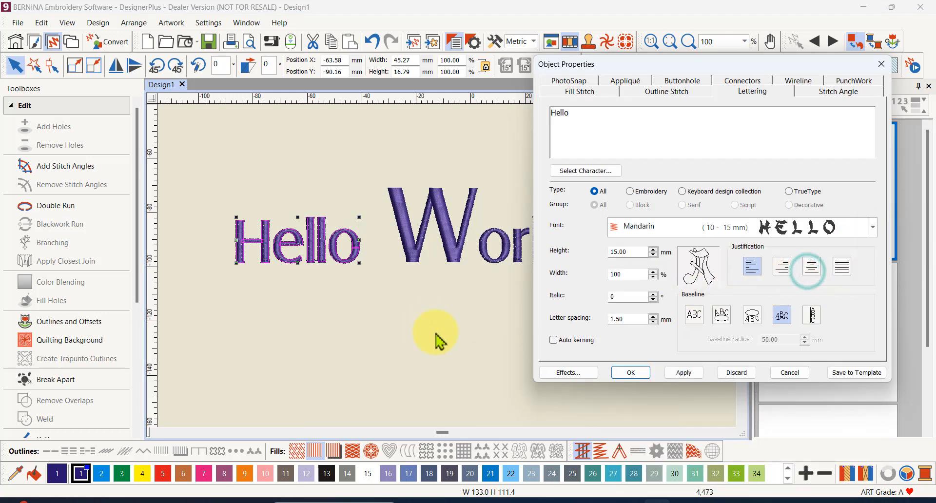
click(679, 373)
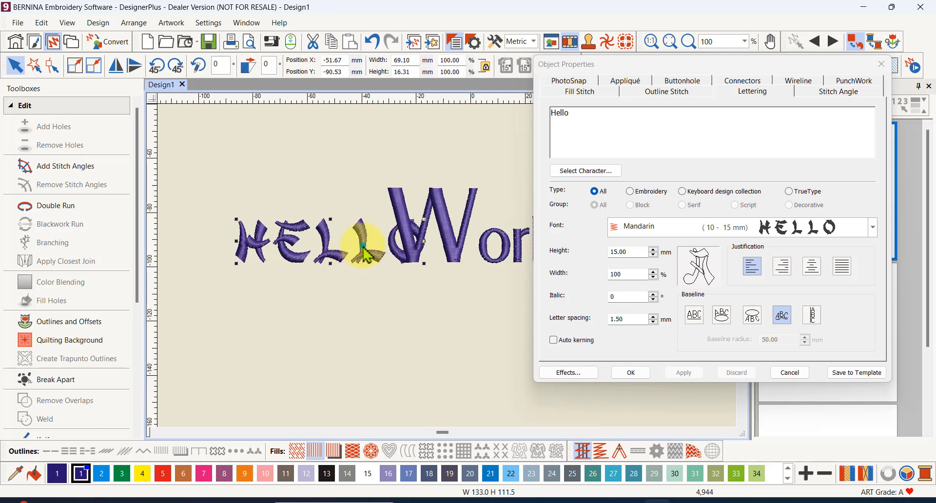
Move the Mandarin "Hello" below "World." and display its reshape points, closing its object properties and the tool tip
drag(363, 247, 377, 333)
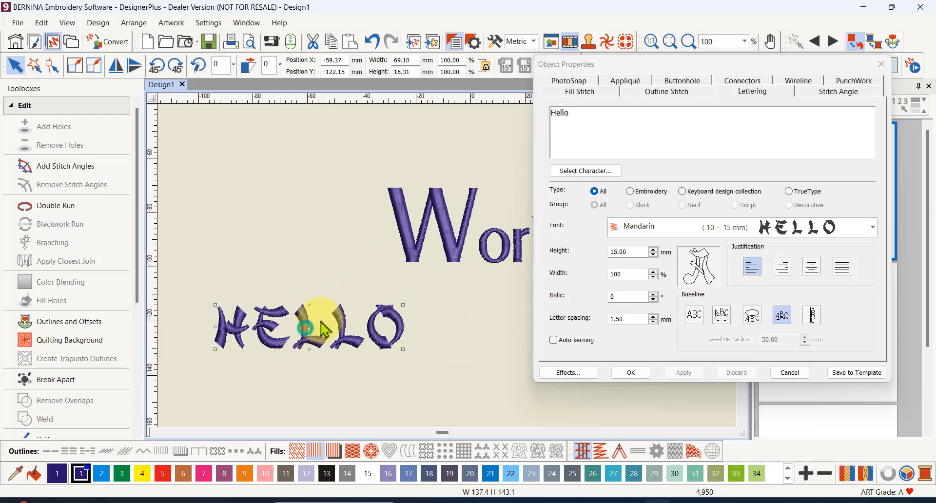
click(309, 330)
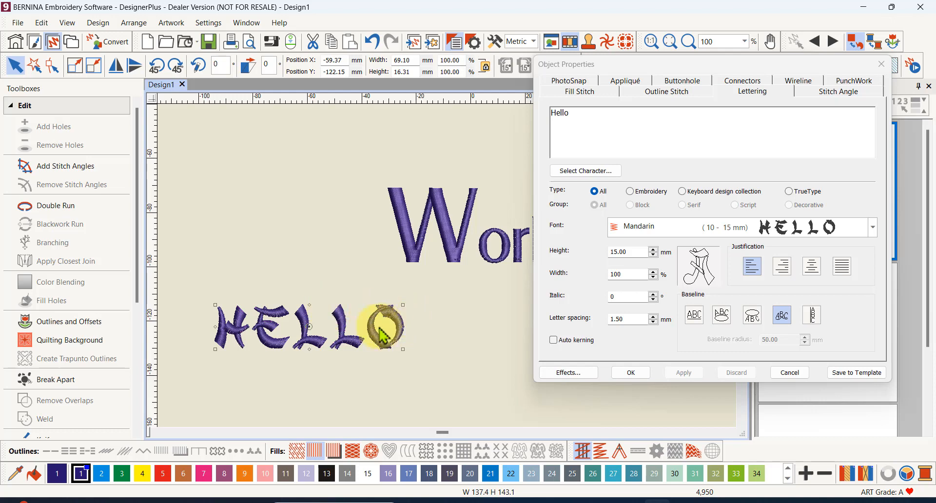
click(48, 66)
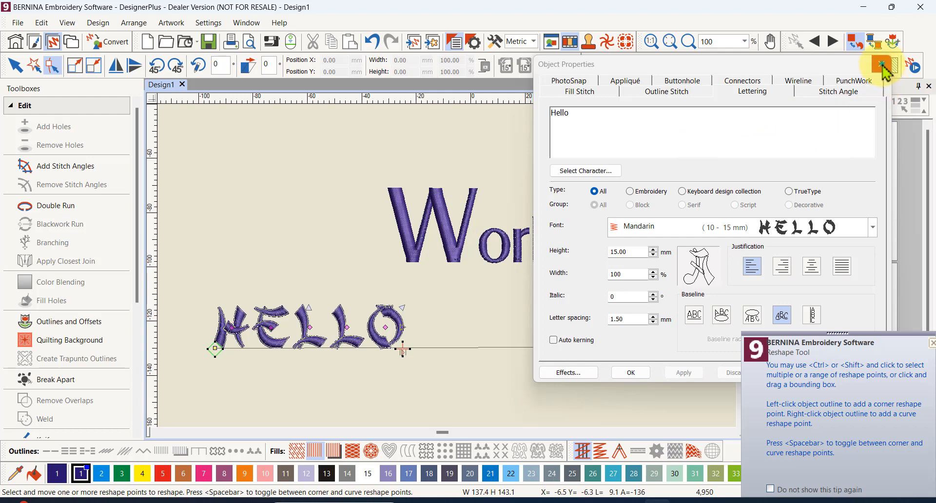
click(881, 65)
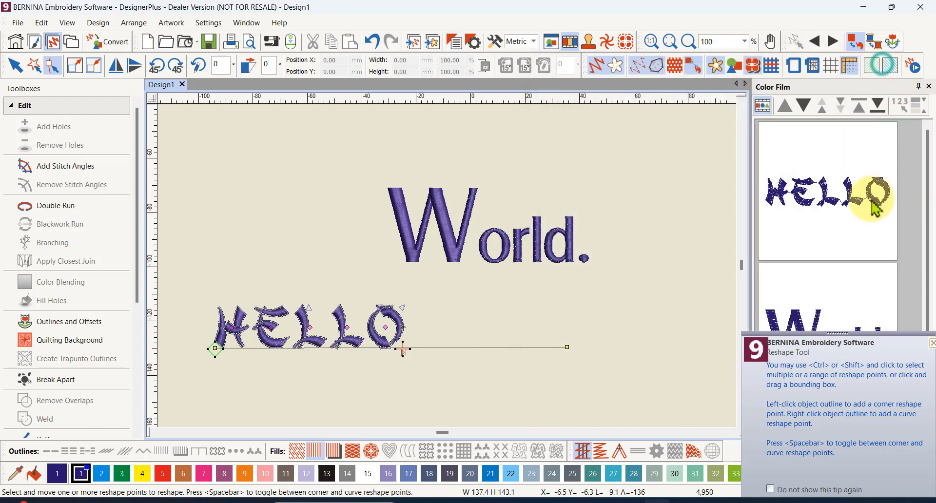
click(930, 345)
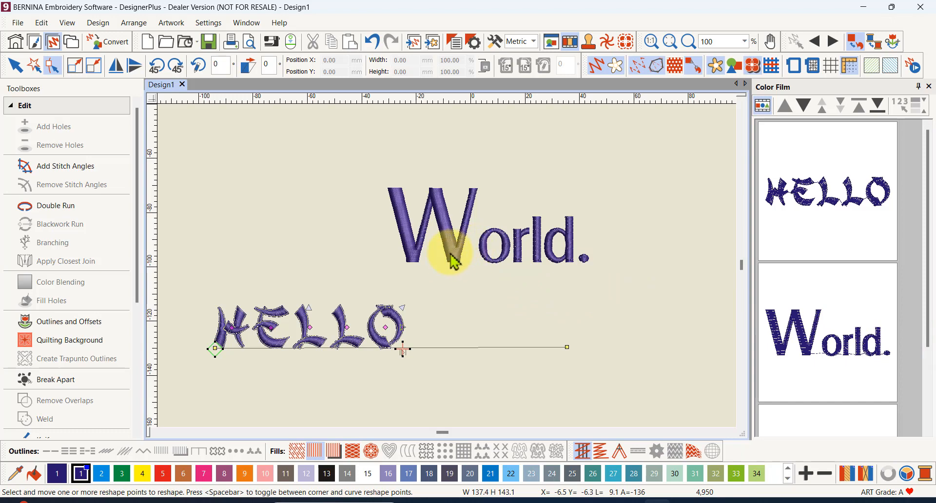
Break apart the word "World." into individual characters
click(833, 341)
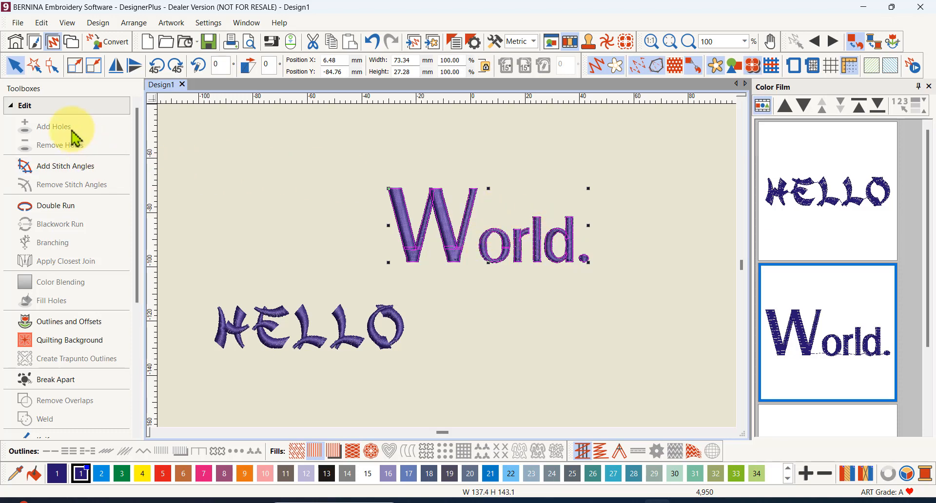
click(59, 382)
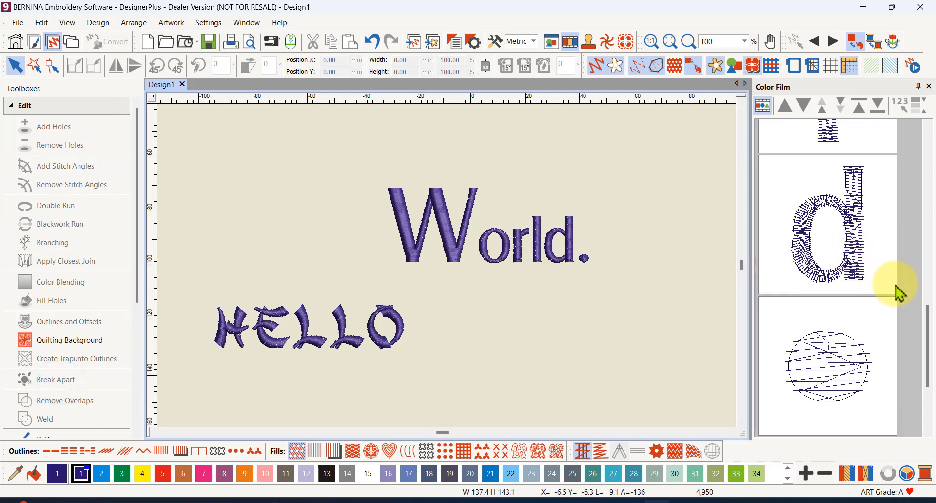
Change the font of the separated letter W to Phoebe Curls in its lettering properties
drag(928, 336, 904, 184)
click(819, 241)
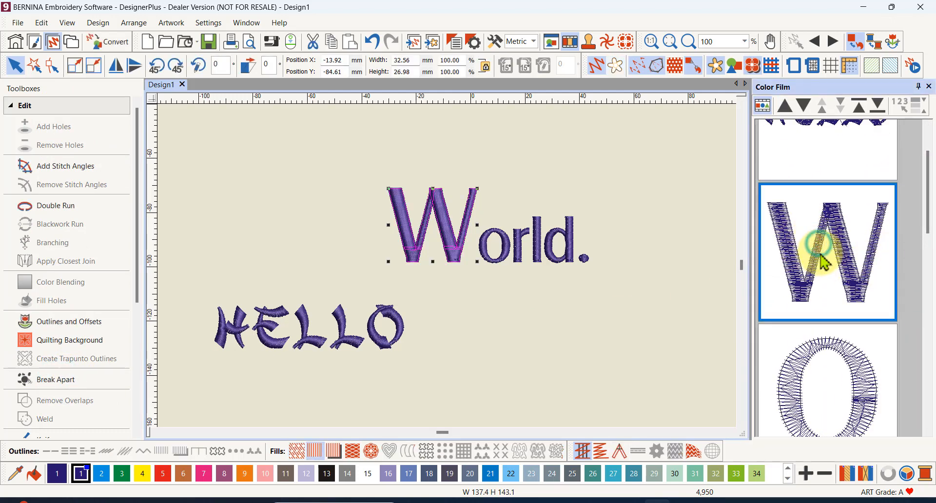
right_click(778, 233)
click(810, 239)
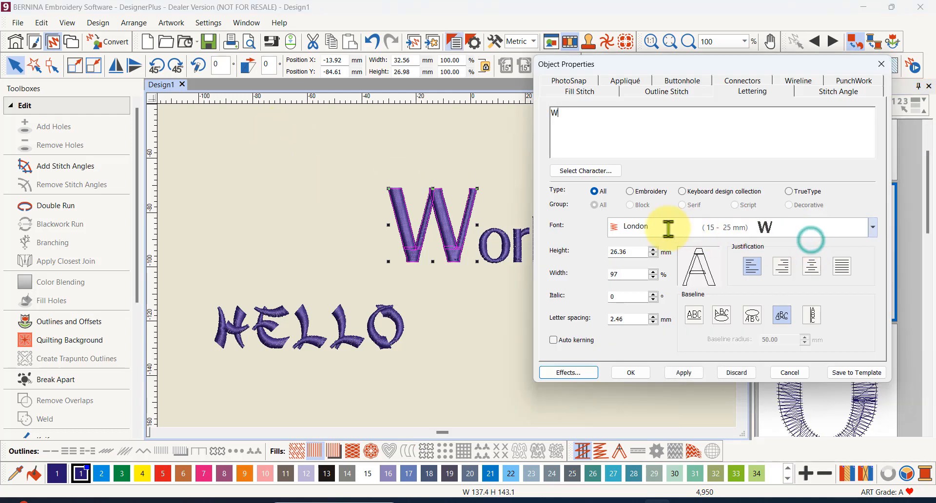
click(874, 228)
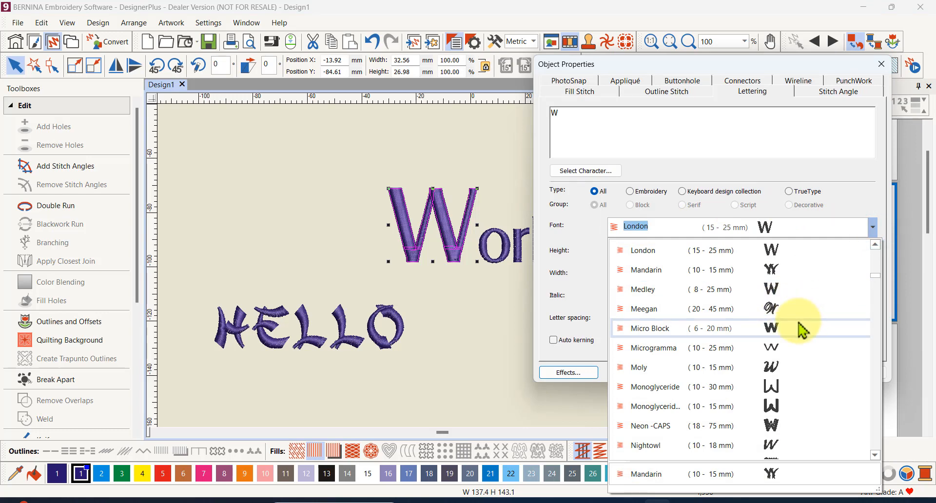
scroll(802, 325, down, 3)
scroll(801, 327, up, 1)
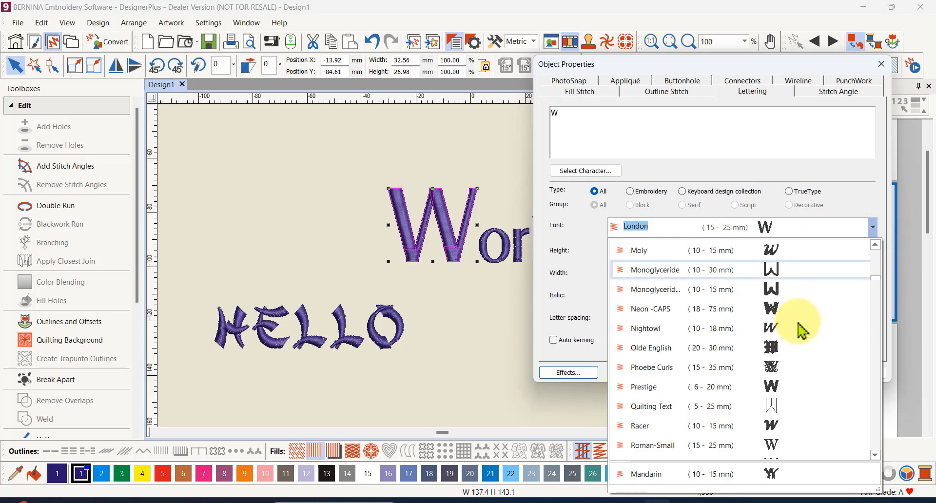
click(774, 376)
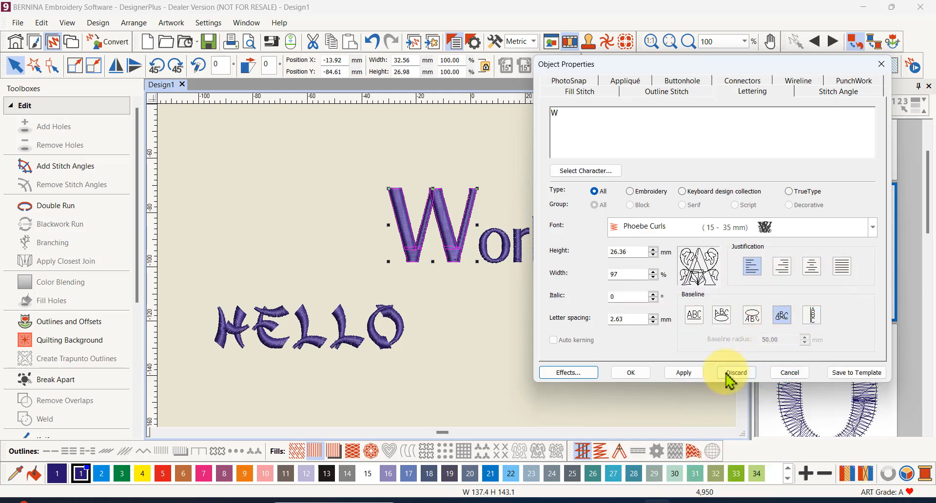
click(682, 372)
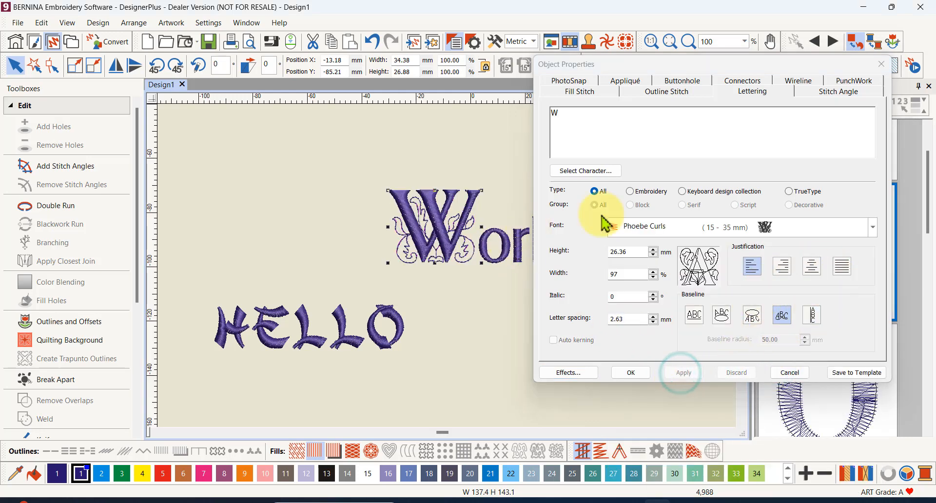
Confirm the letter W's lettering properties and start a new blank design with the grid hidden
click(642, 374)
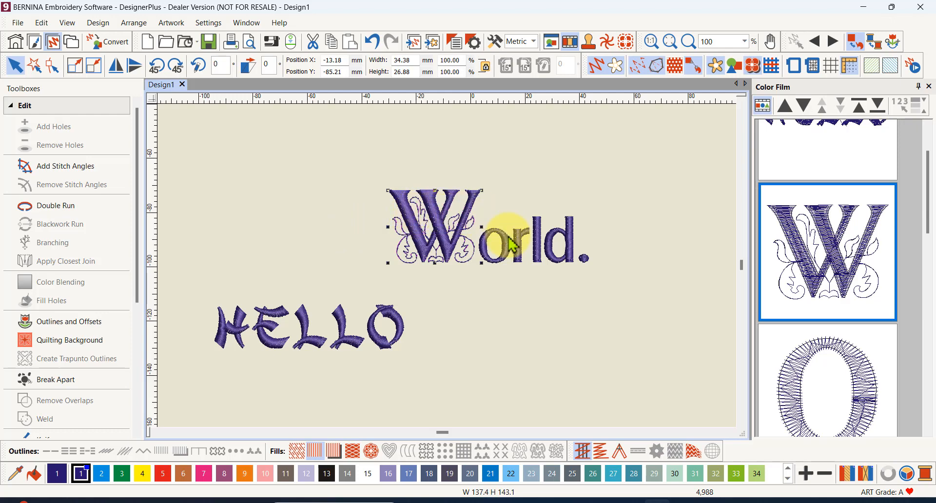
key(ctrl+z)
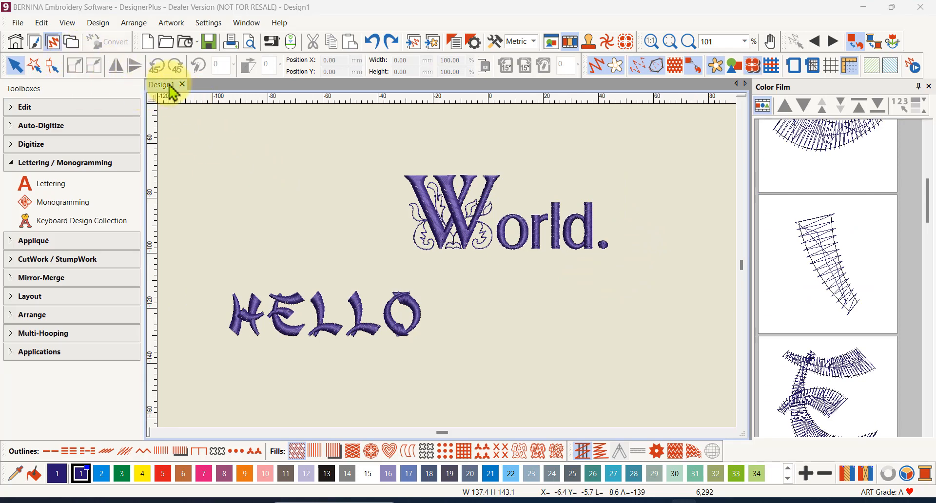
click(148, 43)
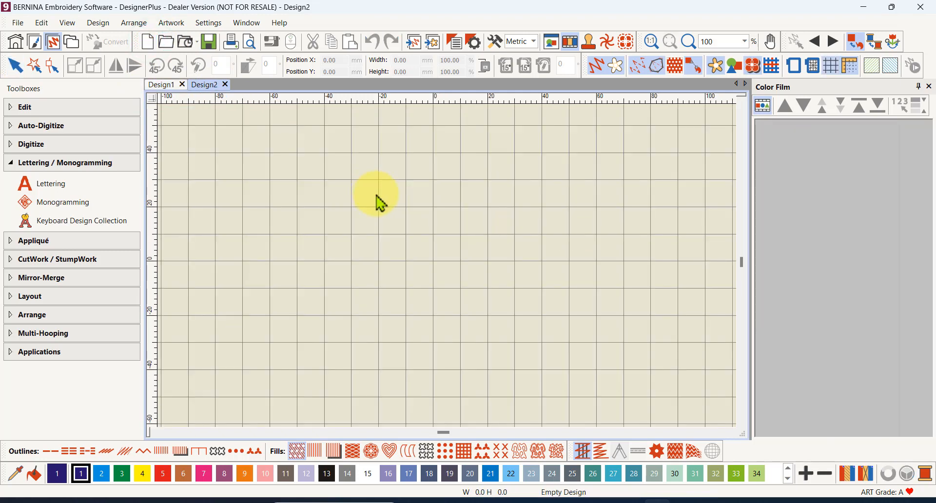
click(831, 66)
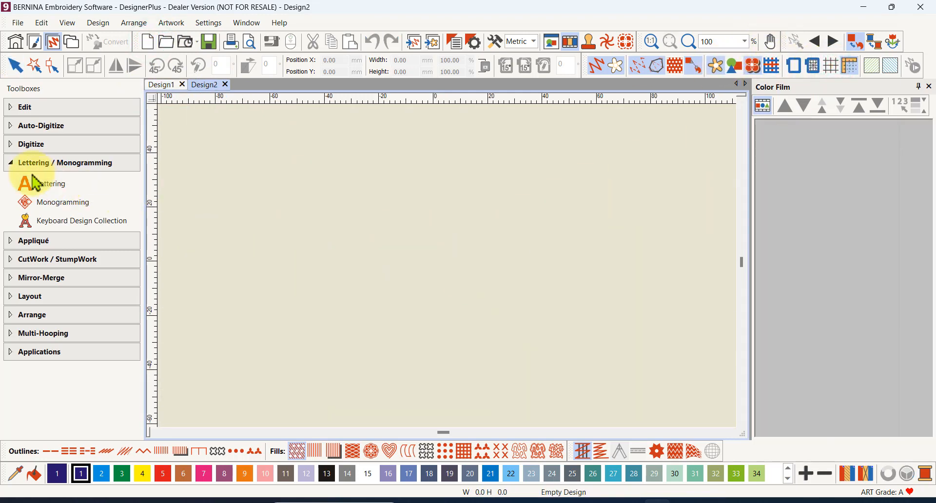
Add three lines of London lettering, 14 mm high, reading "Hello World", "How are you?" and "Hope all is well."
click(42, 188)
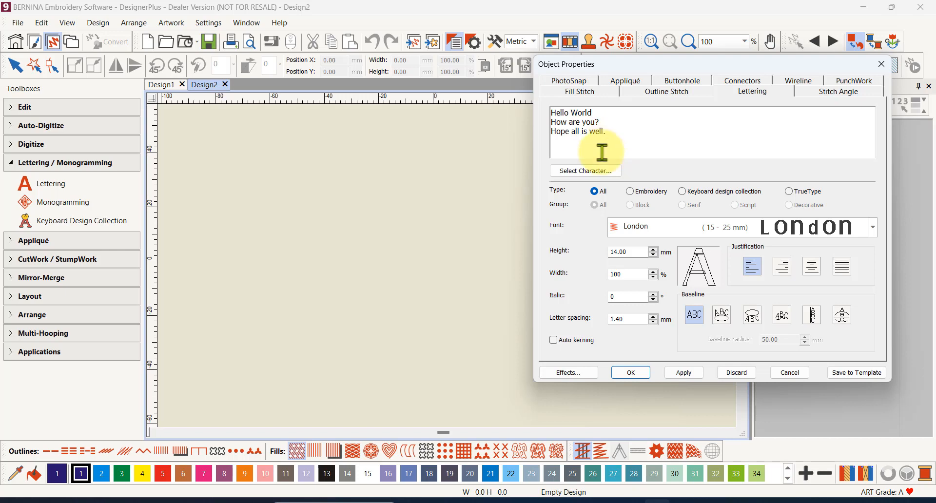
click(631, 372)
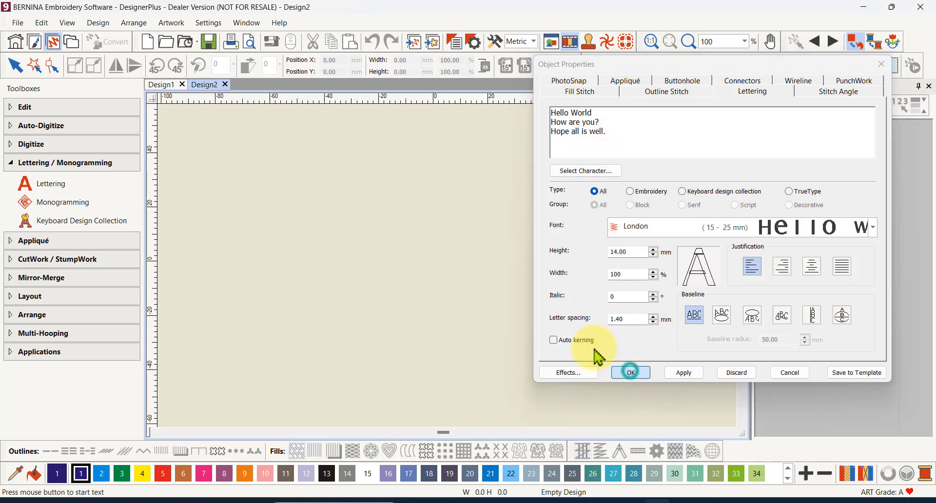
click(368, 272)
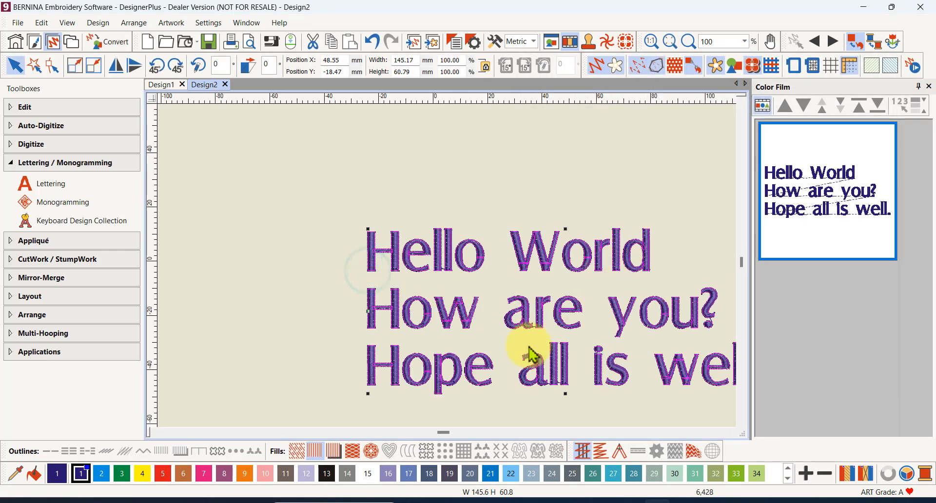
drag(441, 433, 445, 433)
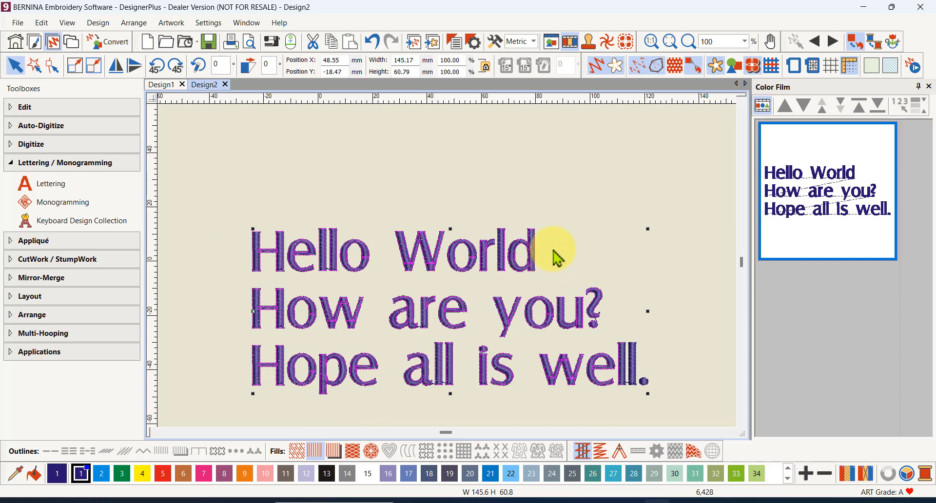
Display the reshape points of the three-line lettering and break it apart into separate lines
click(53, 67)
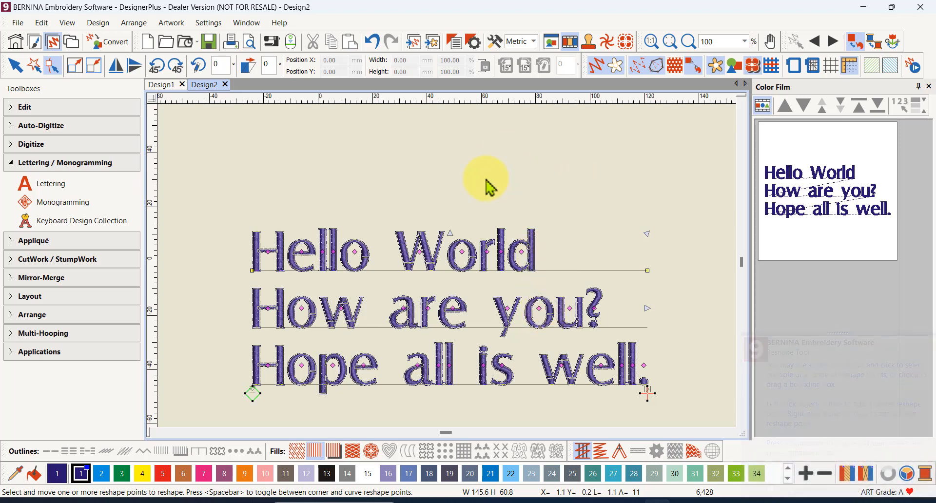
click(64, 107)
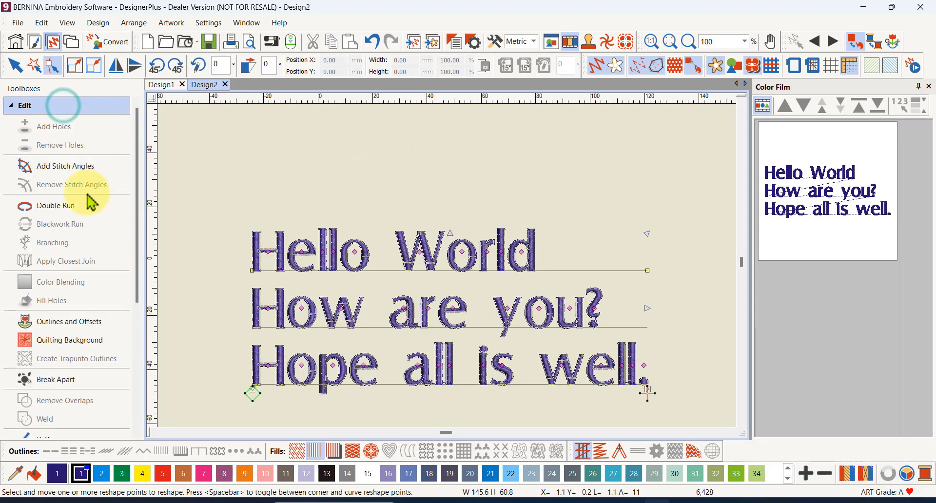
click(69, 385)
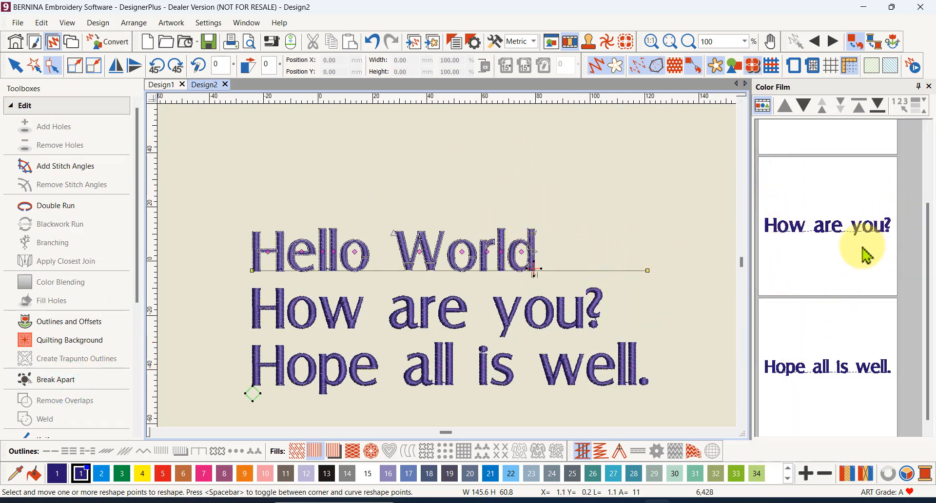
drag(928, 241, 926, 307)
click(877, 305)
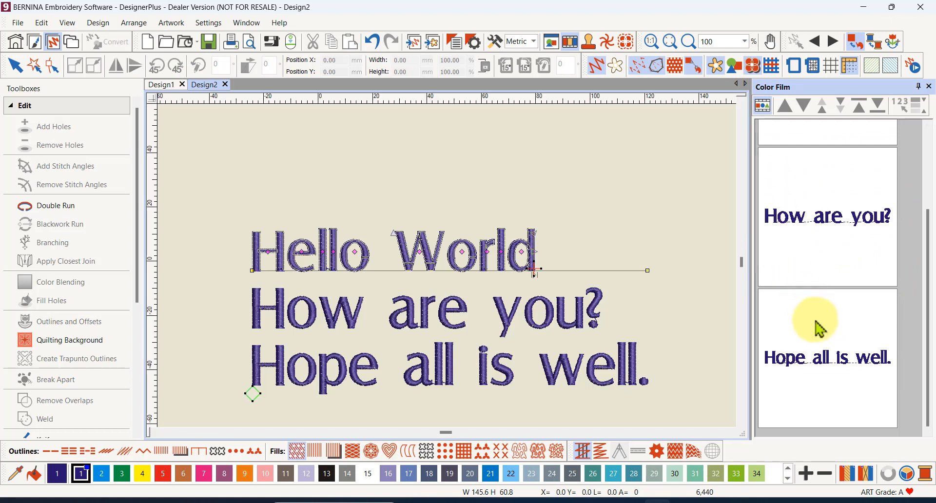
Set the italic angle of the "How are you?" line to 7° in its lettering properties and apply it
key(ctrl+a)
click(835, 225)
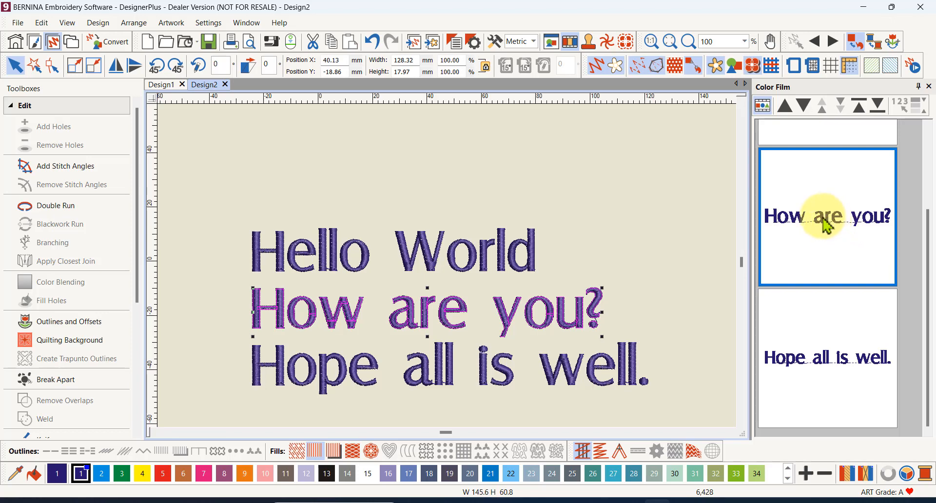
right_click(822, 226)
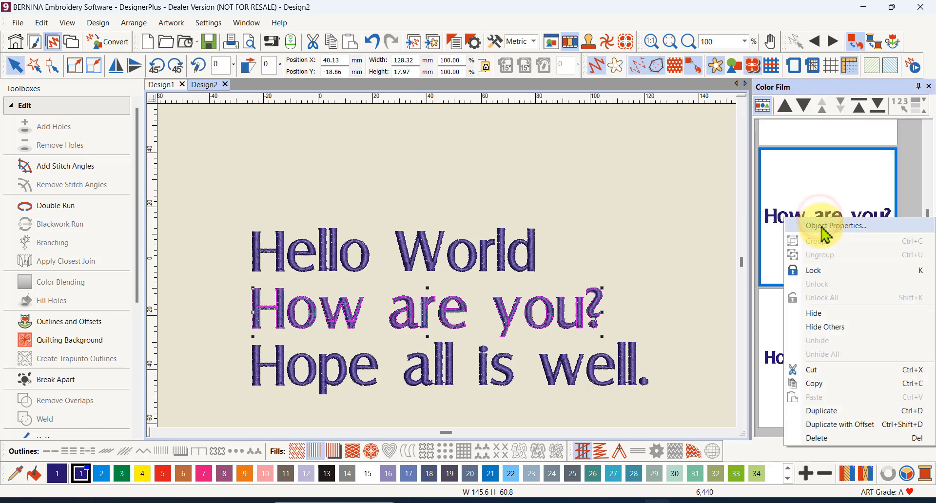
click(823, 230)
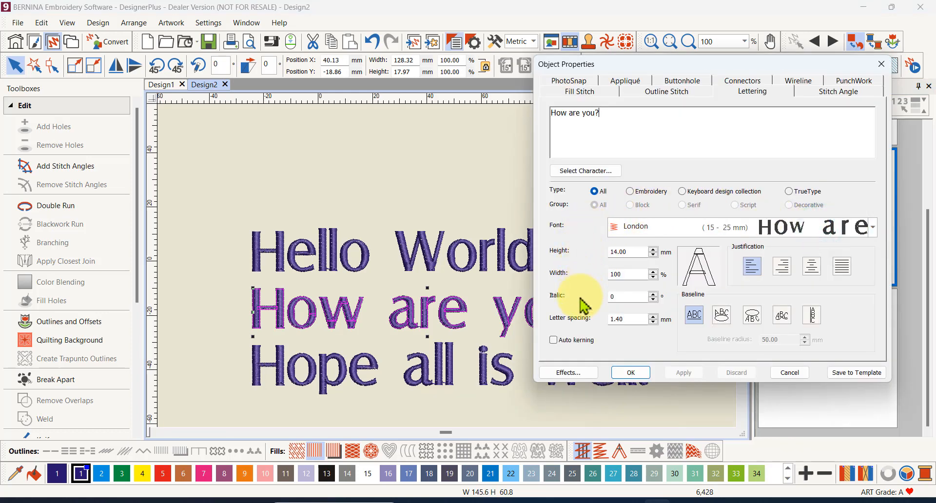
click(653, 292)
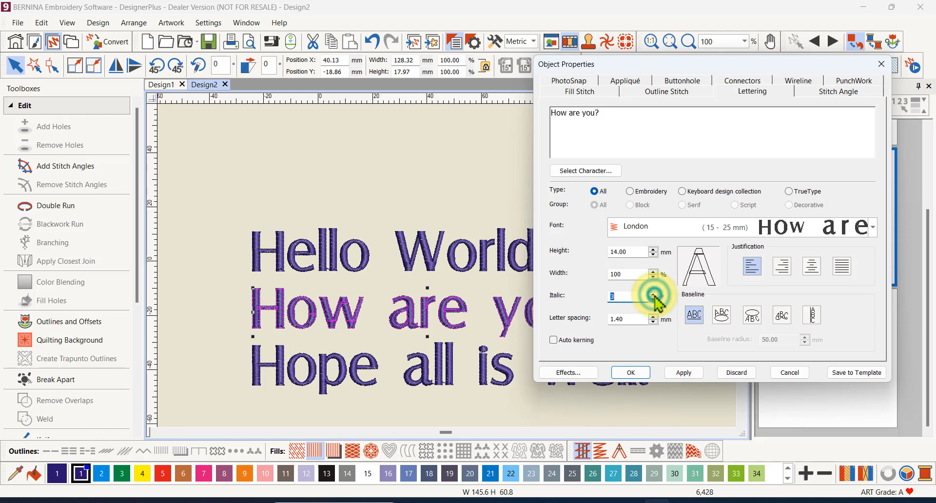
click(653, 293)
click(653, 293)
click(653, 292)
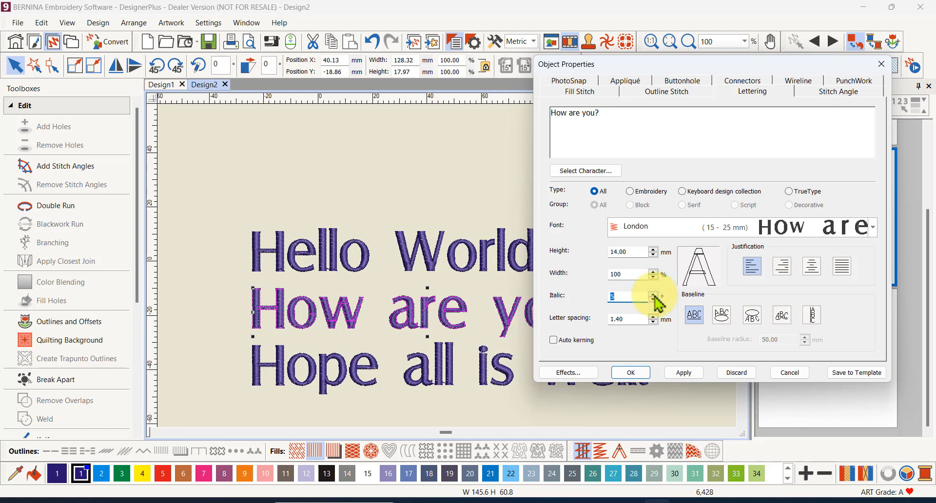
click(653, 293)
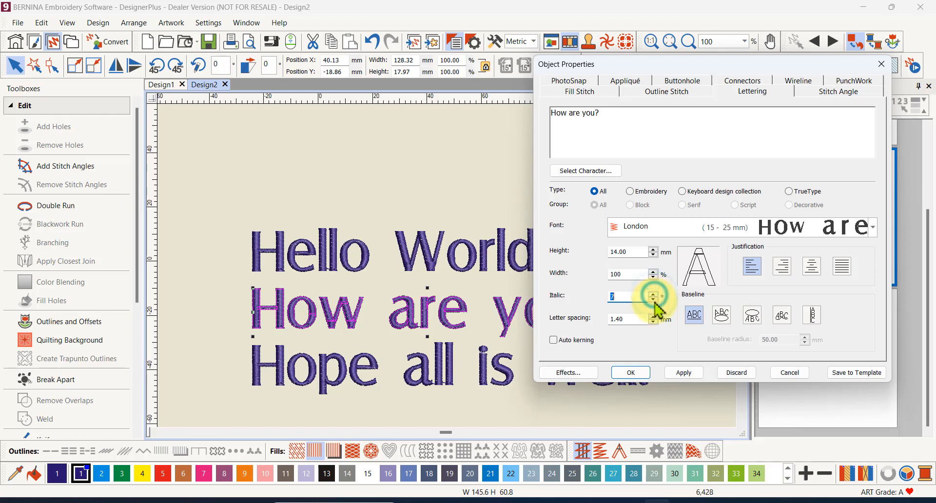
click(683, 373)
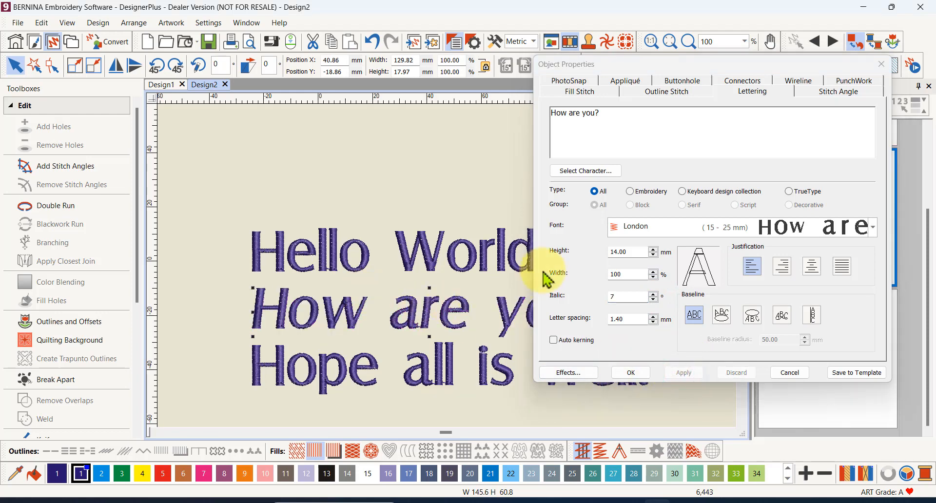
Increase the italic angle of the "How are you?" line to 10° and apply it
click(652, 294)
click(653, 294)
click(653, 294)
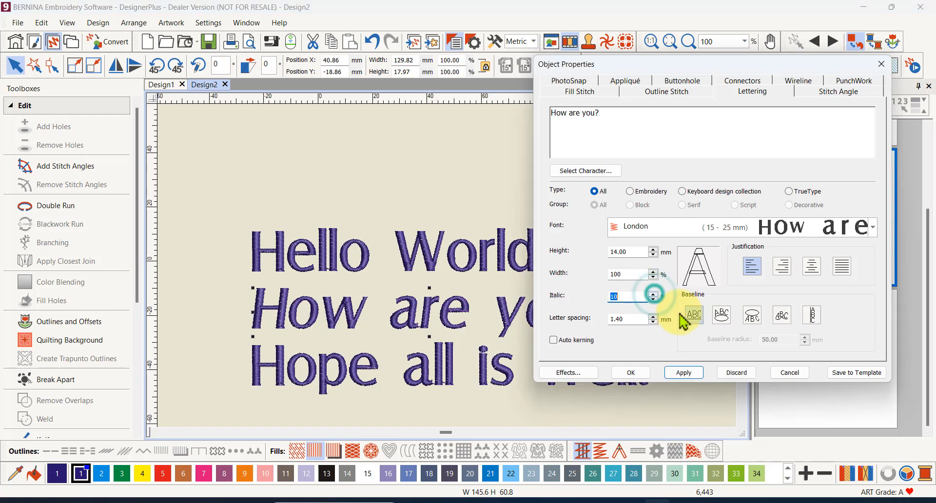
click(696, 371)
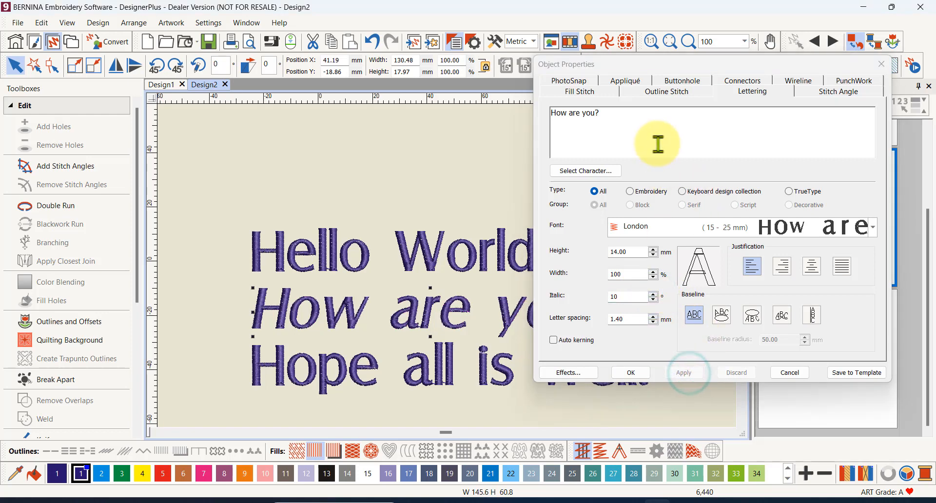
Recolor the "How are you?" line with orange color 9 and close its object properties
drag(682, 75, 829, 109)
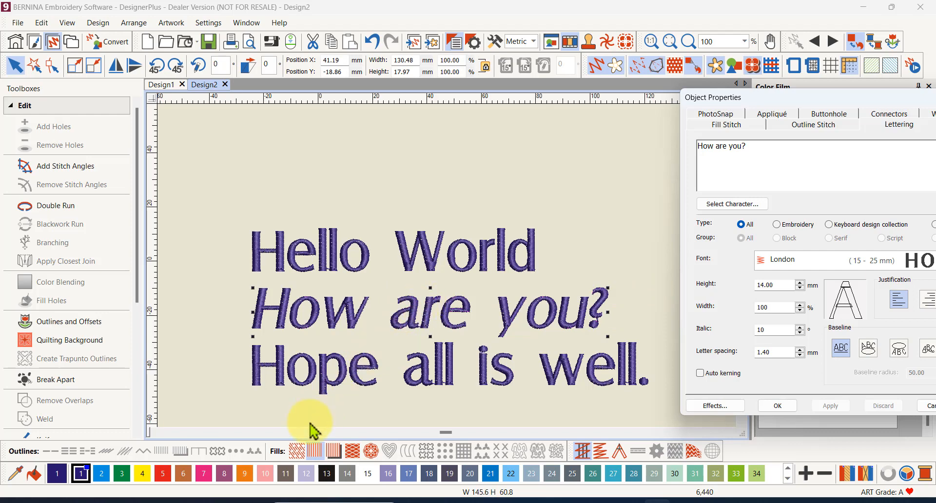
click(245, 473)
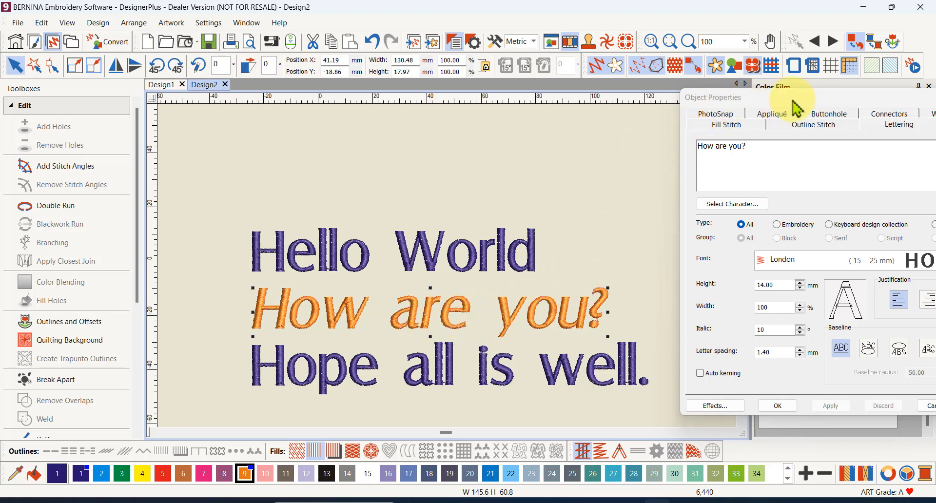
drag(790, 98, 546, 104)
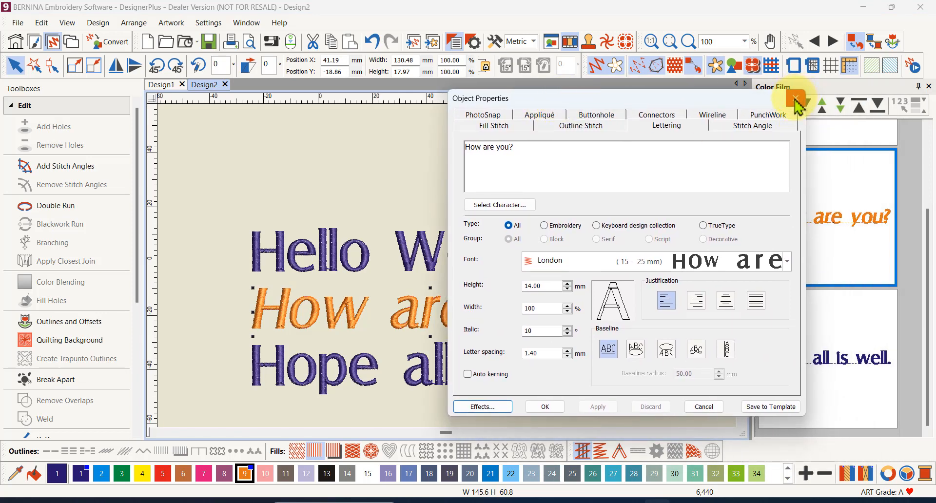
click(794, 100)
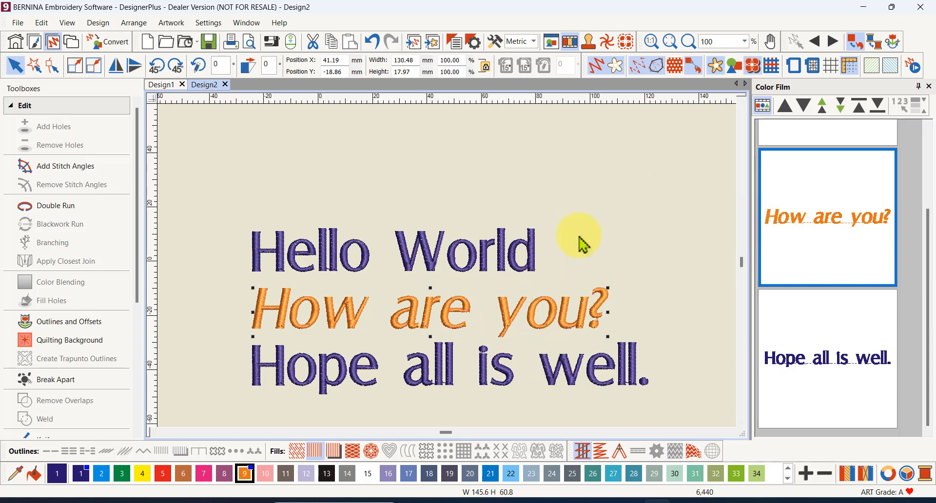
Break apart the "Hello World" and "Hope all is well." lines into separate words
click(362, 247)
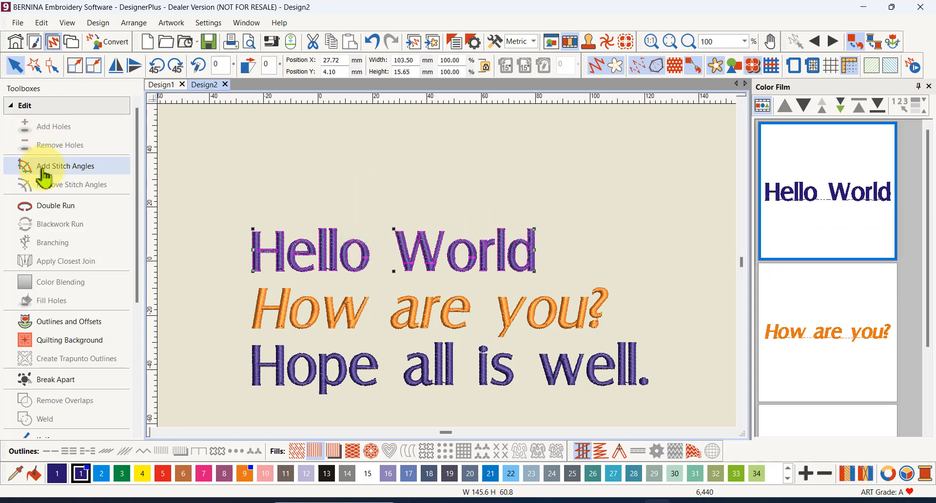
click(63, 379)
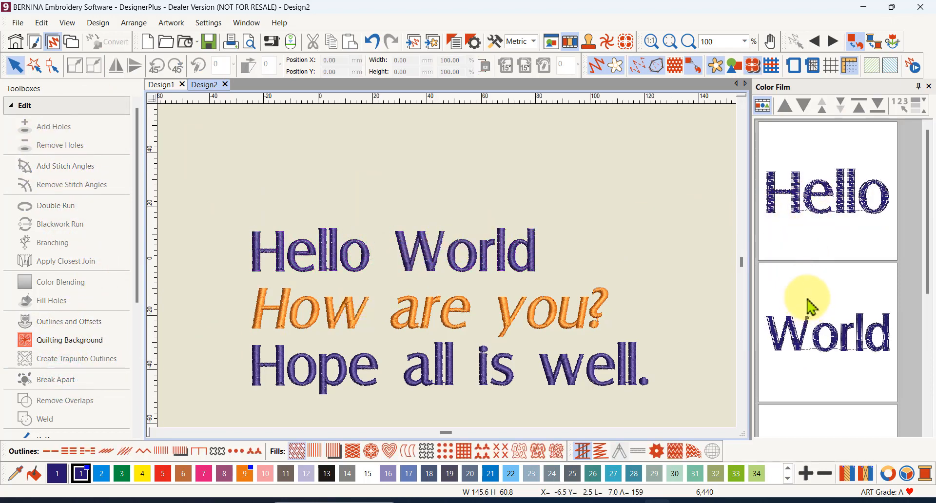
click(374, 388)
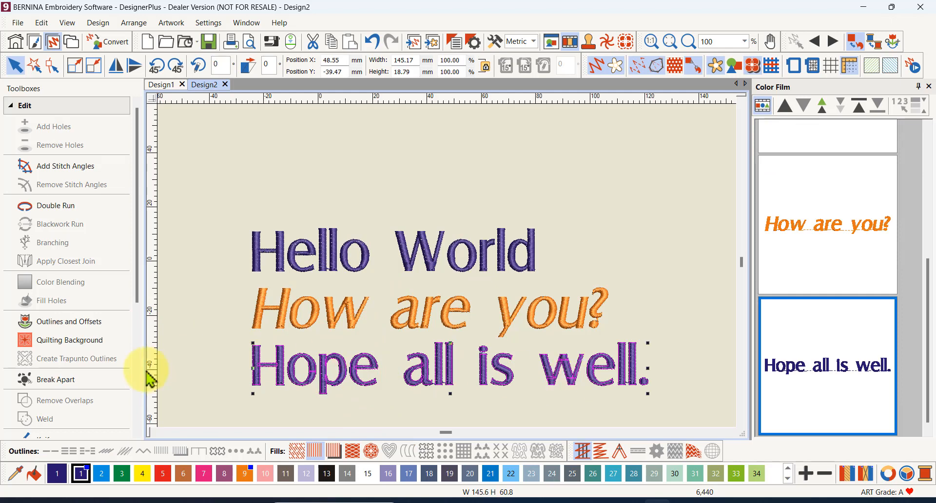
click(57, 380)
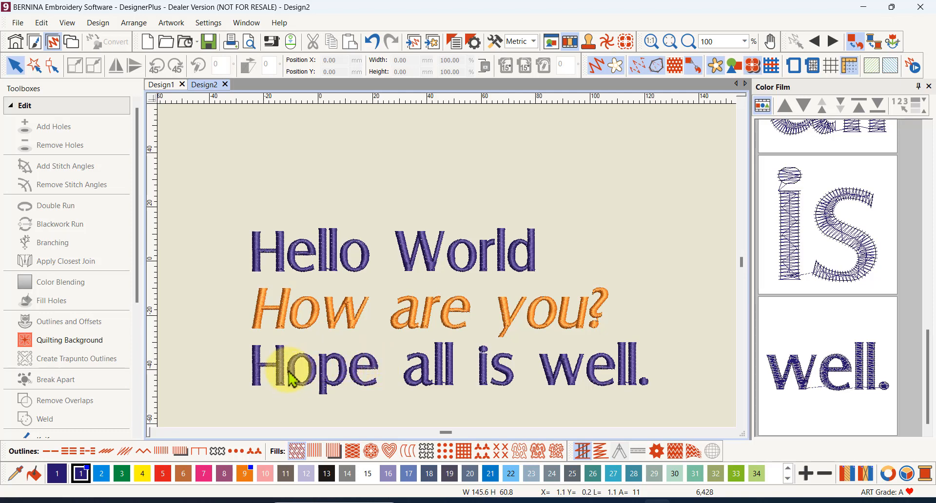
Break apart the word "World" into letters, and its W into individual stitch objects
click(431, 265)
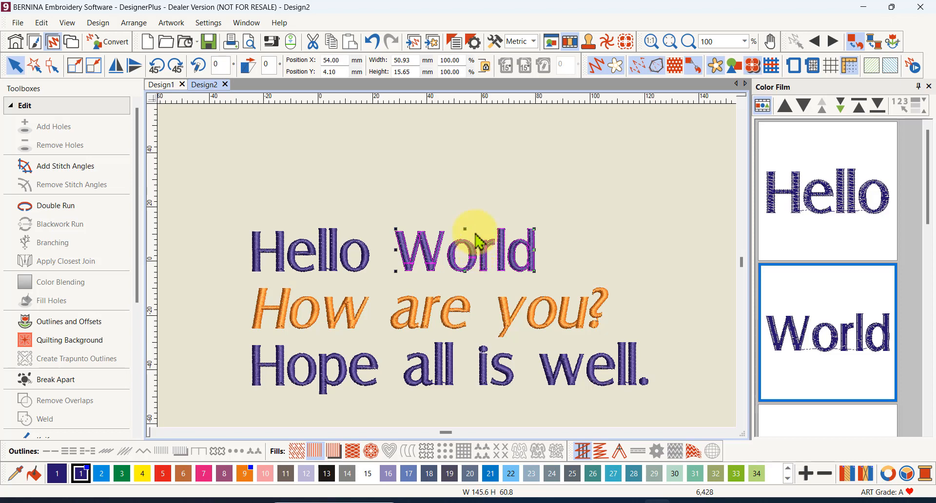
click(56, 381)
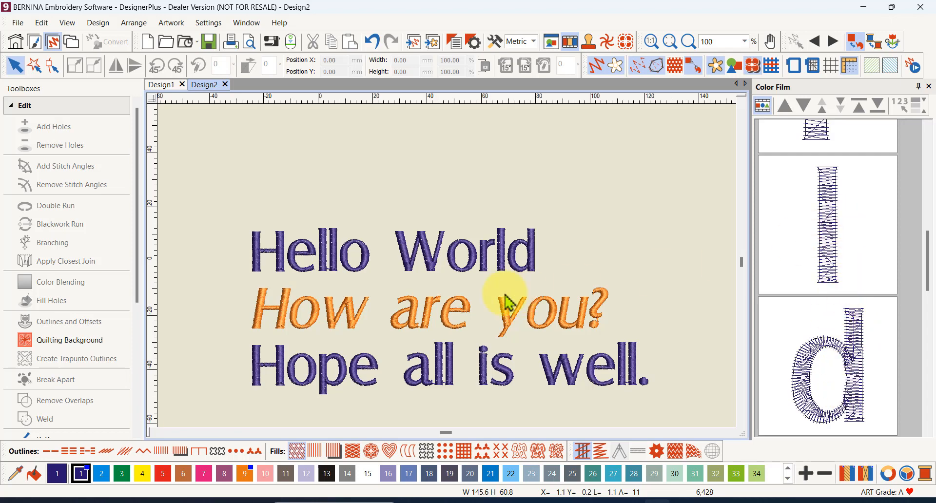
click(432, 265)
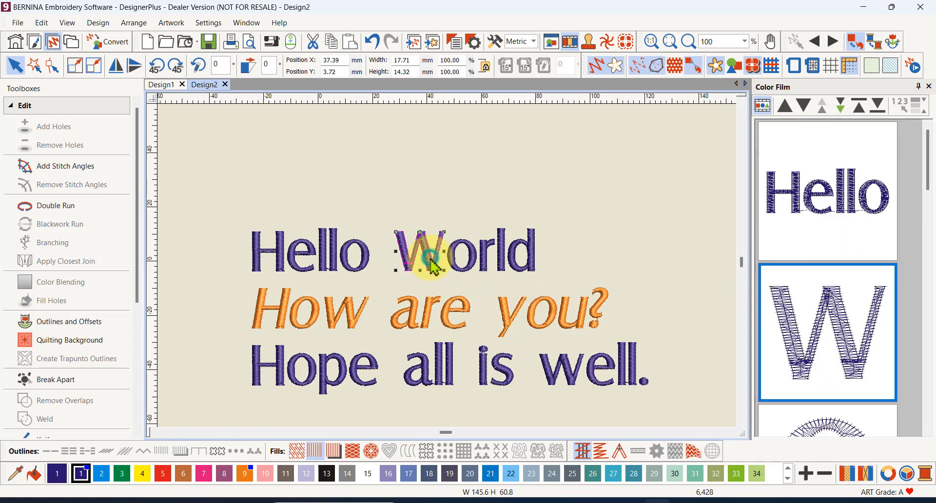
click(54, 386)
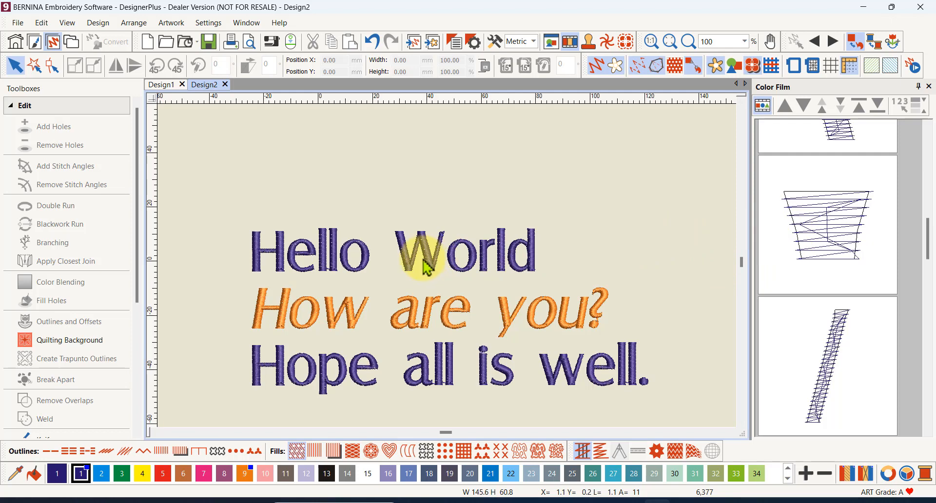
scroll(823, 249, down, 5)
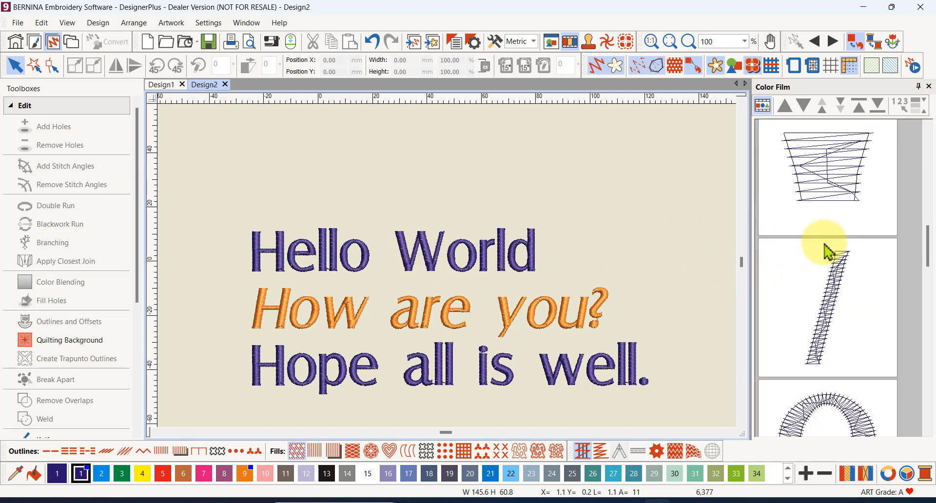
scroll(826, 252, up, 5)
scroll(827, 254, up, 5)
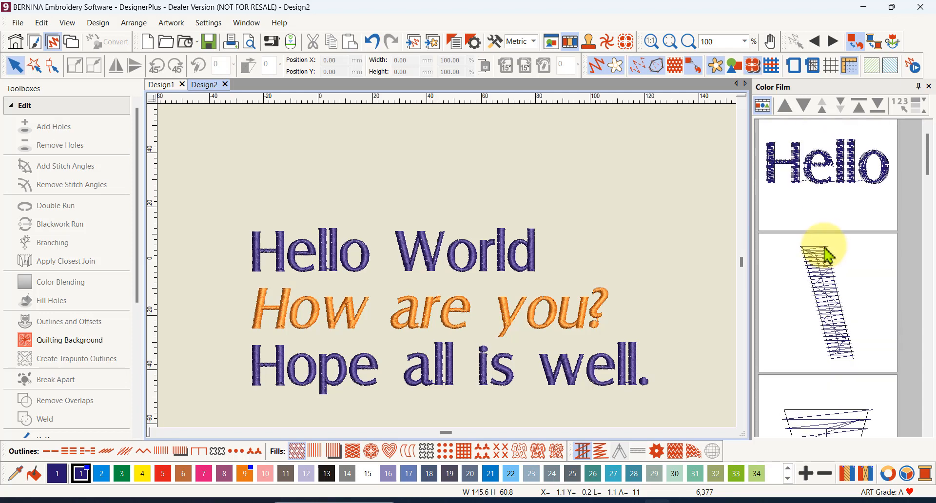
Switch off artistic view and go through the W's separate stitch objects in the color film, examining each one up close
scroll(829, 272, down, 1)
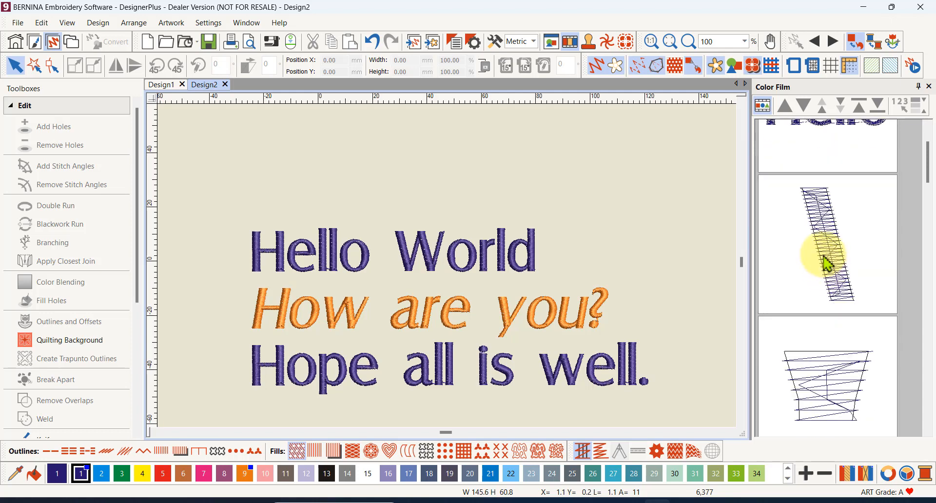
click(827, 251)
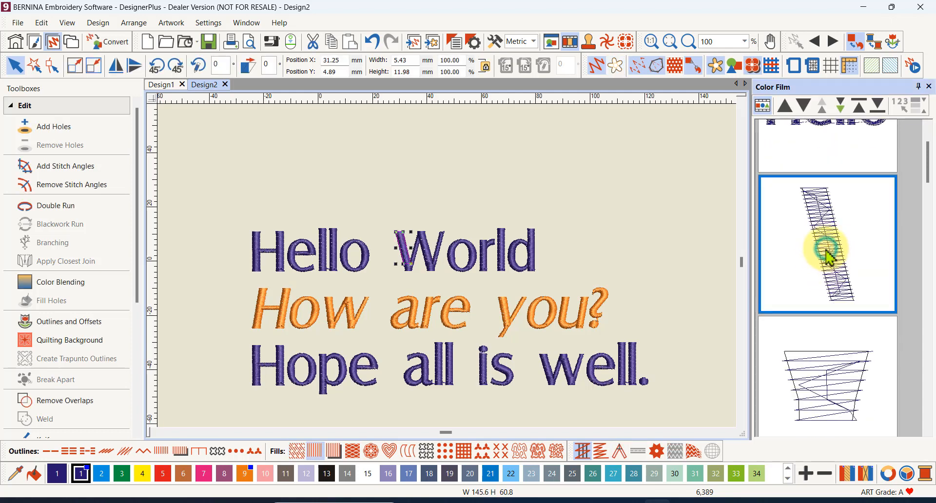
click(592, 67)
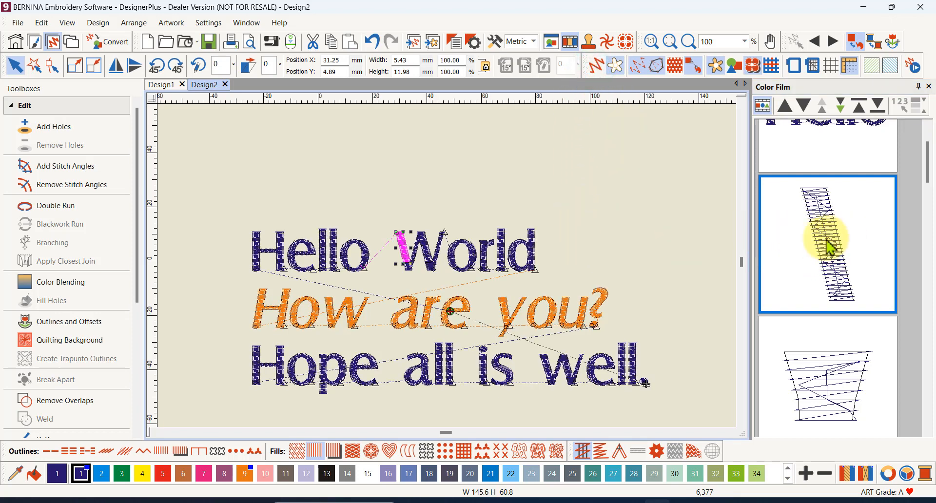
click(820, 362)
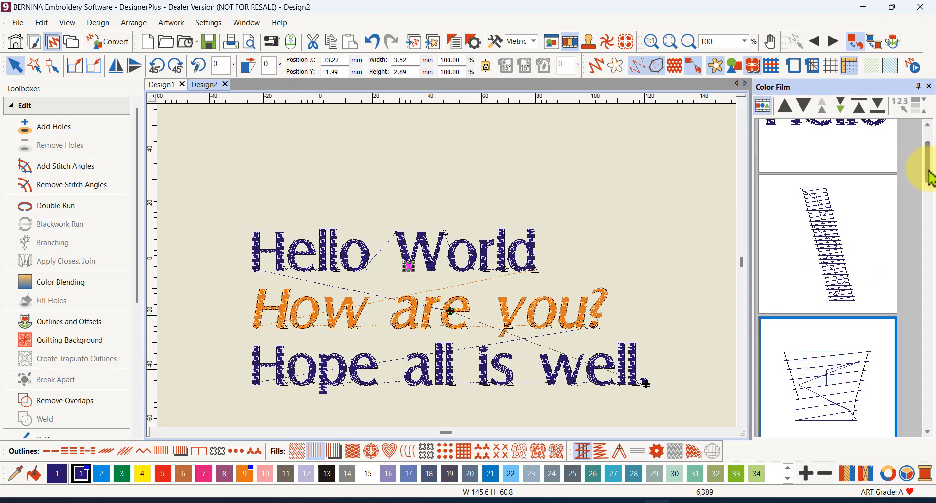
drag(930, 178, 913, 225)
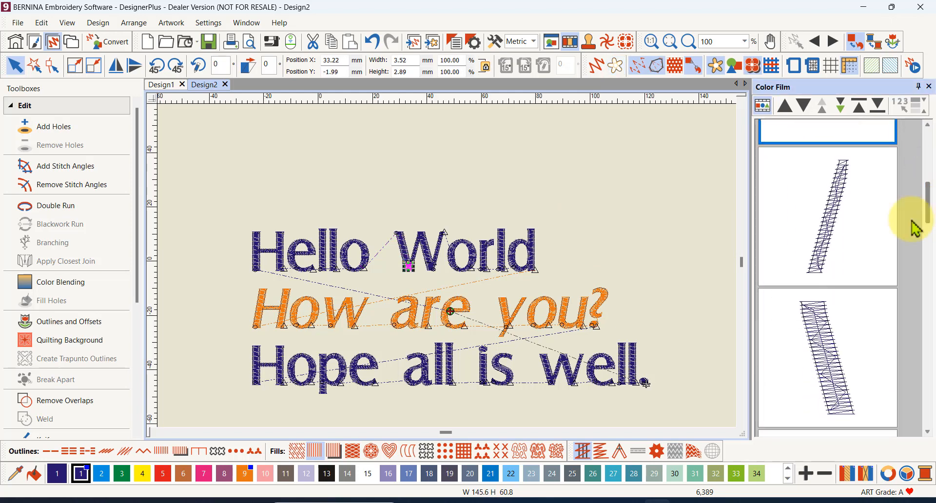
click(847, 231)
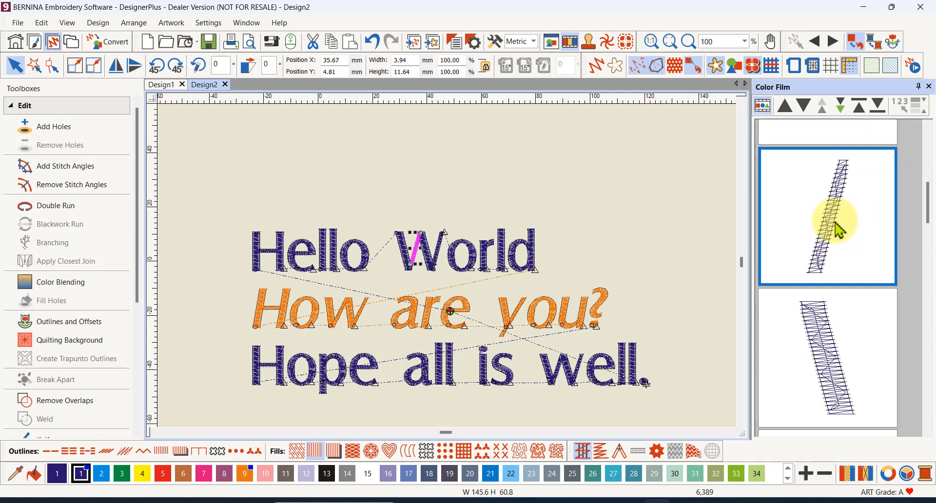
key(Tab)
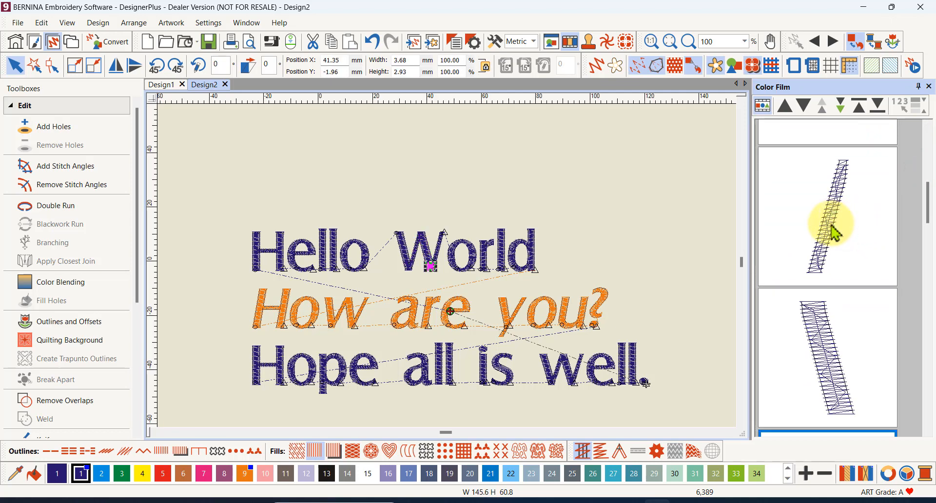
click(834, 233)
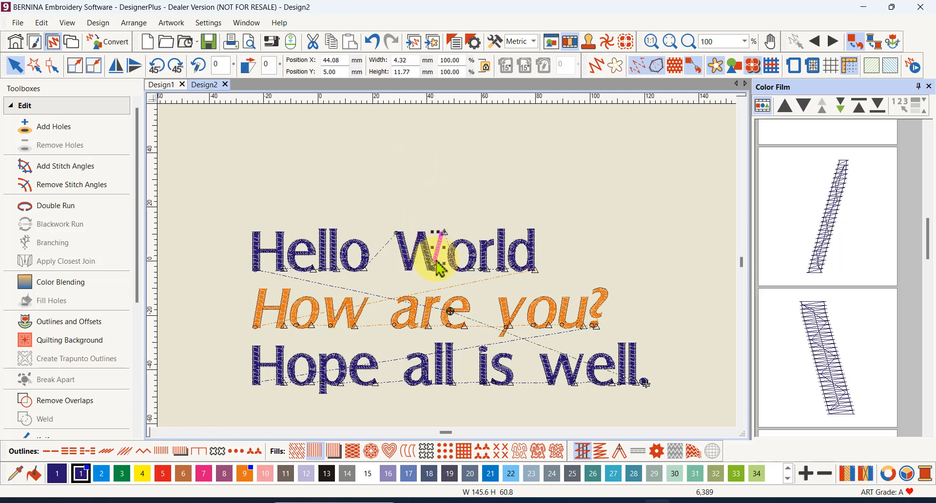
scroll(429, 273, up, 4)
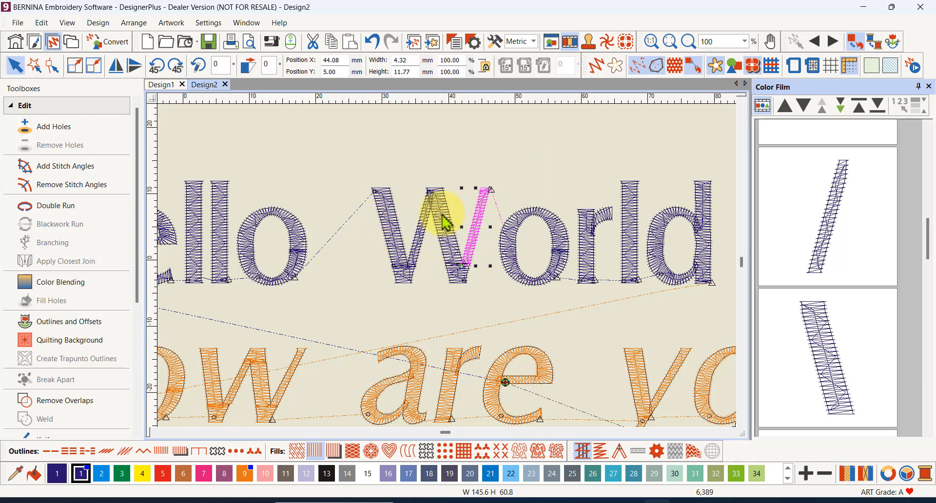
scroll(446, 222, down, 4)
scroll(446, 273, up, 5)
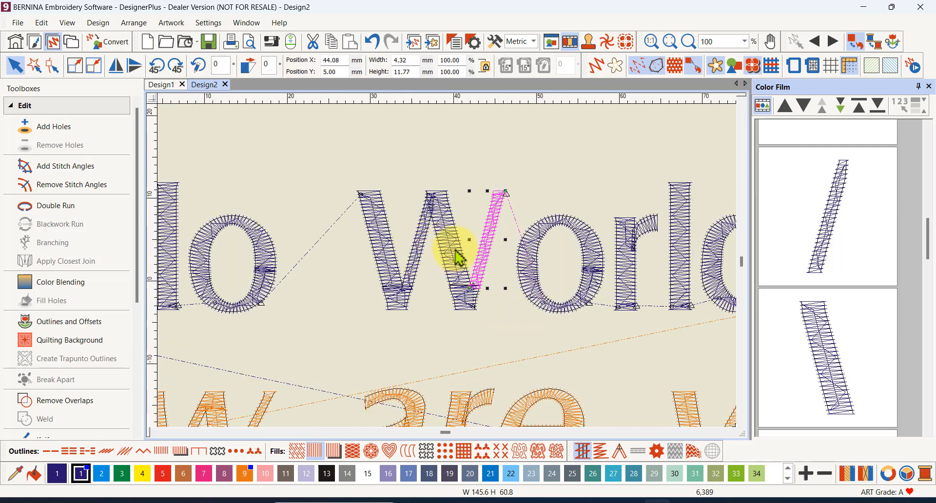
scroll(441, 251, down, 3)
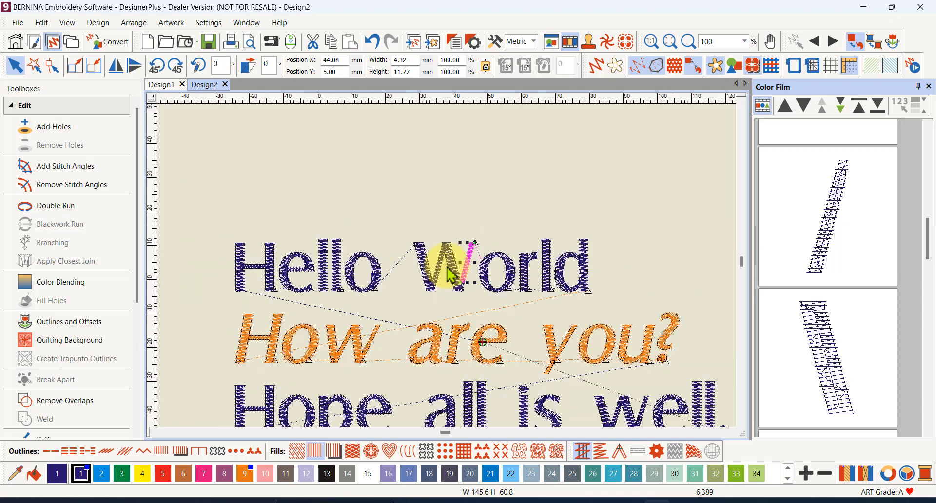
Change the fill of the word "Hope" to Step fill and show the design in artistic view again
scroll(451, 274, down, 1)
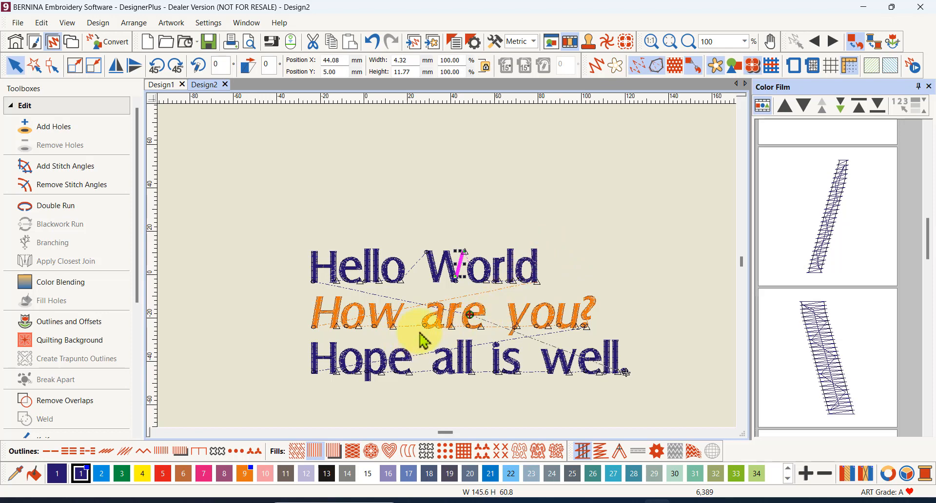
click(403, 376)
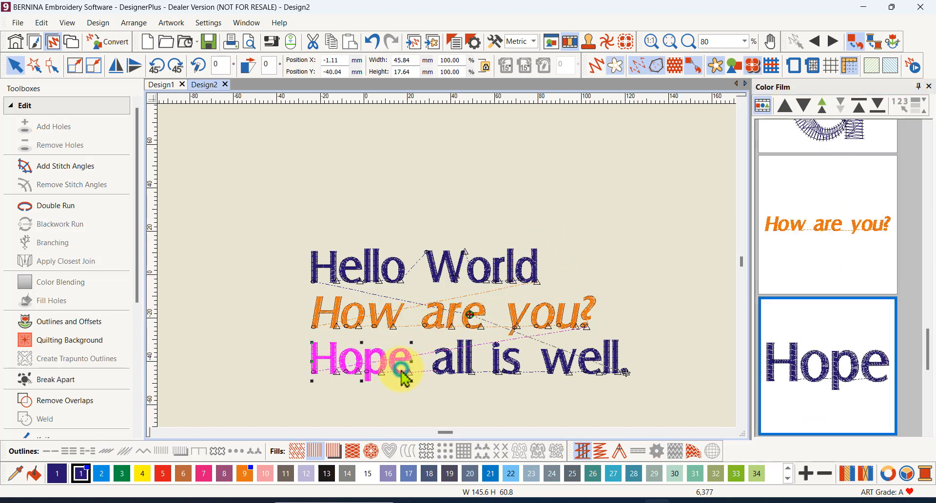
scroll(364, 382, up, 5)
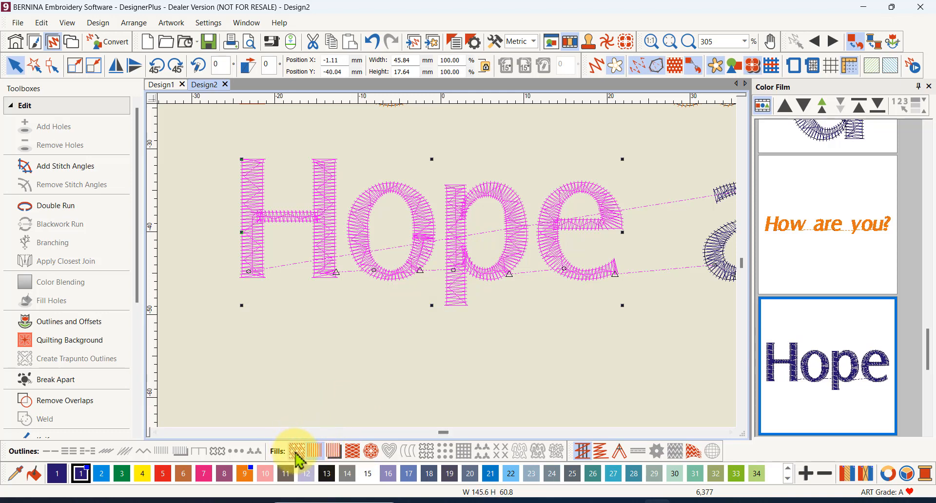
click(297, 452)
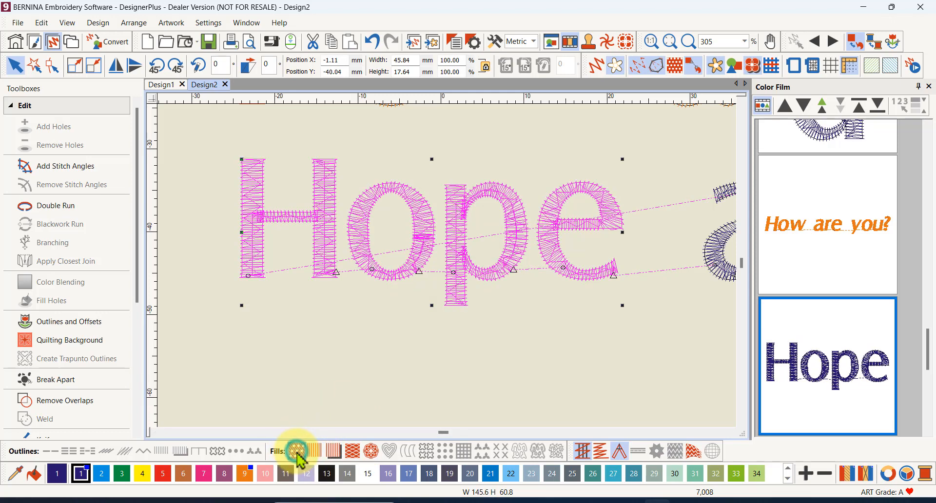
click(599, 68)
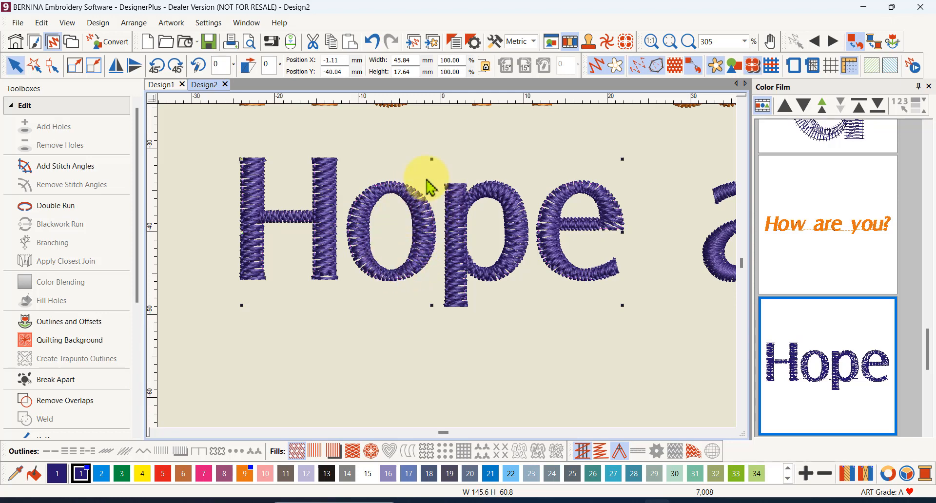
Check which reshape handles the unbroken word "Hope" offers, and return to object selection
click(51, 67)
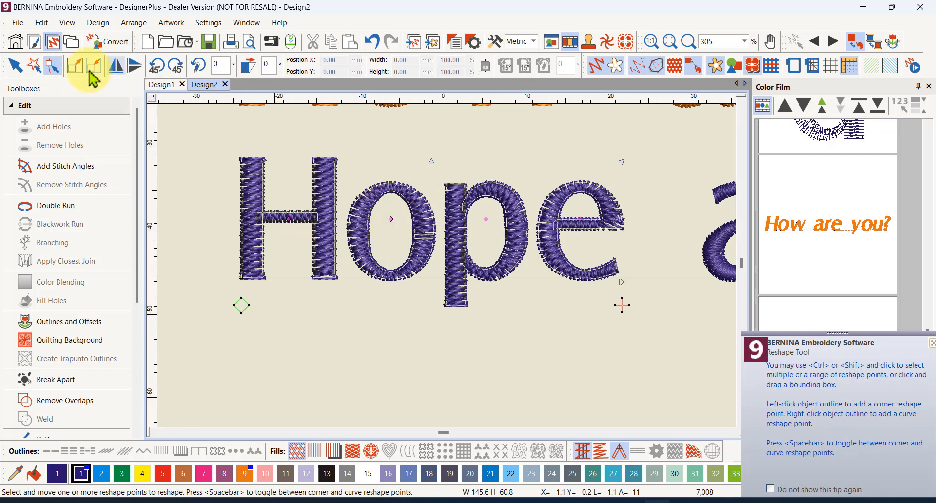
click(15, 65)
scroll(464, 221, down, 4)
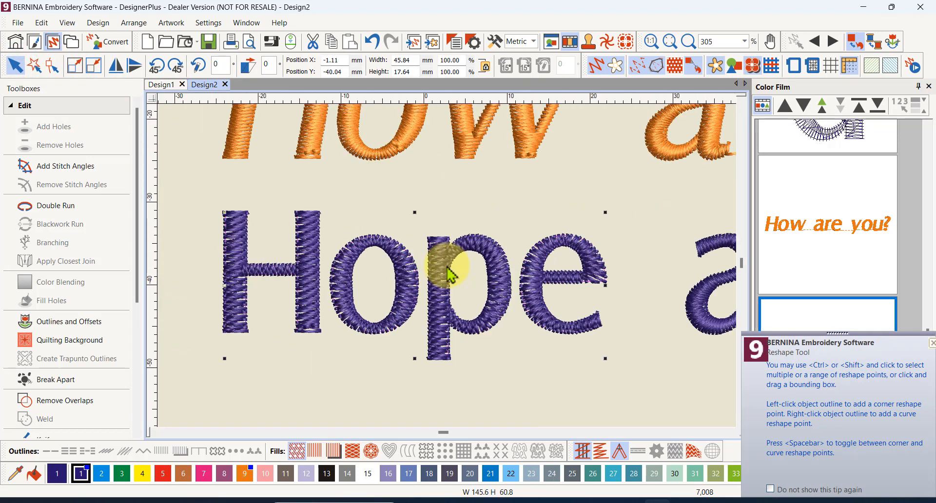
scroll(448, 261, down, 2)
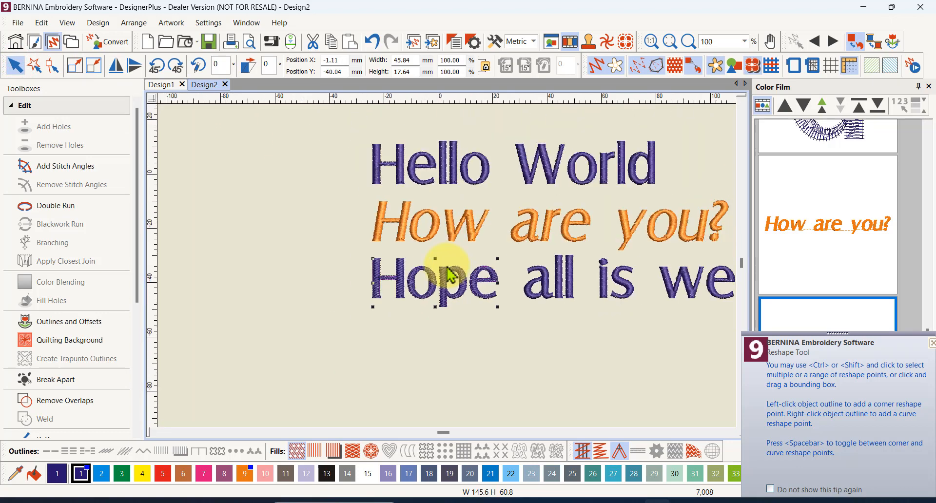
Select all stitch objects of the W in "World" together and examine them up close
click(554, 181)
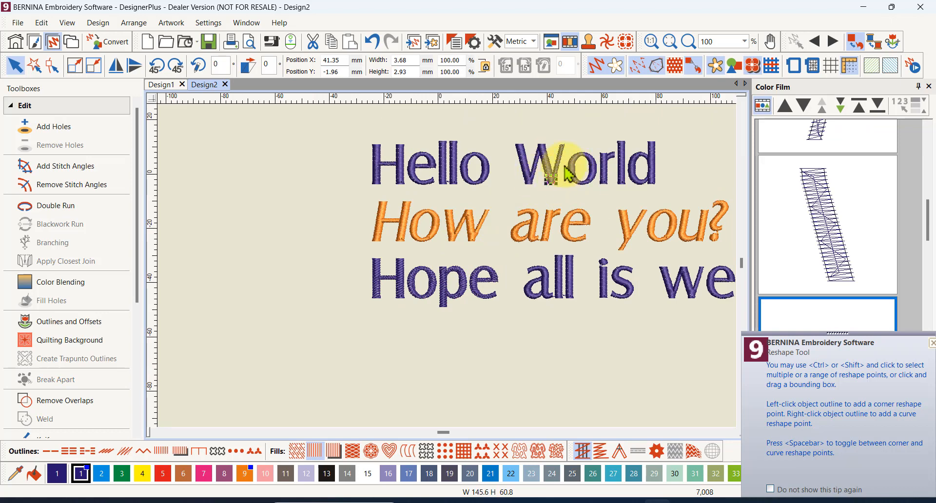
click(505, 126)
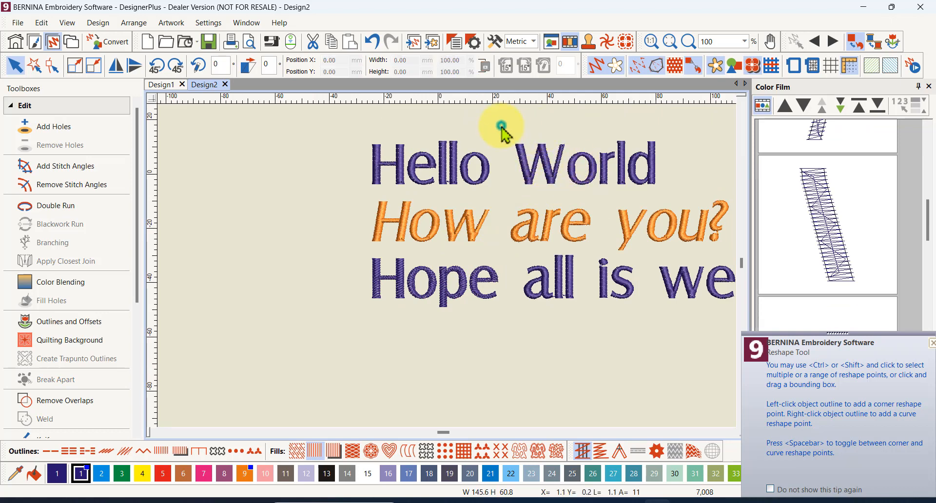
drag(573, 200, 570, 199)
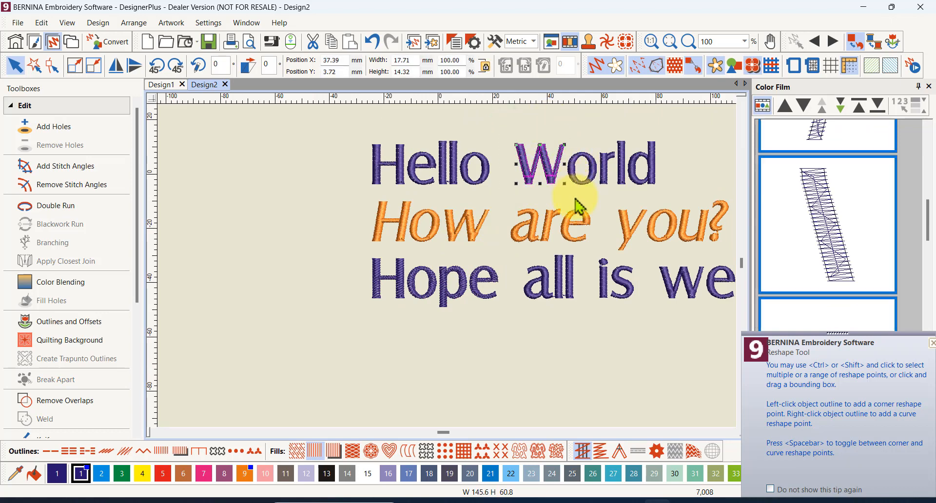
scroll(540, 166, up, 4)
scroll(448, 276, up, 2)
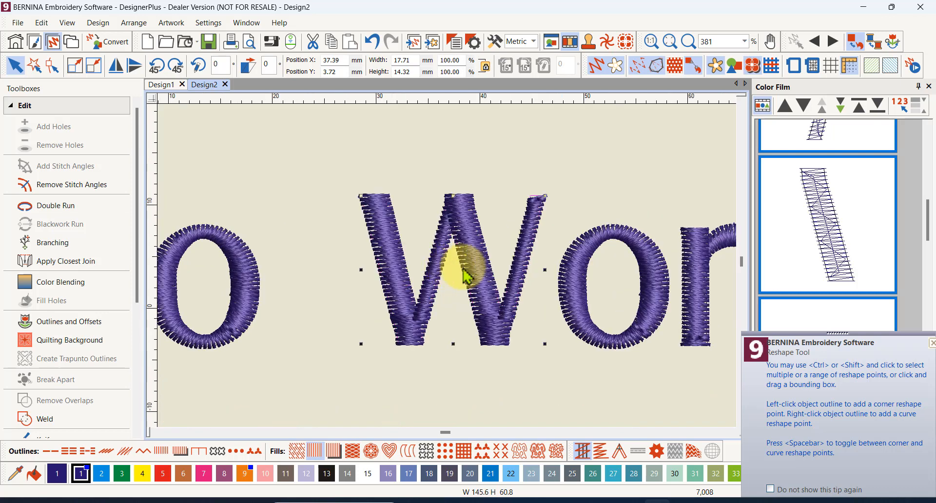
Break apart the letter o in "World" into a stitch object and change its fill to Step fill
click(583, 282)
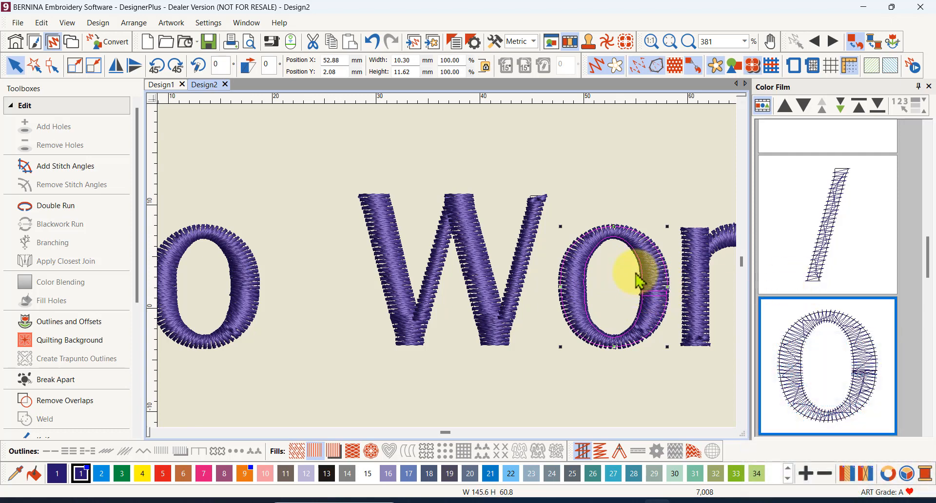
click(54, 383)
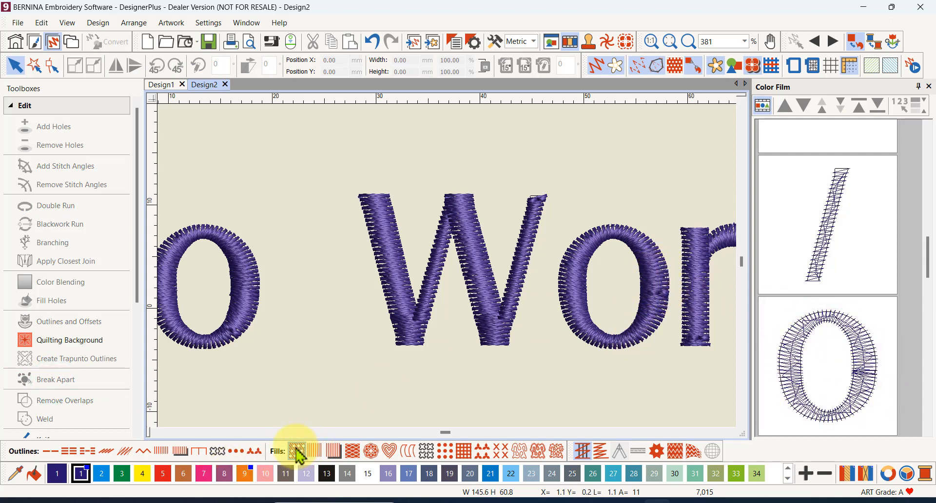
click(593, 332)
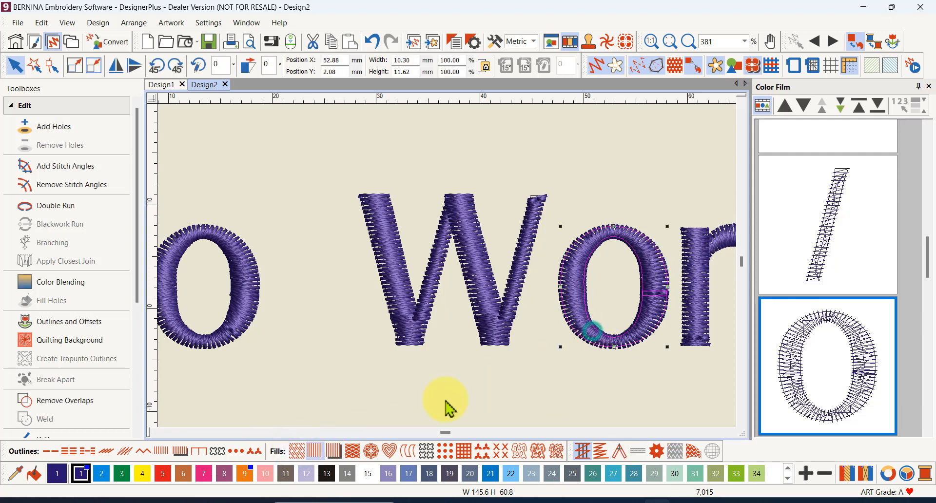
click(297, 450)
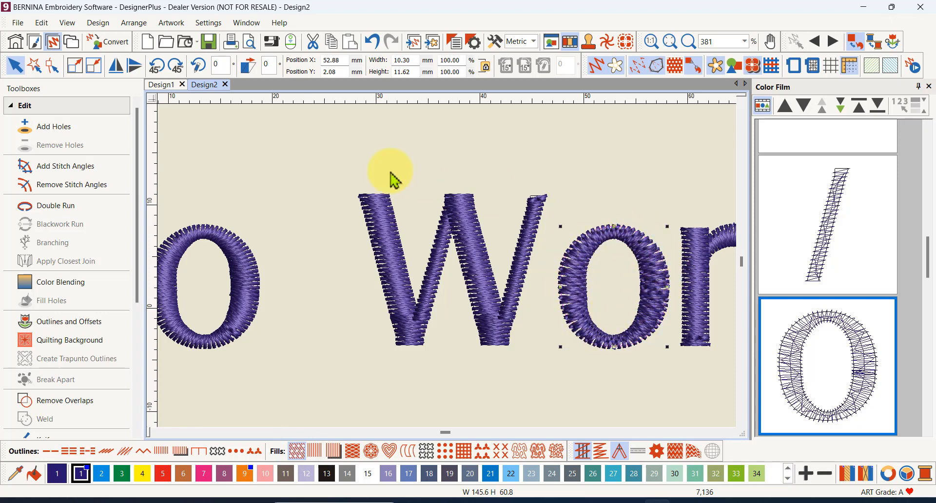
Remove the stitch angles from the o in "World" and reshape its remaining stitch angle line to horizontal
click(53, 190)
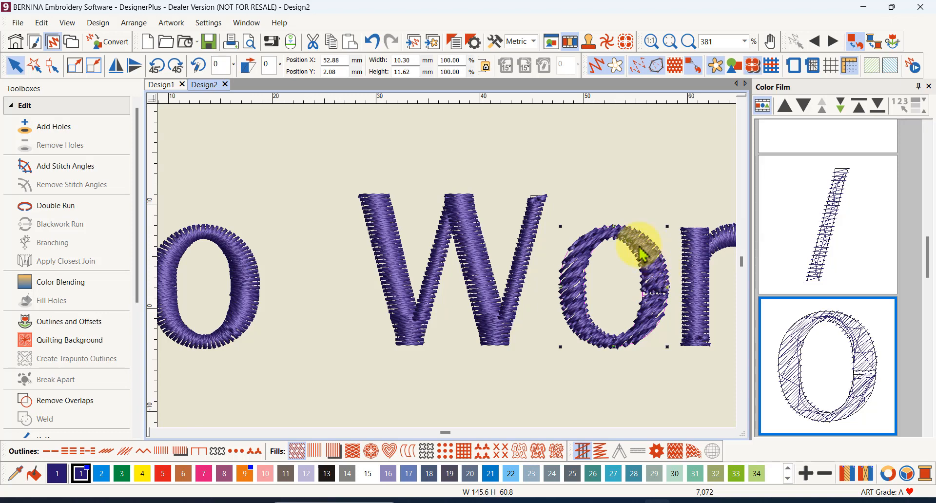
click(52, 66)
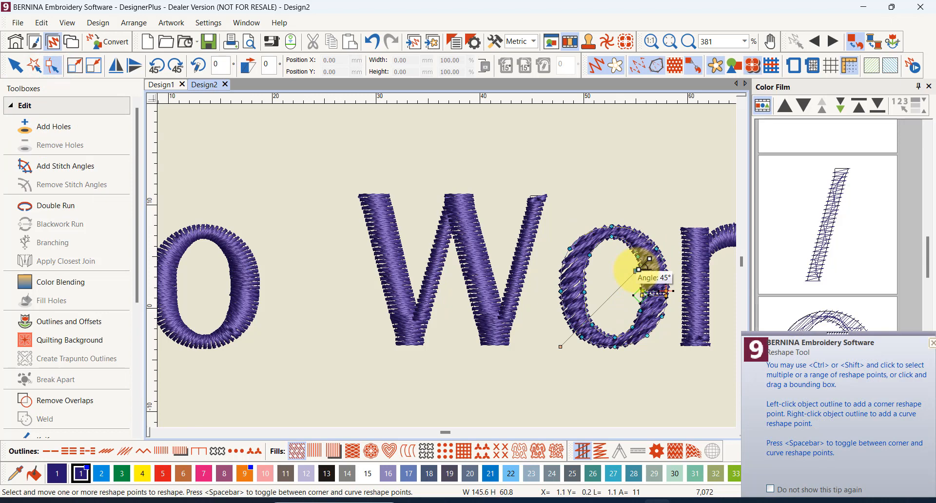
drag(638, 269, 663, 346)
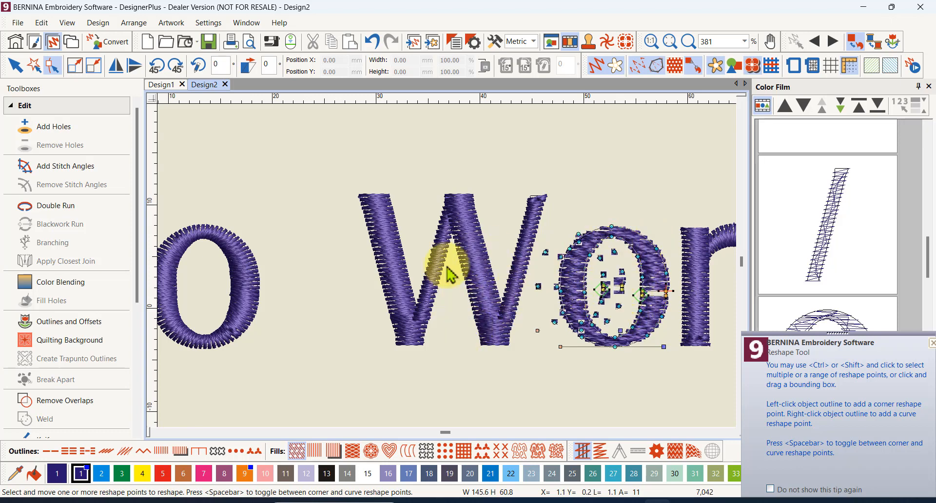
Break apart the word "Hope" into separate letters and select its H
scroll(443, 266, down, 3)
scroll(429, 293, down, 1)
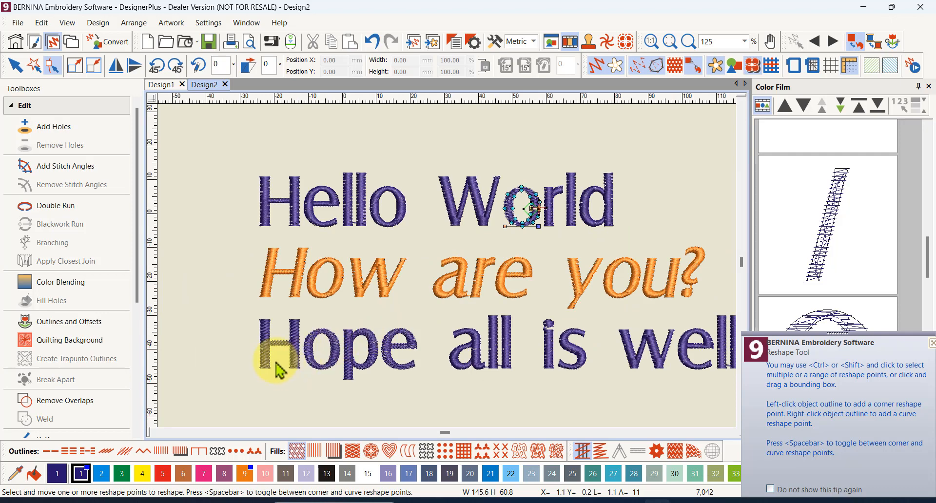
scroll(451, 275, up, 3)
scroll(475, 231, up, 1)
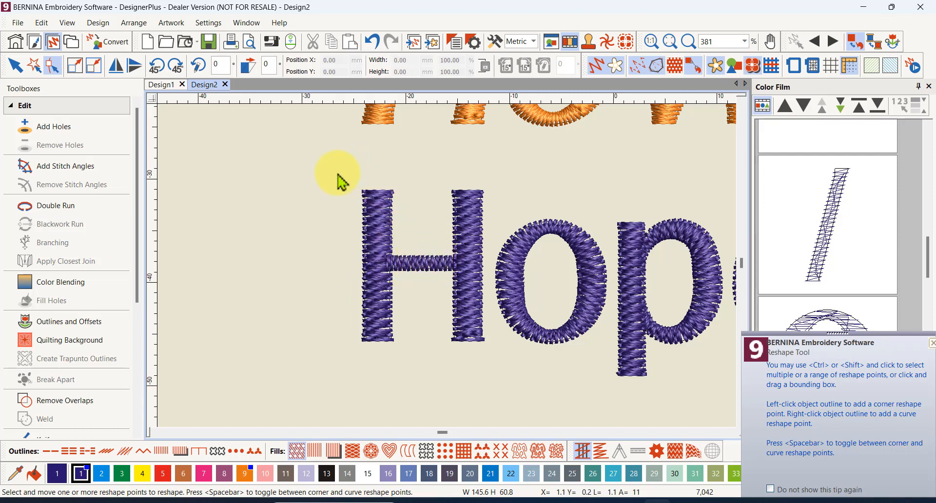
click(382, 212)
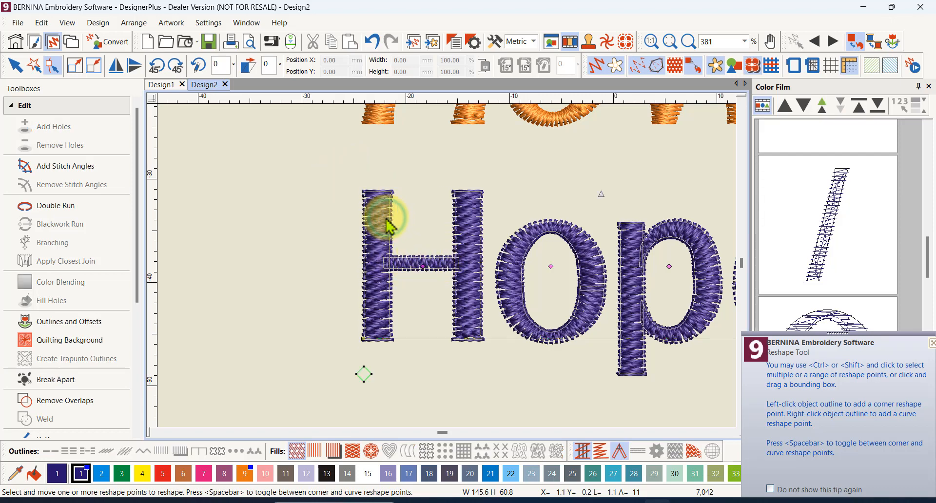
scroll(623, 283, down, 3)
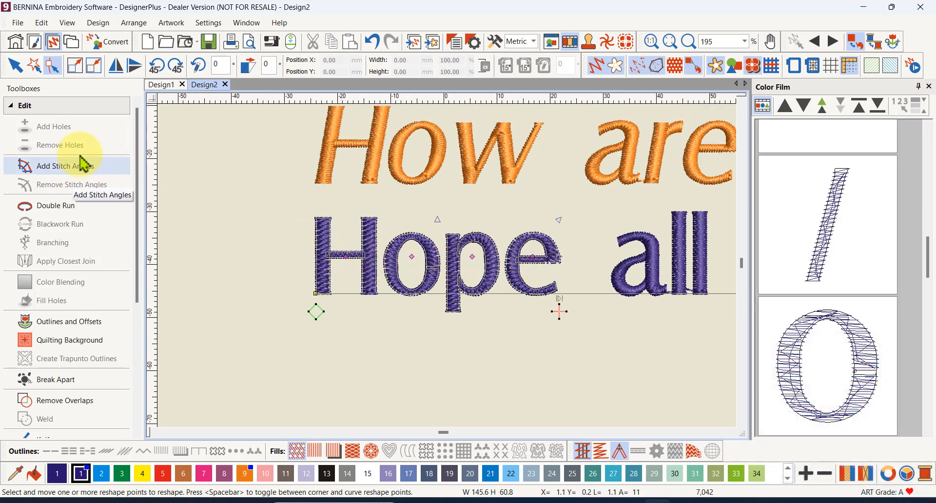
click(59, 378)
click(376, 242)
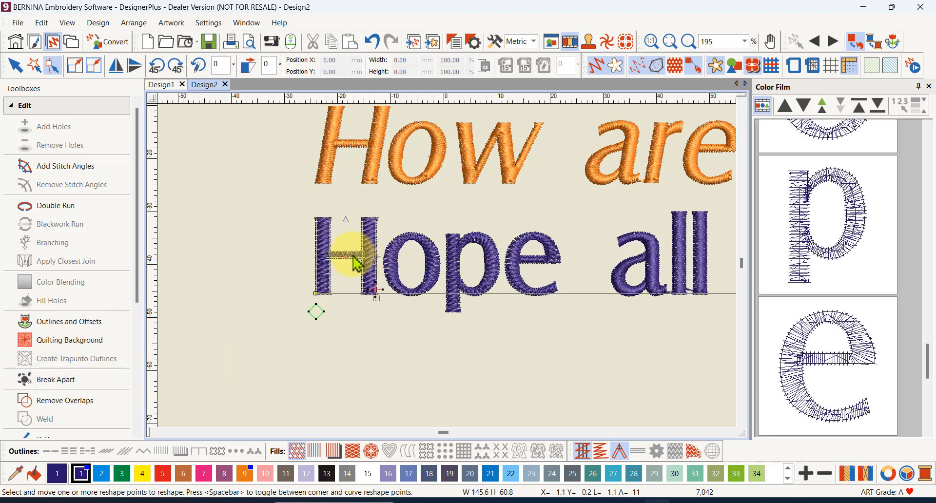
Enlarge the H of "Hope" proportionally to about 31 mm wide and 39 mm high
scroll(351, 254, up, 2)
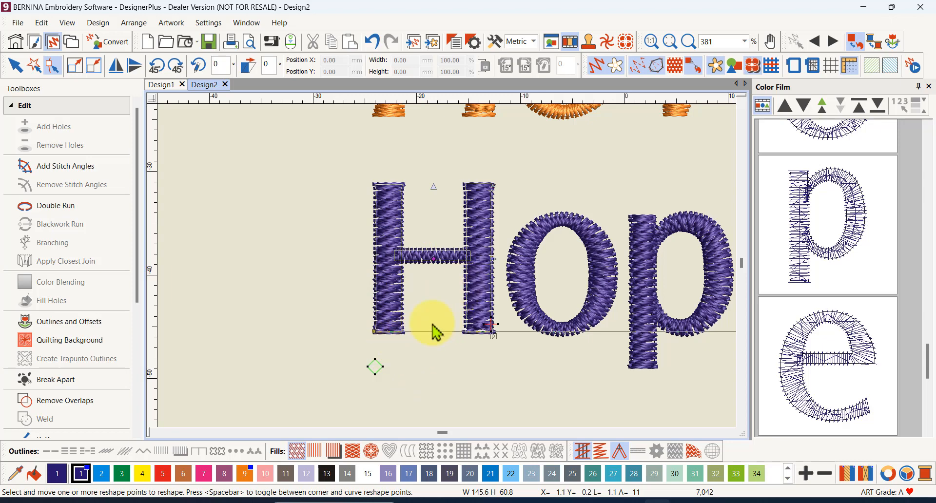
click(282, 320)
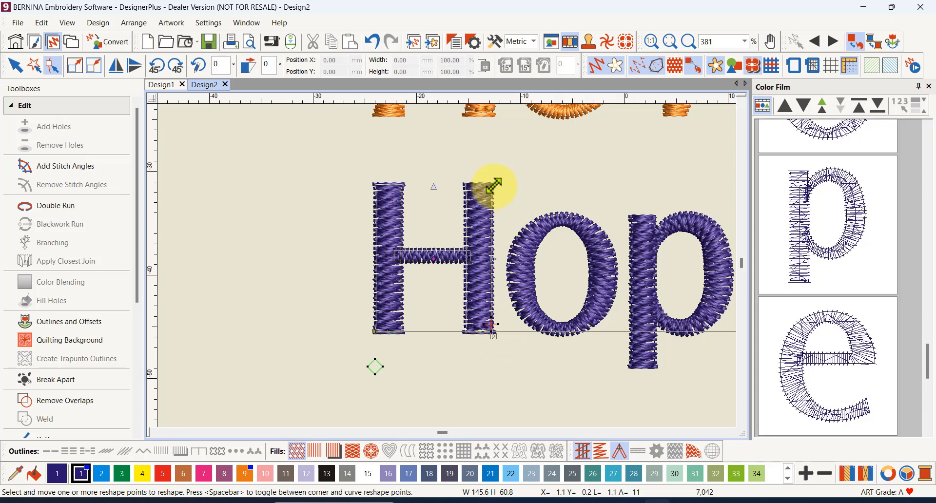
drag(494, 185, 549, 156)
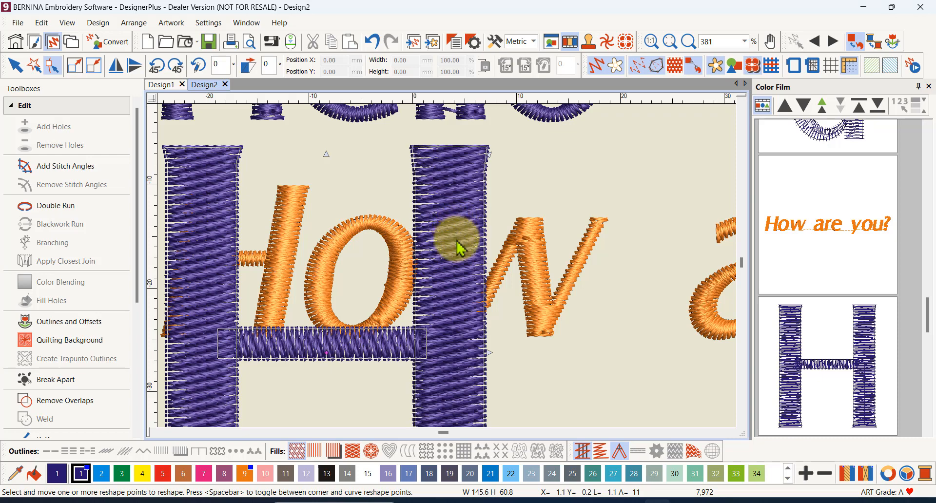
scroll(447, 268, down, 4)
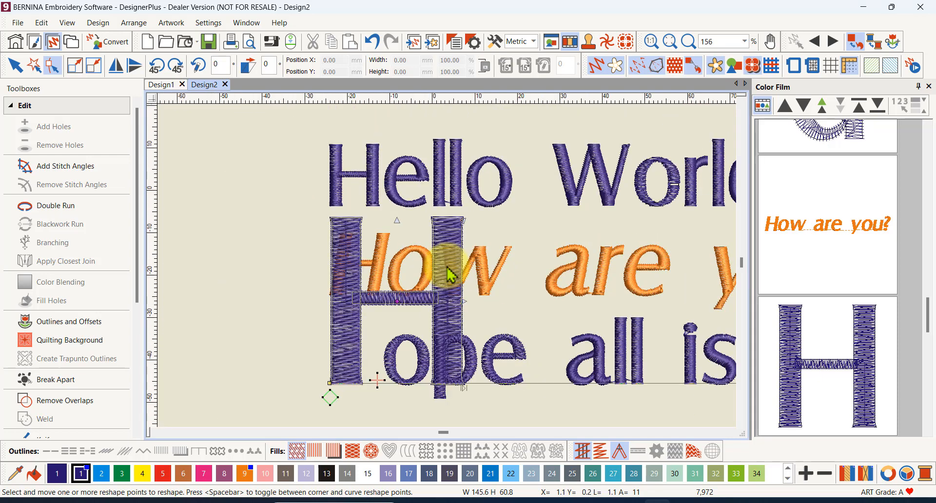
Move the enlarged H into the empty space left of the lettering and change its fill to Fancy fill
click(17, 73)
mouse_move(351, 267)
mouse_down()
mouse_move(205, 285)
mouse_move(359, 272)
mouse_up()
click(347, 356)
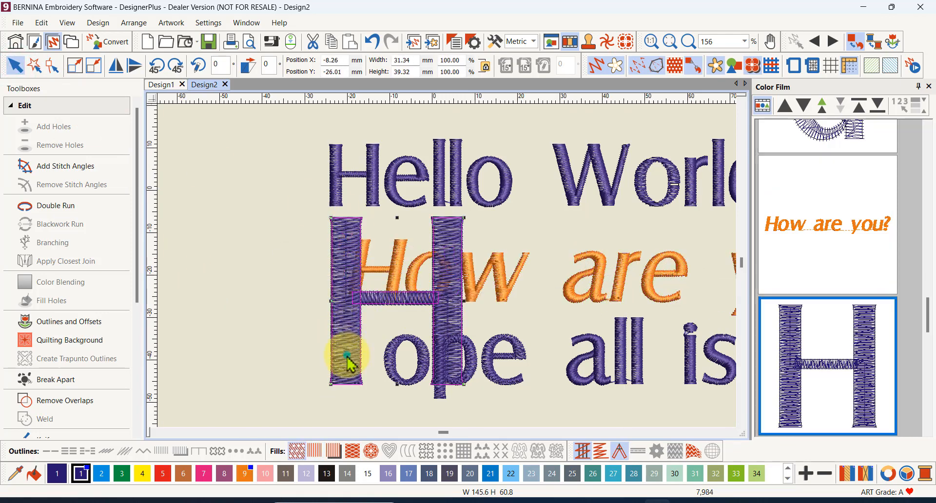
drag(347, 363, 188, 360)
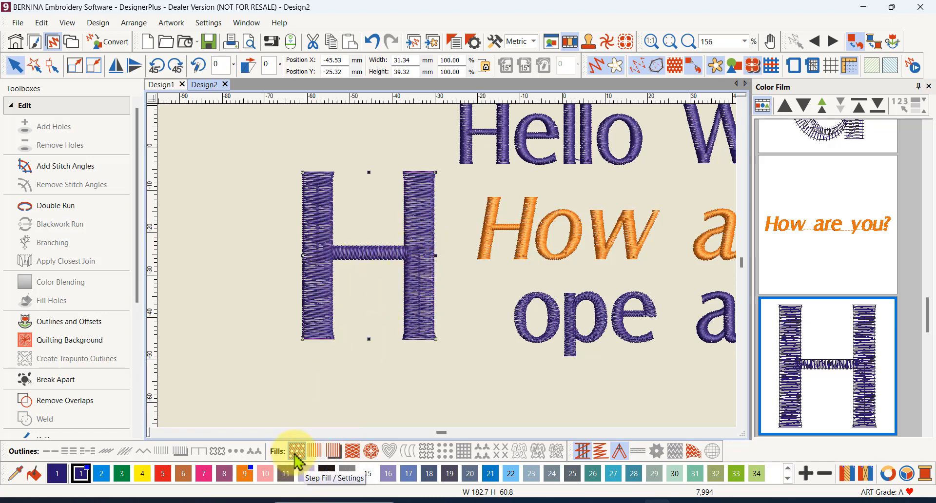
click(353, 451)
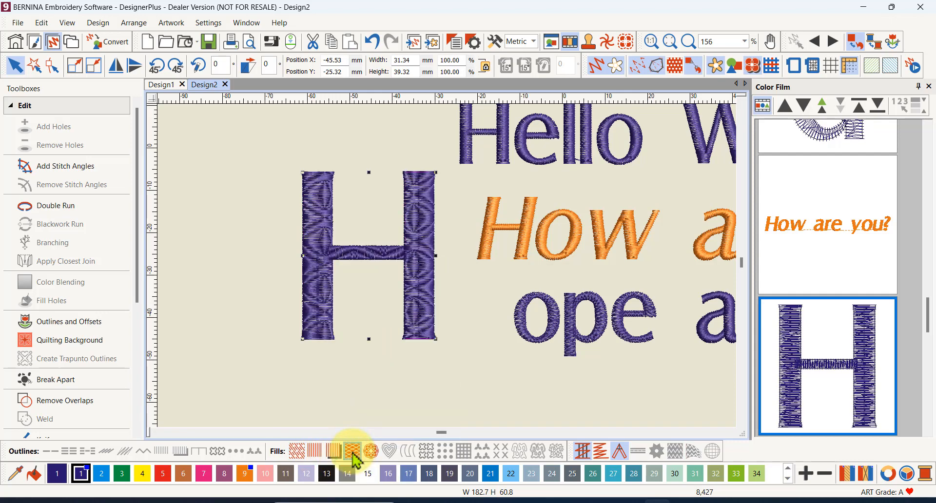
Enlarge the o of "Hope" to about 36 mm wide and 40 mm high, and move the H clear of it
click(535, 342)
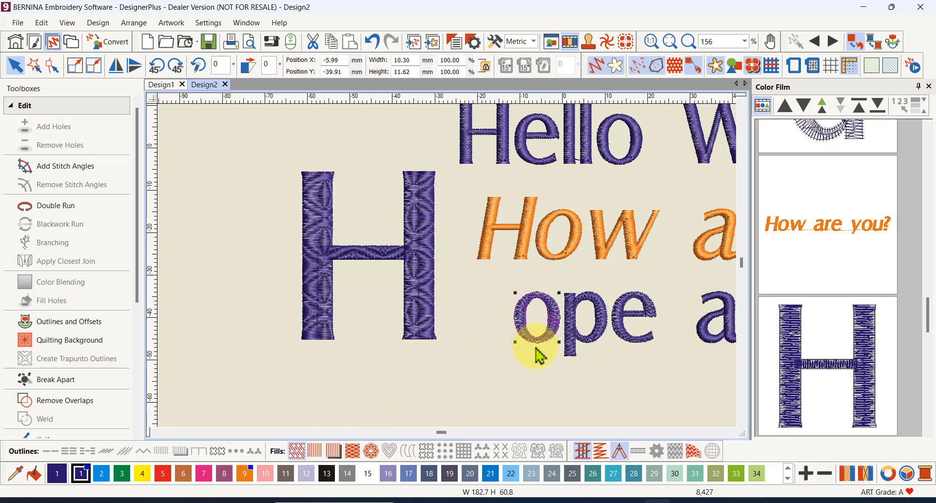
drag(516, 344, 400, 385)
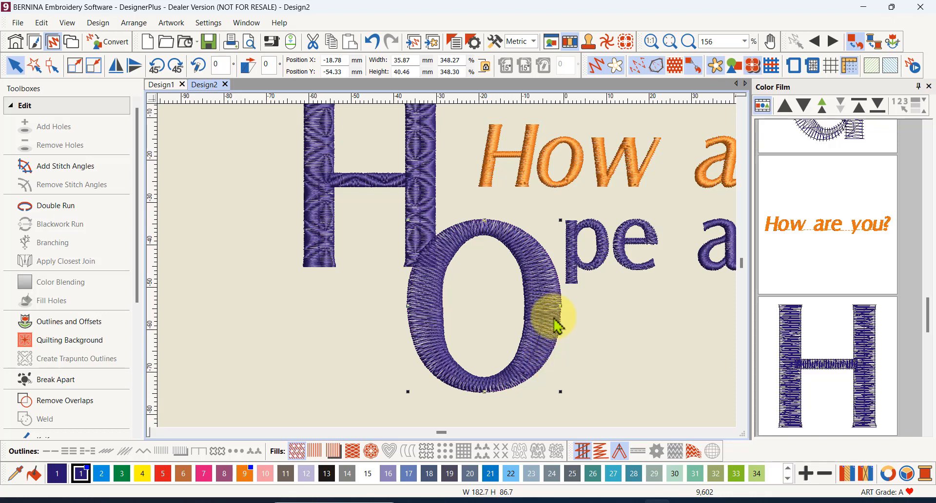
drag(418, 192, 313, 187)
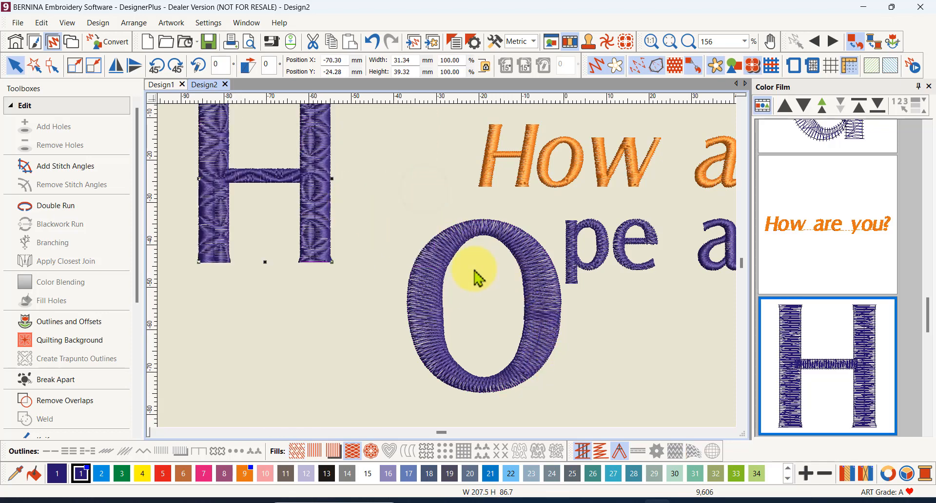
Try the sculptured Fancy fill on the enlarged o and switch it to the regular Fancy fill
click(428, 311)
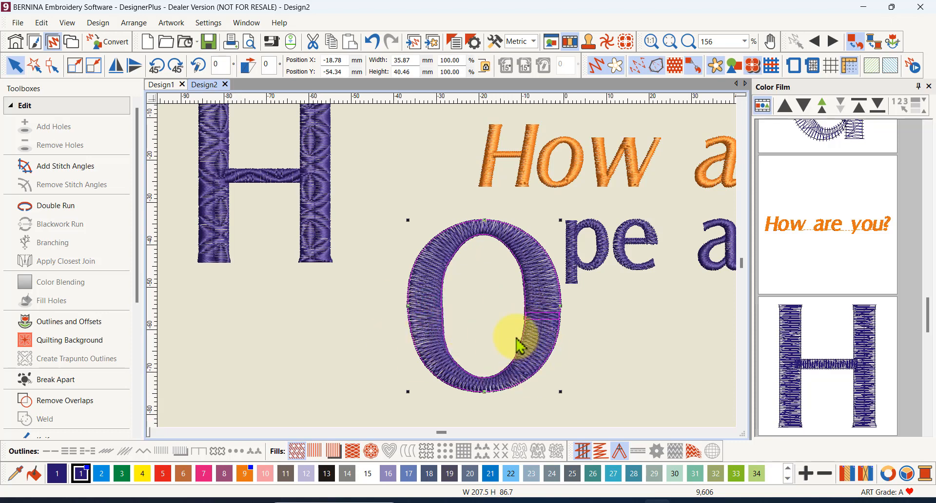
click(372, 453)
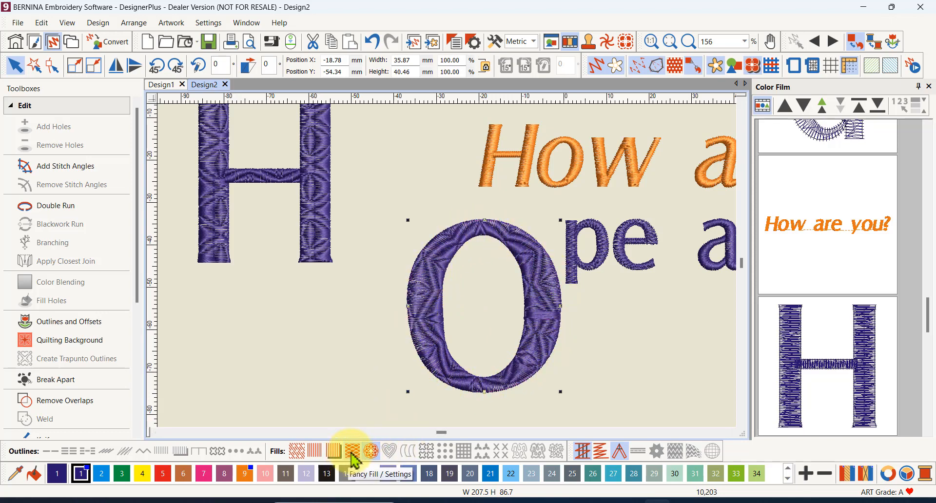
click(352, 452)
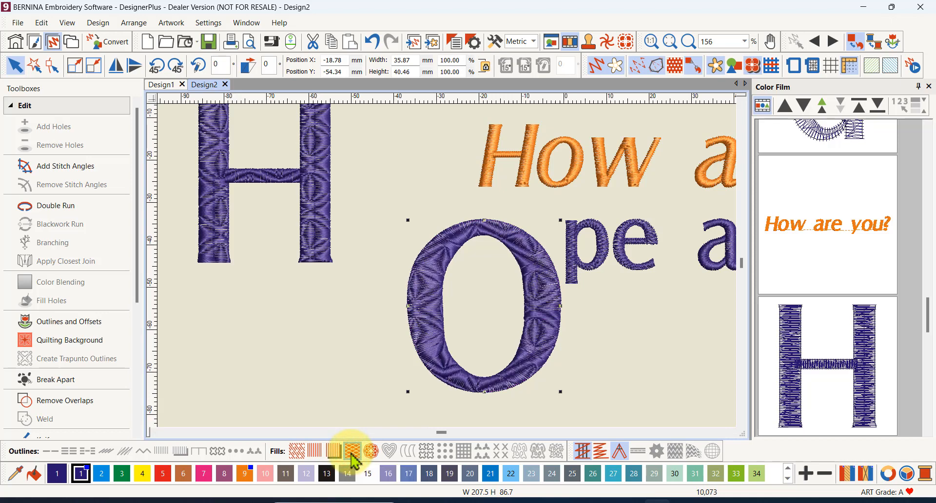
scroll(480, 318, up, 1)
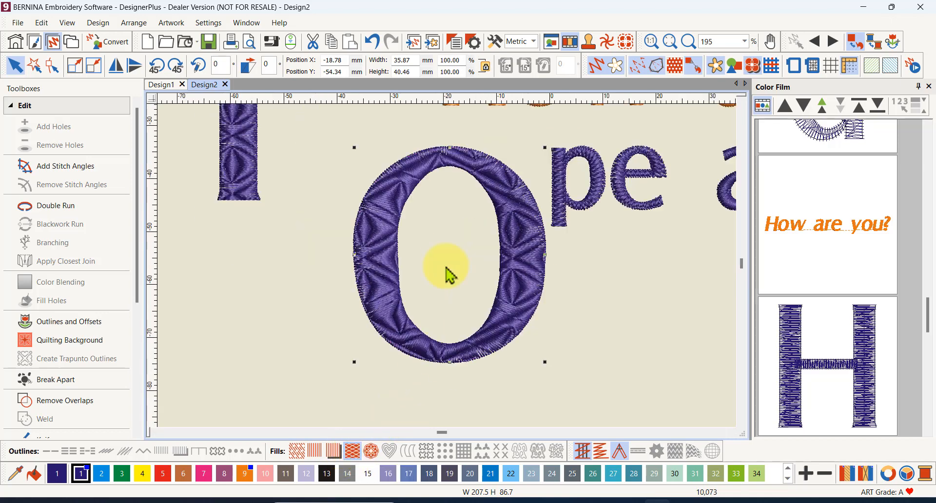
scroll(448, 276, up, 1)
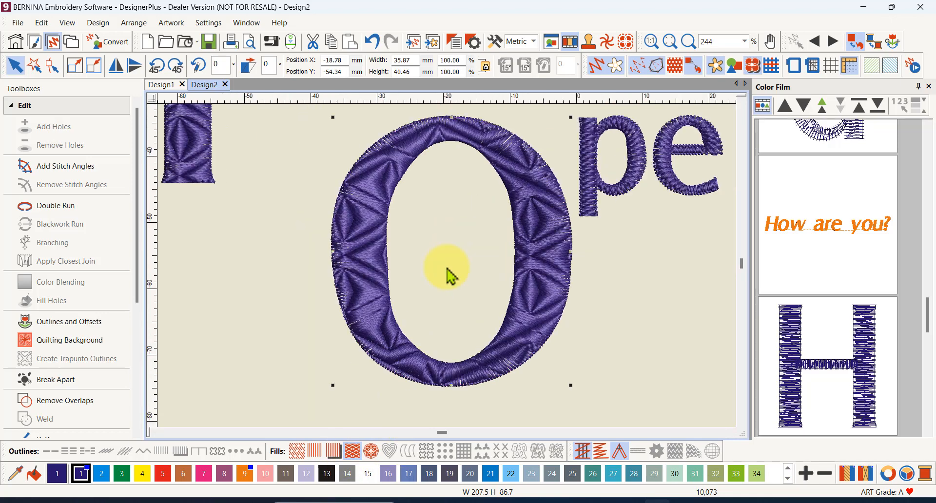
Set the Fancy fill pattern of the enlarged o to 088 Picasso (135) in its object properties
right_click(352, 453)
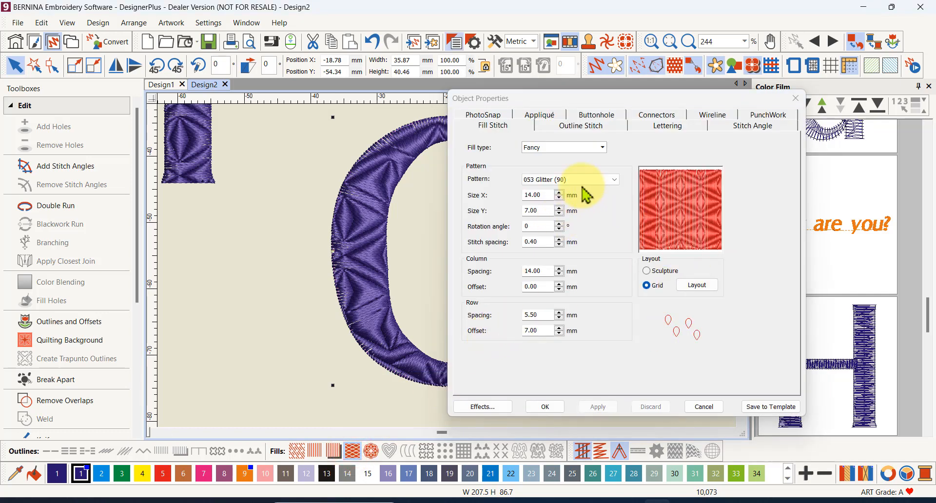
click(614, 180)
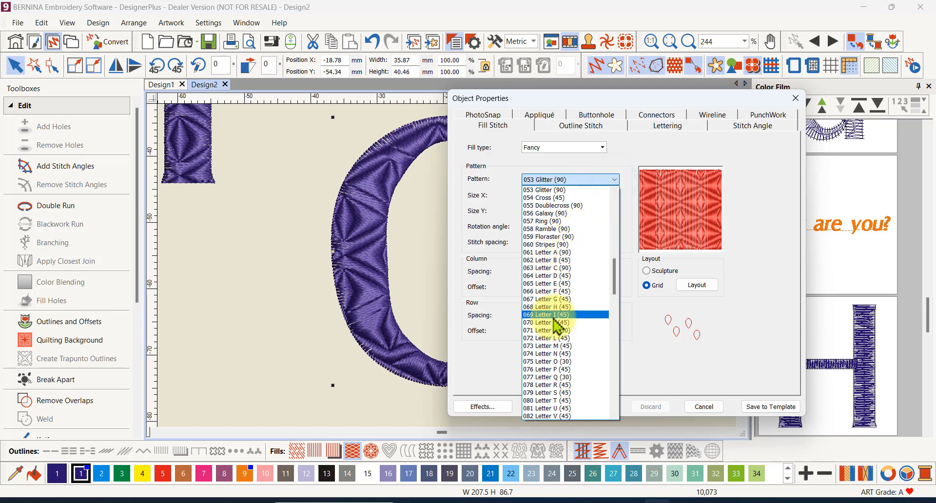
scroll(573, 325, down, 2)
scroll(572, 326, down, 6)
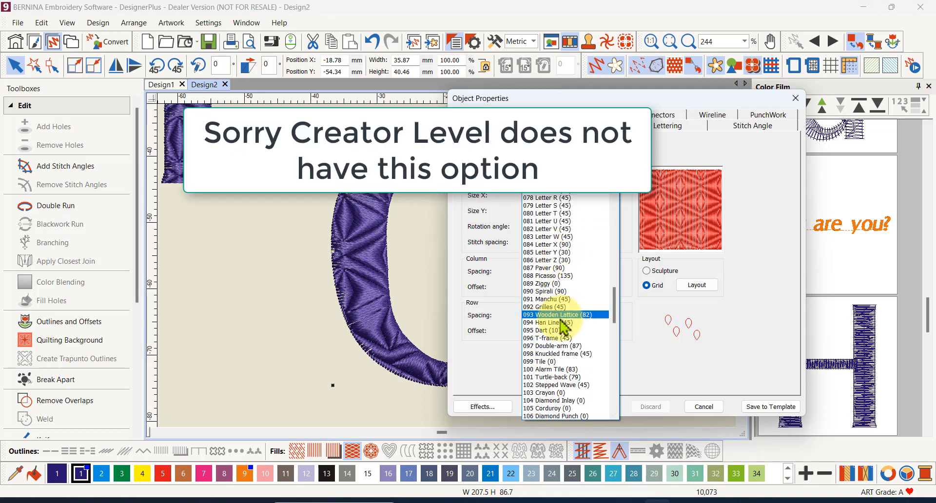
click(549, 276)
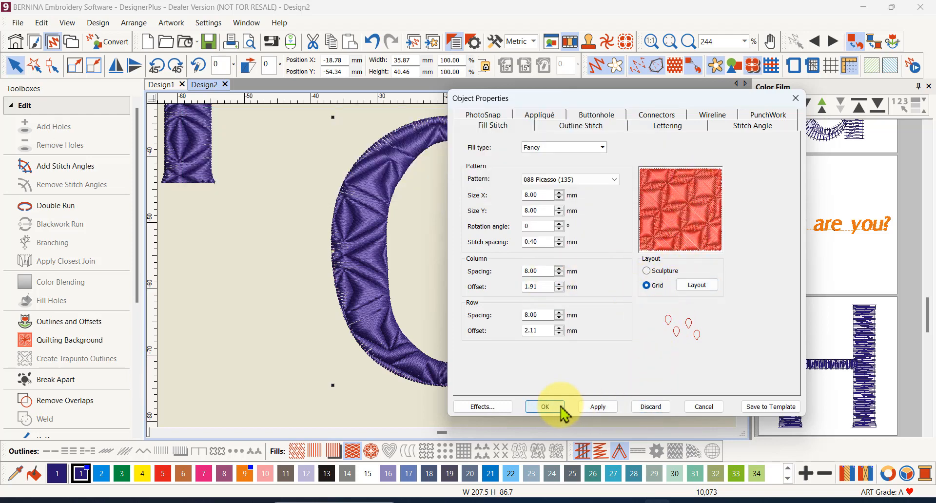
click(591, 409)
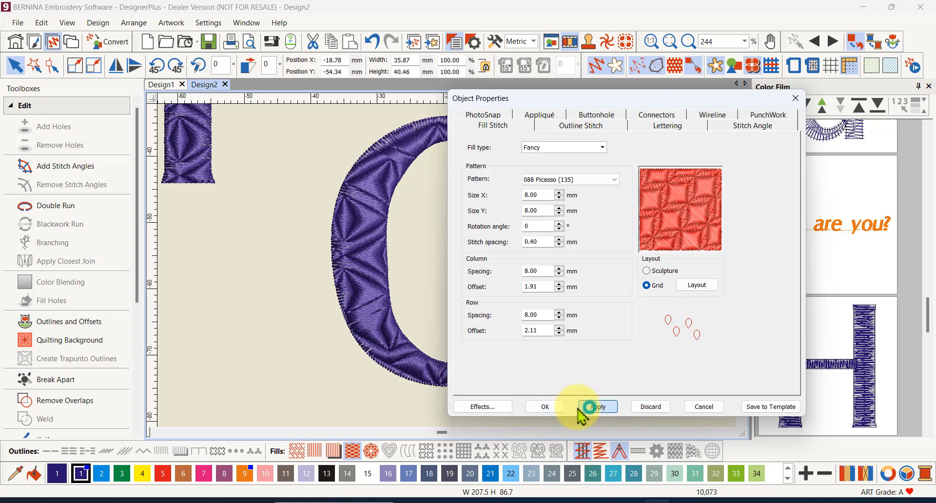
click(546, 407)
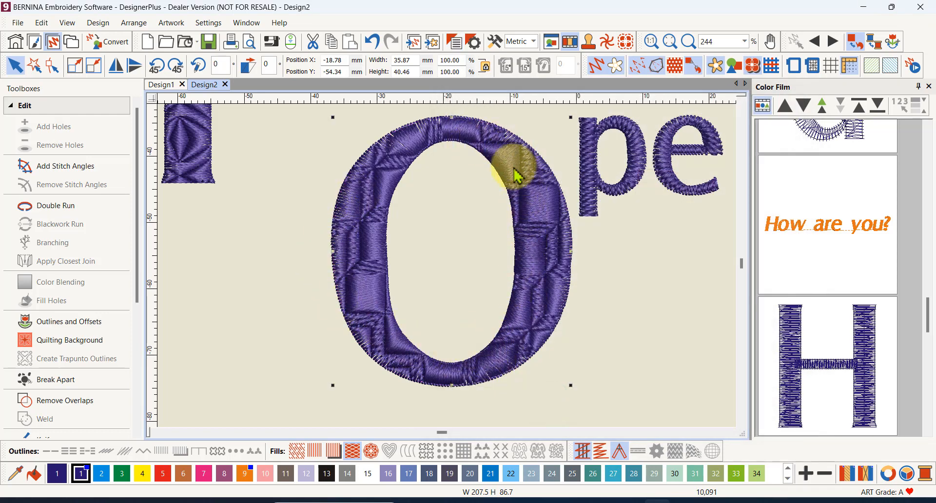
Apply the sculptured Fancy fill to the enlarged o and set its pattern to 090 Spirali (90) with the Grid layout
click(370, 451)
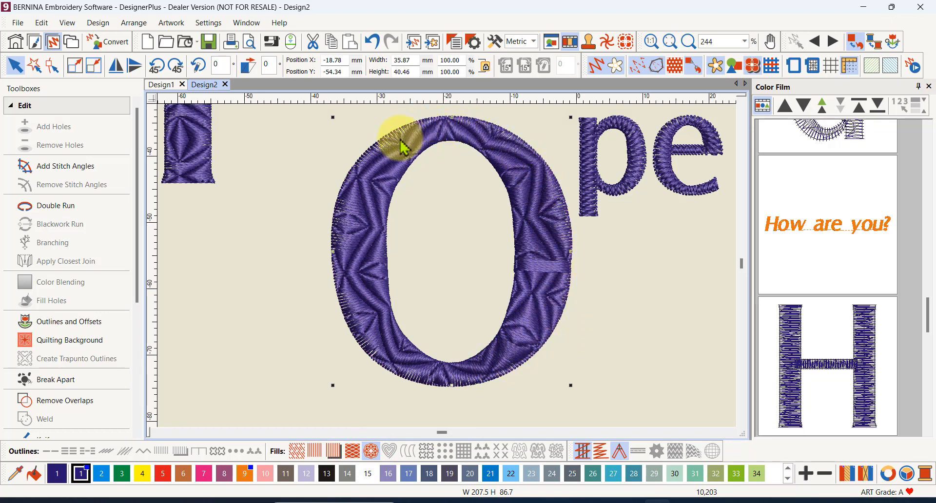
right_click(532, 208)
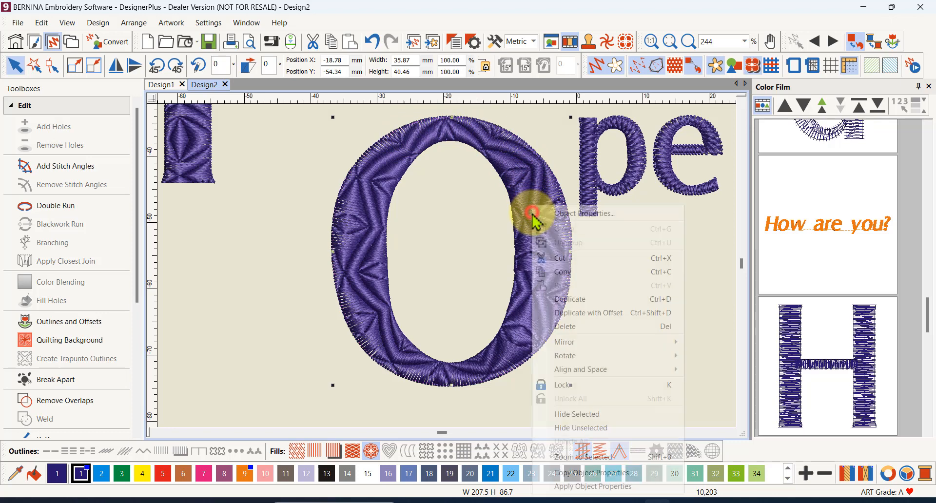
click(581, 215)
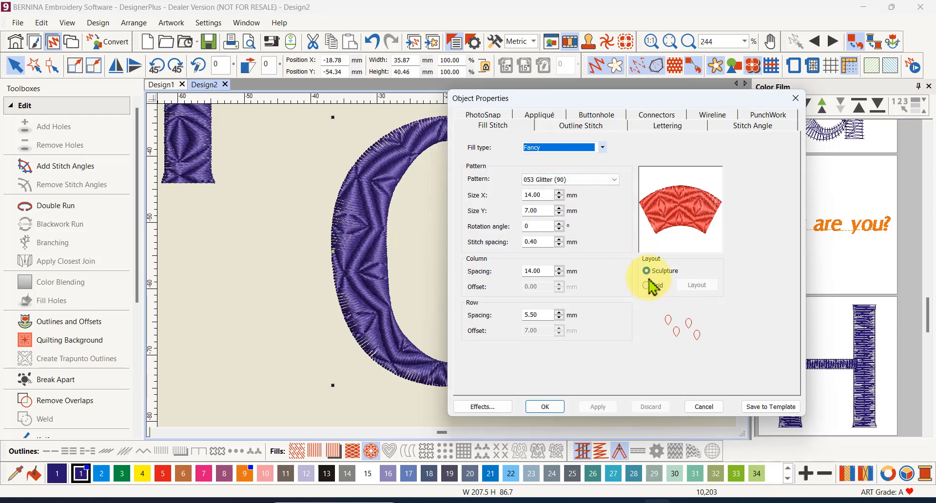
click(615, 181)
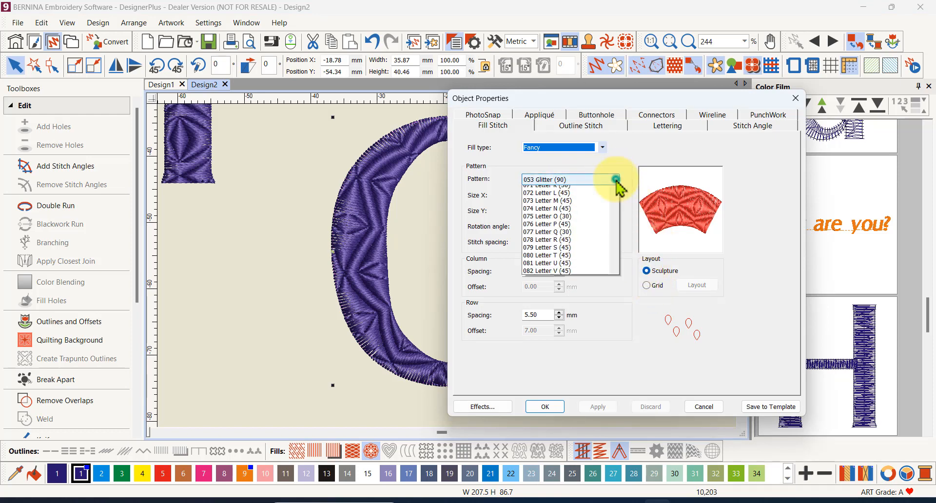
scroll(573, 294, down, 6)
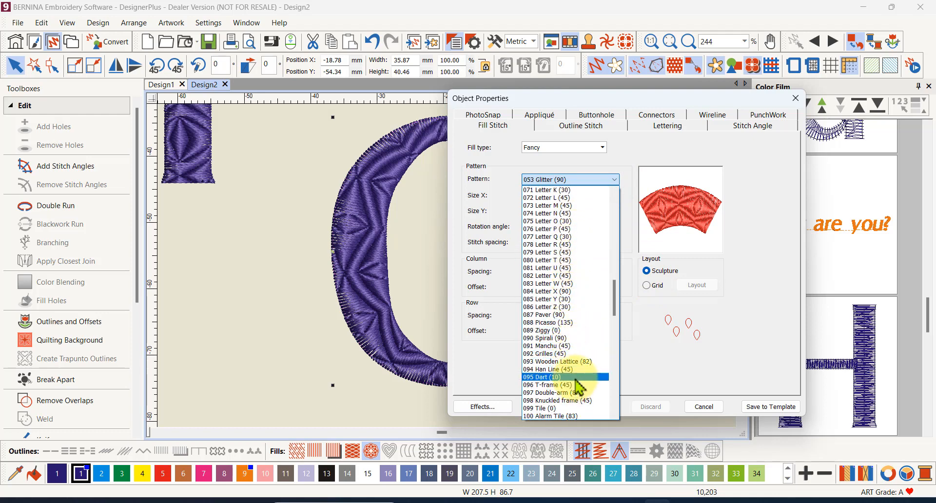
click(574, 339)
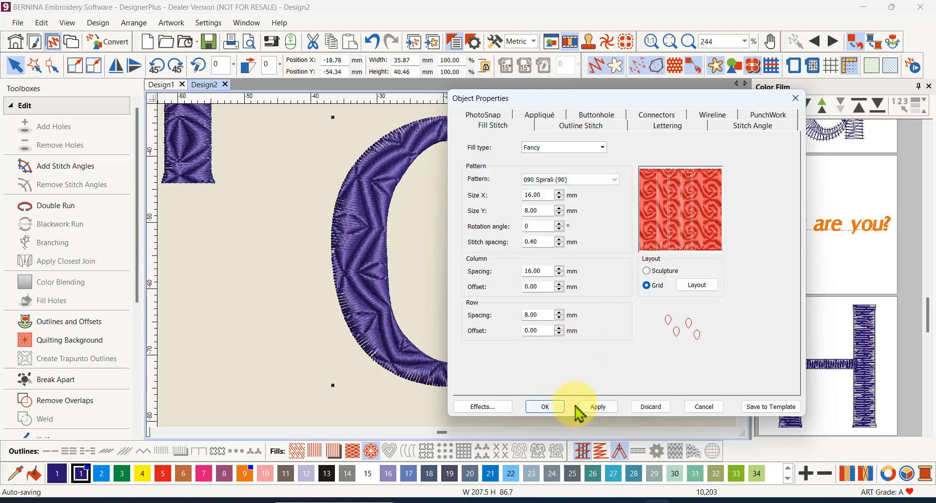
click(545, 406)
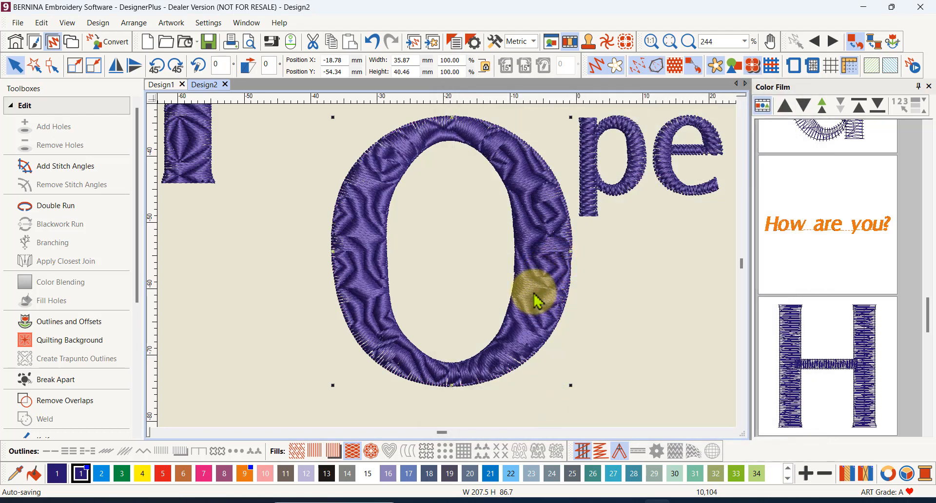
Give the enlarged o a Fancy fill with pattern 090 Spirali (90) and the Sculpture layout
right_click(370, 451)
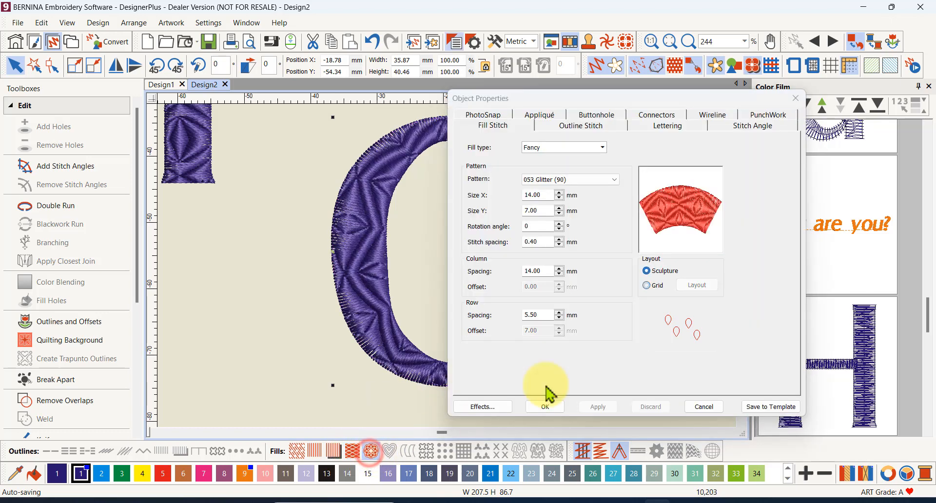
click(614, 181)
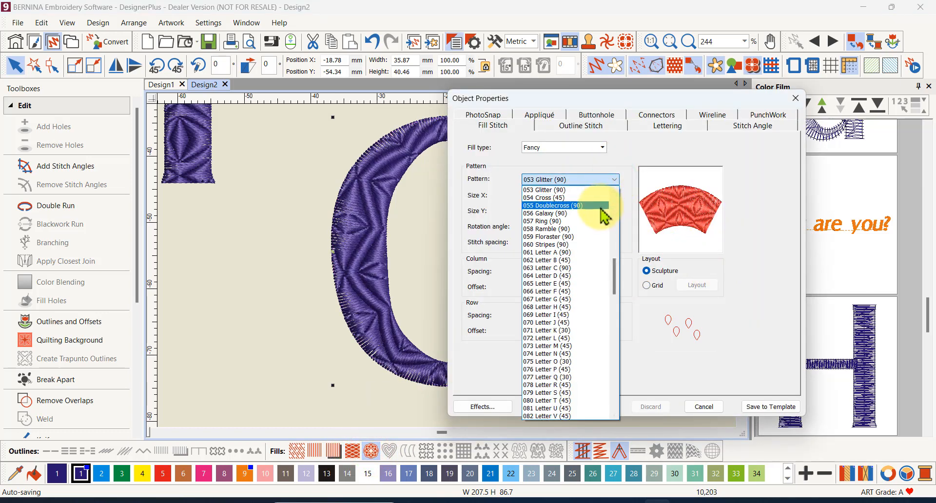
scroll(590, 312, down, 2)
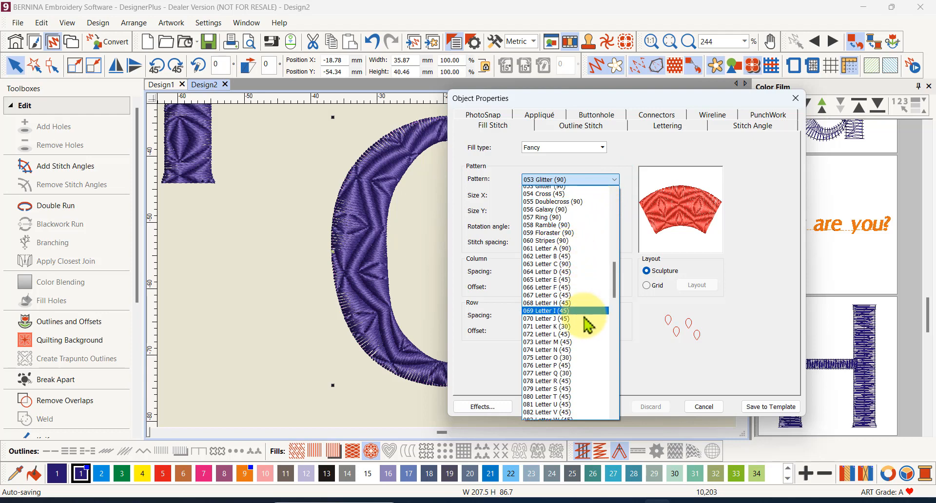
scroll(587, 324, down, 3)
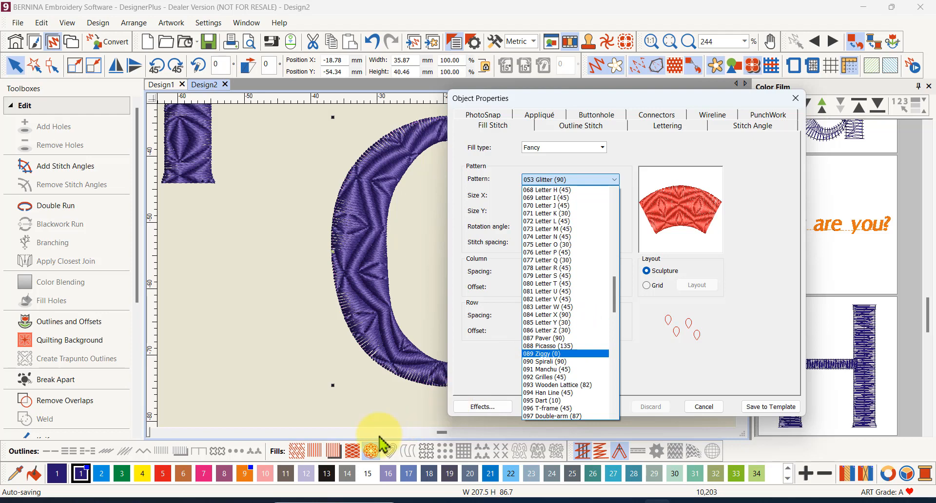
click(565, 361)
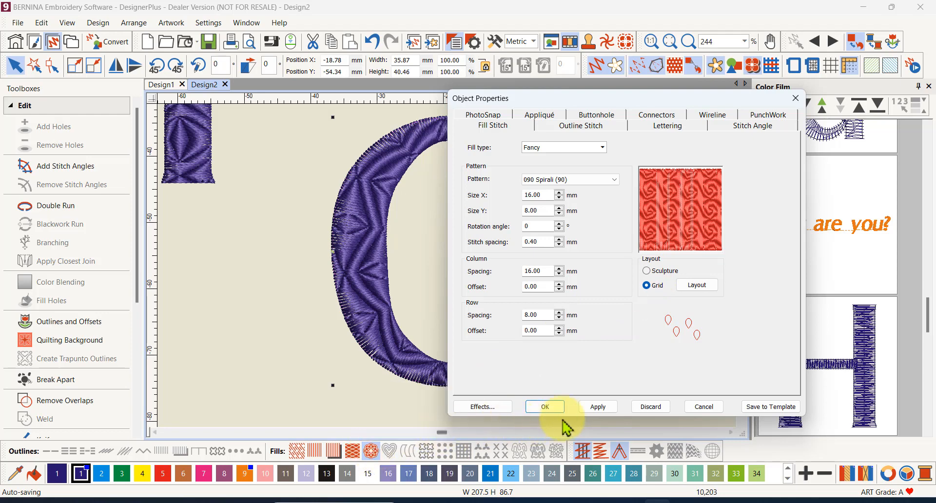
click(647, 271)
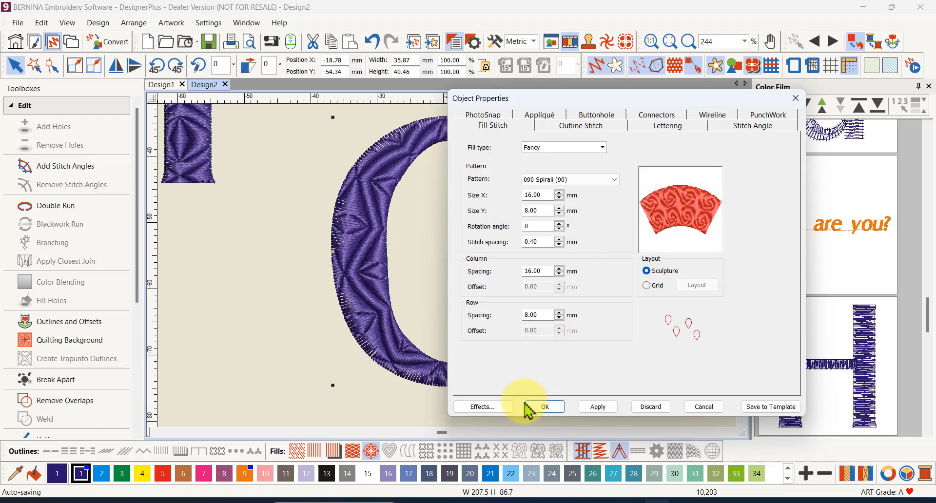
click(544, 407)
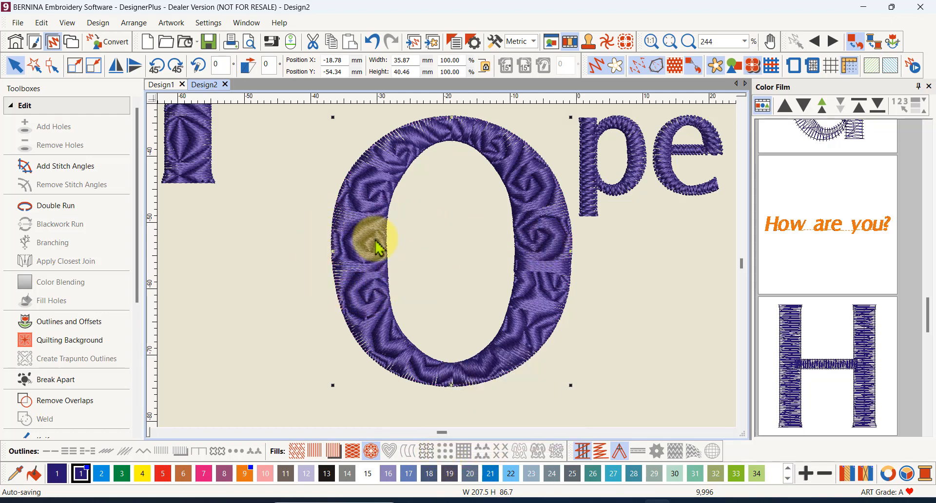
Move the letter p out of the word into the empty area below the text and enlarge it to about 21.5 × 32.7 mm
scroll(345, 239, down, 1)
scroll(569, 299, up, 1)
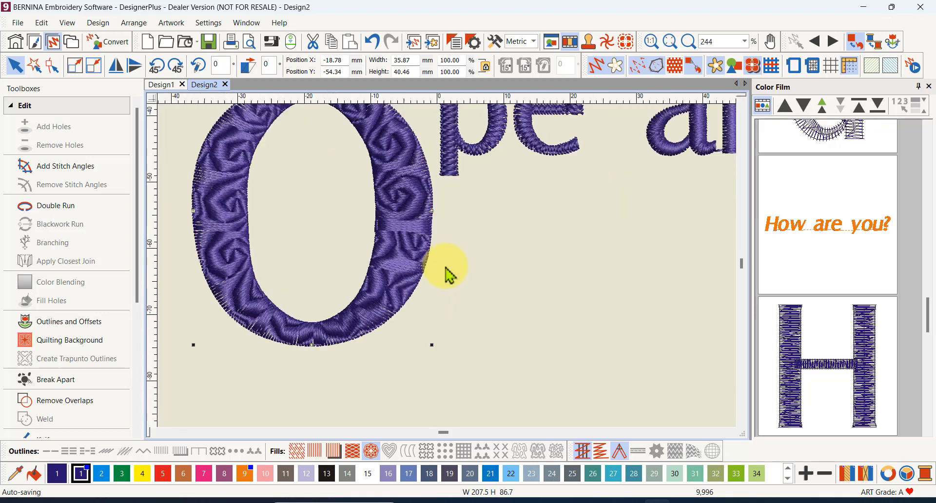
scroll(449, 271, down, 1)
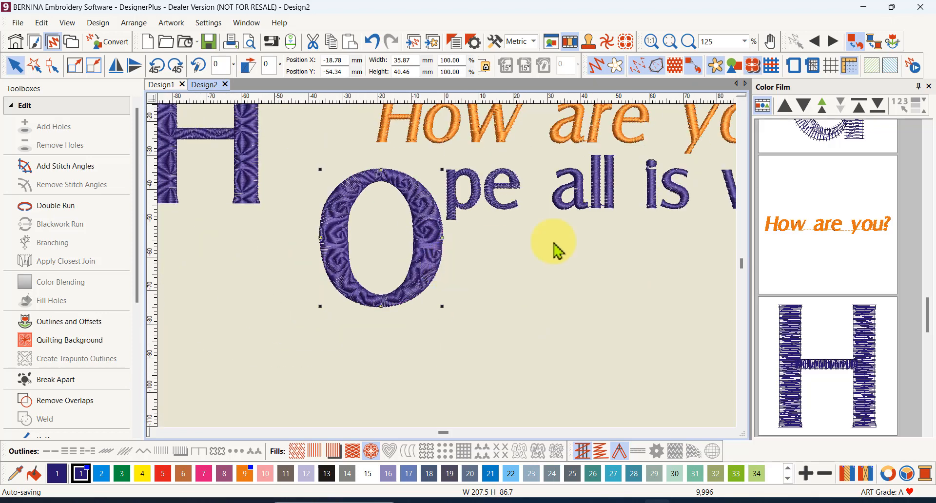
click(470, 213)
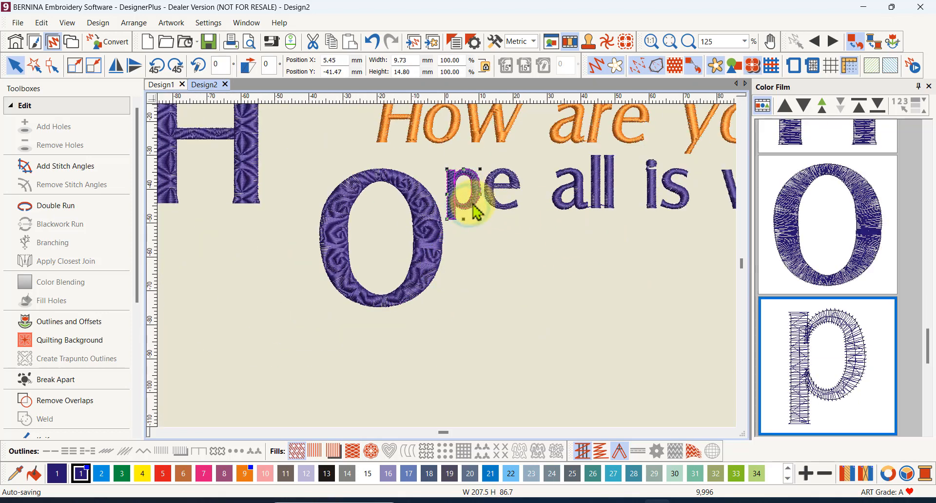
drag(475, 210, 581, 350)
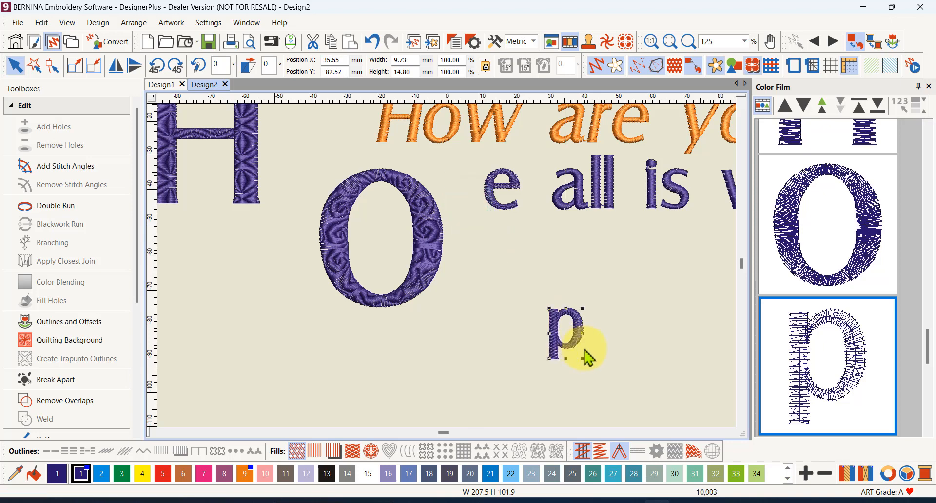
scroll(446, 267, up, 5)
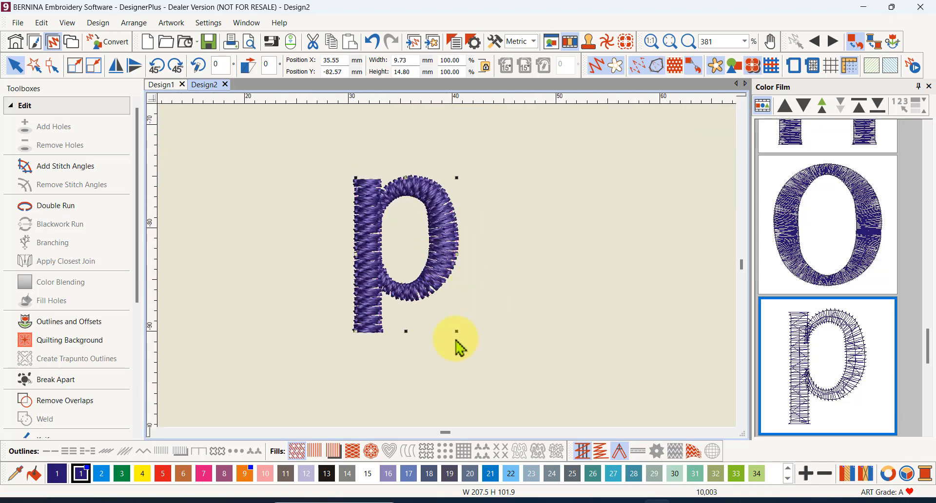
drag(456, 332, 582, 409)
Break the enlarged p apart into its separate stem and bowl objects
click(597, 307)
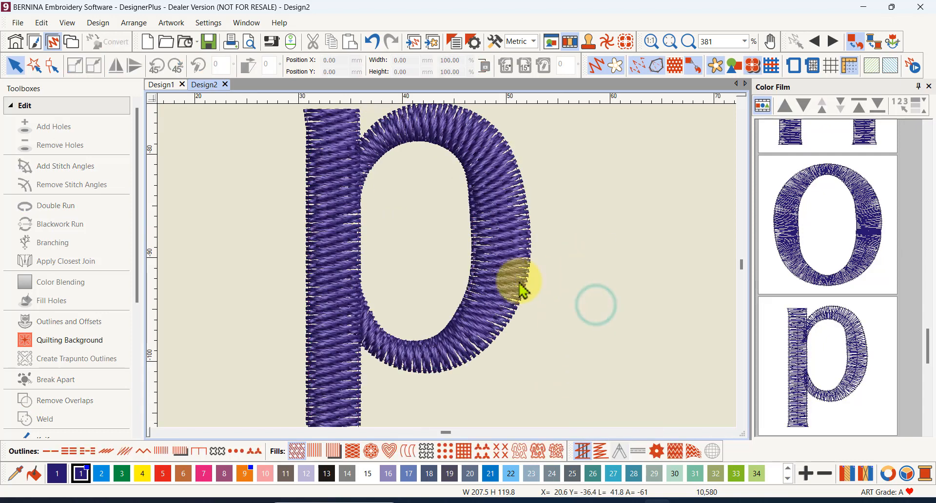
click(502, 284)
scroll(453, 285, down, 1)
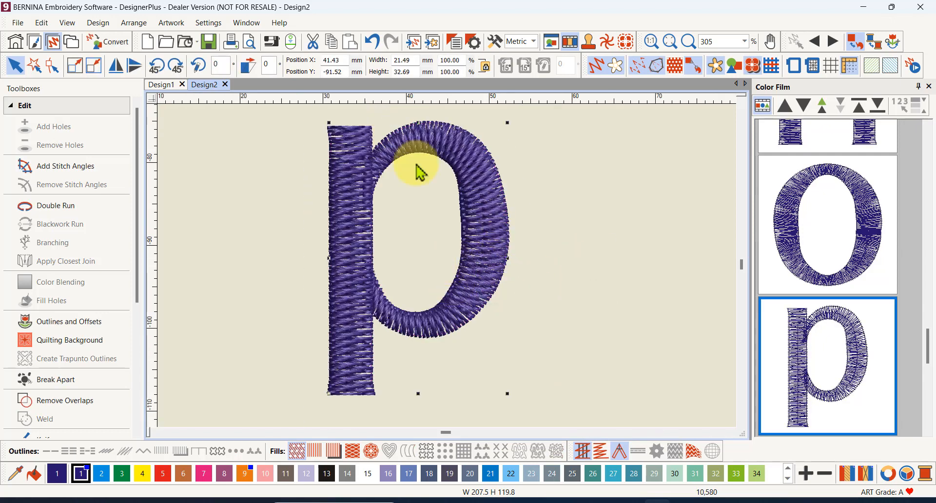
click(55, 380)
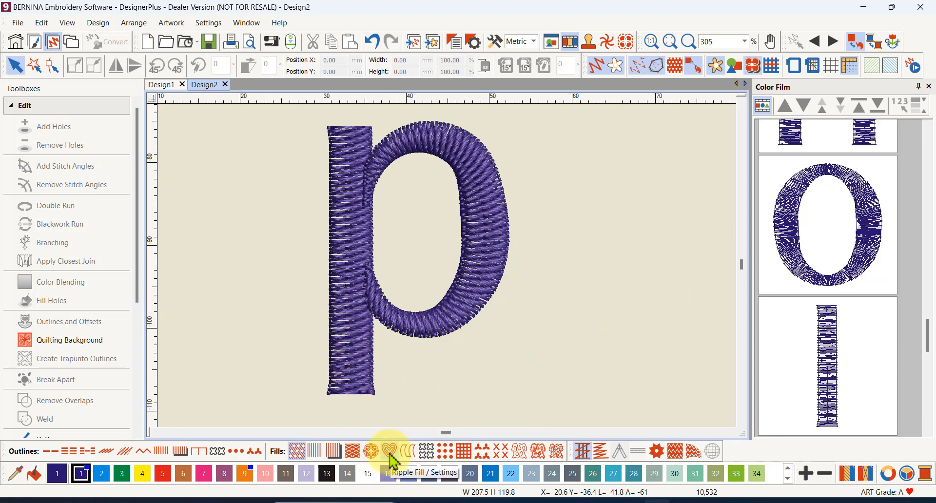
Apply the Blackwork fill to the stem and the bowl of the enlarged p
click(428, 453)
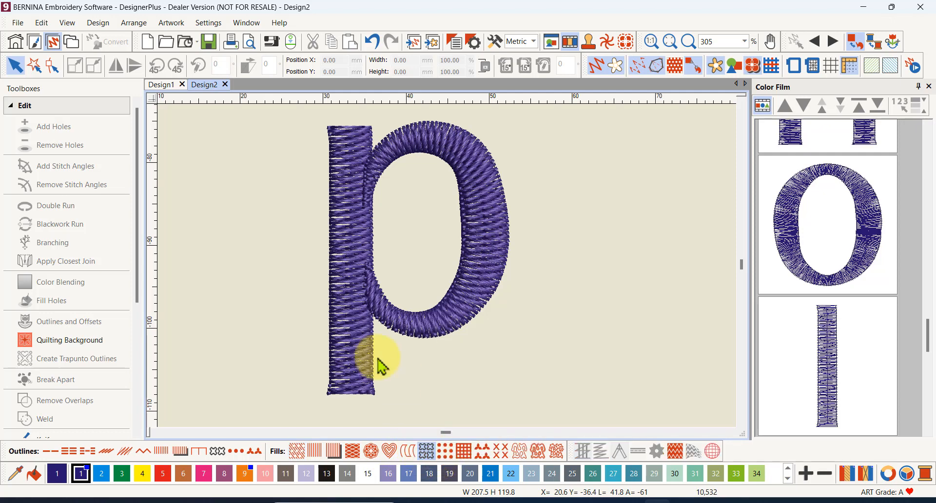
click(352, 370)
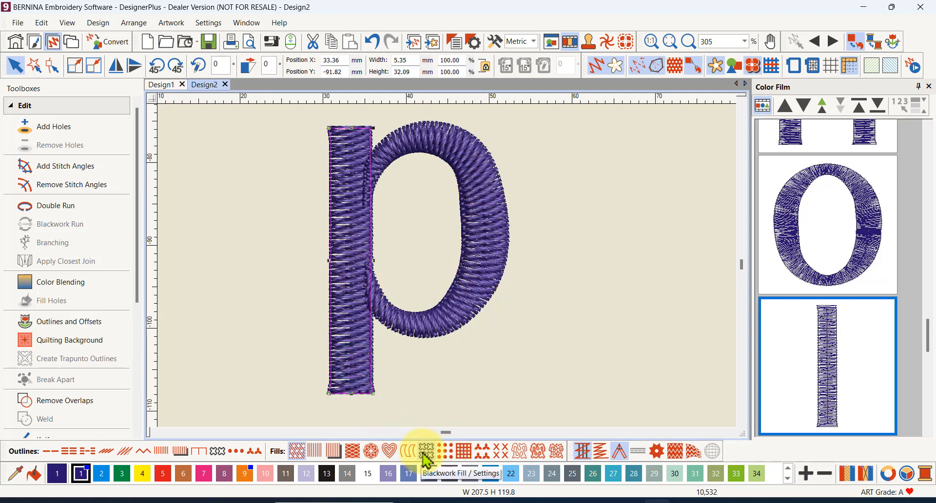
click(425, 454)
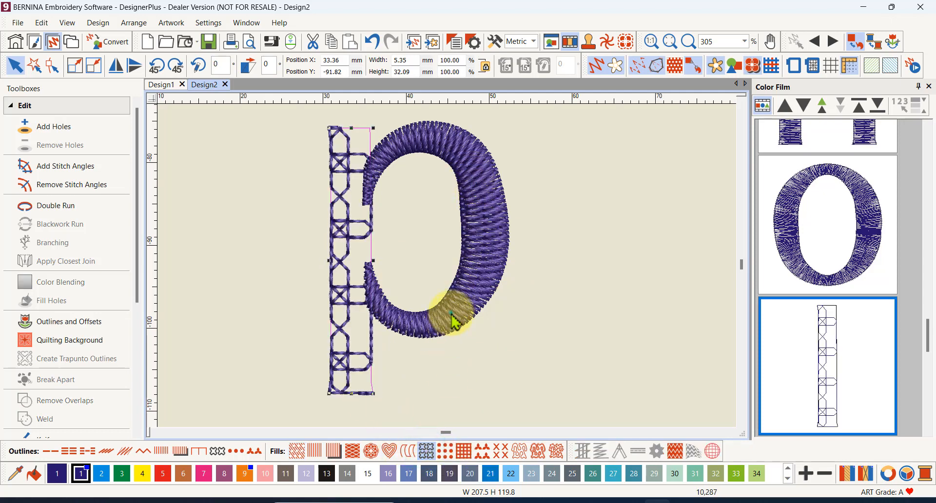
click(452, 322)
click(425, 453)
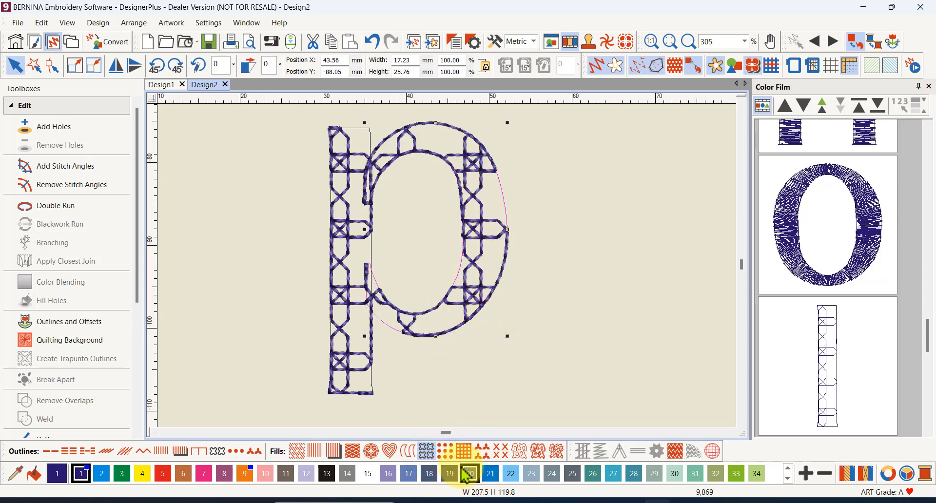
Try the Lacework and Pattern fills on the bowl of the p and give it the Candlewicking fill
click(464, 452)
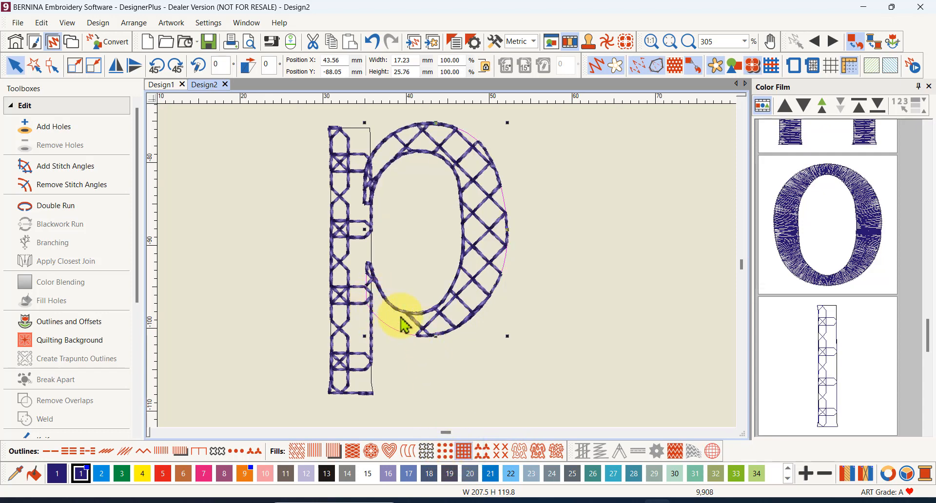
click(482, 452)
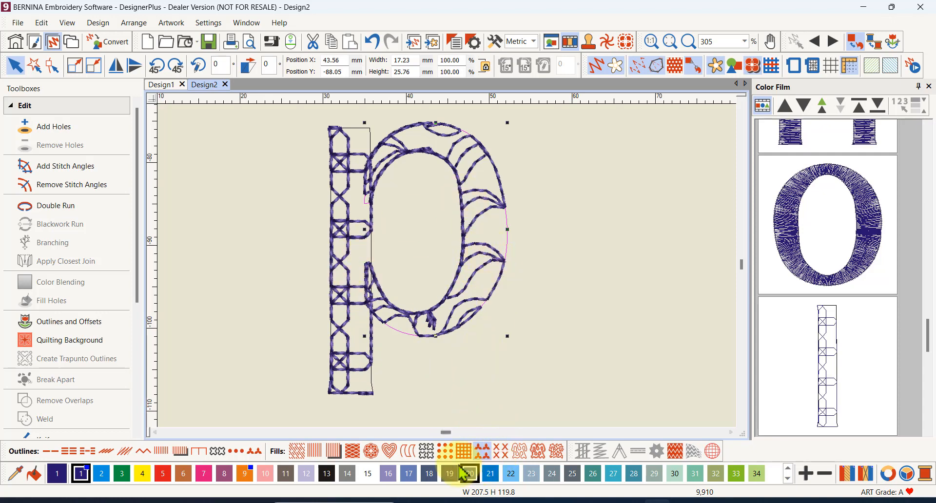
click(445, 452)
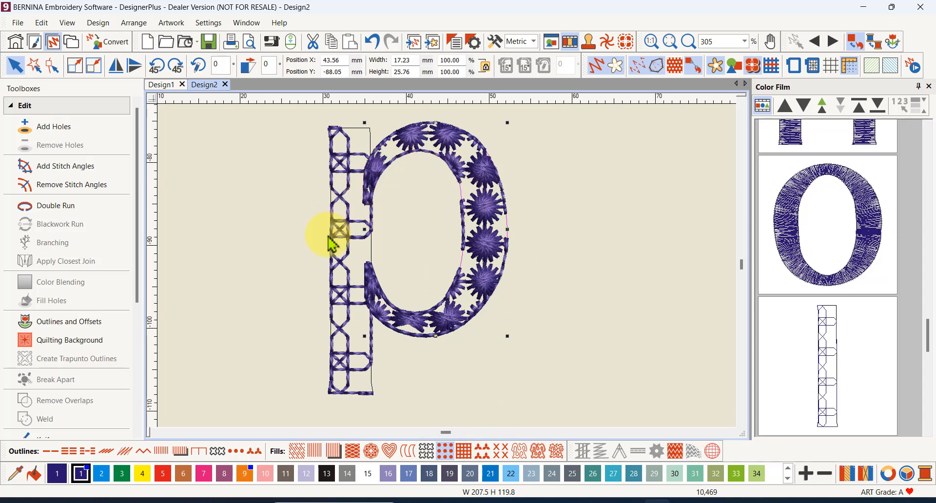
Weld the stem and bowl of the p into one object
scroll(447, 267, down, 3)
scroll(462, 269, down, 2)
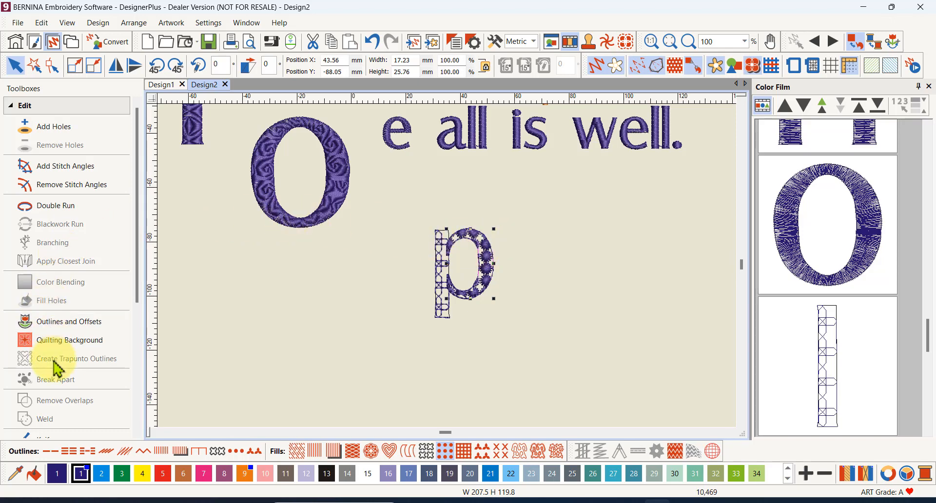
scroll(56, 365, down, 1)
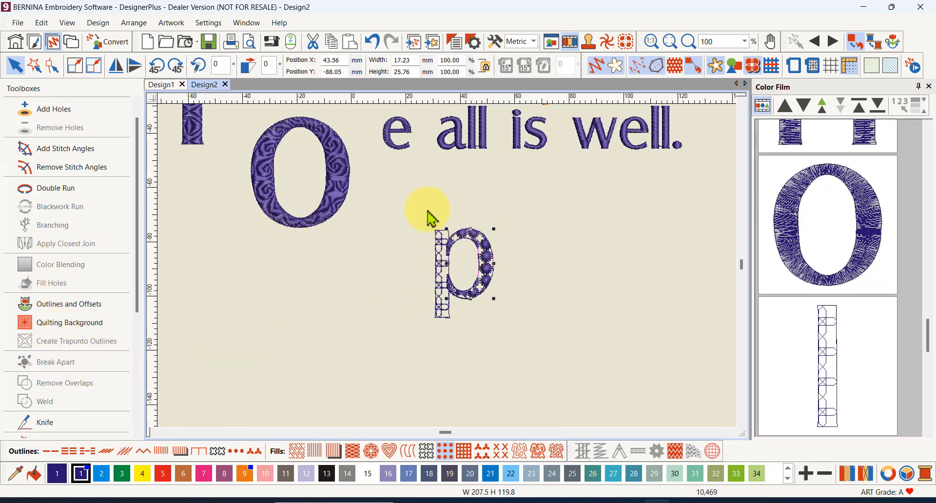
drag(410, 203, 528, 346)
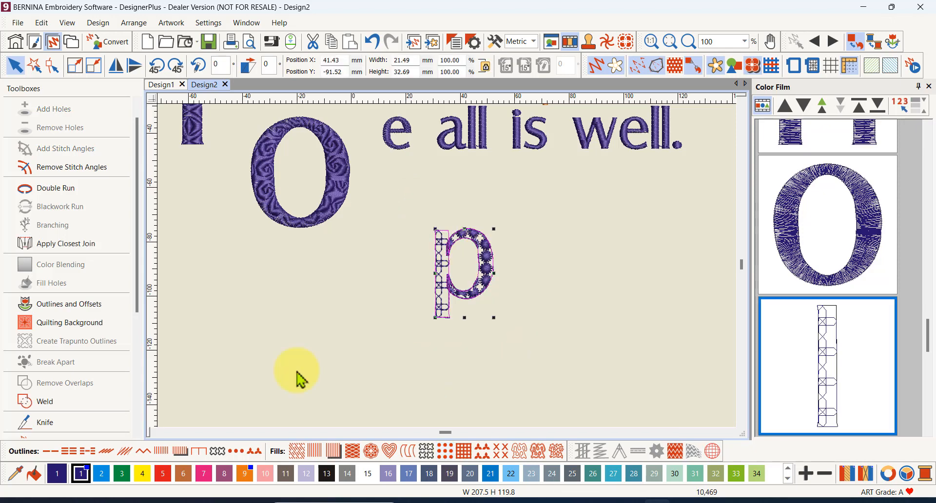
click(55, 410)
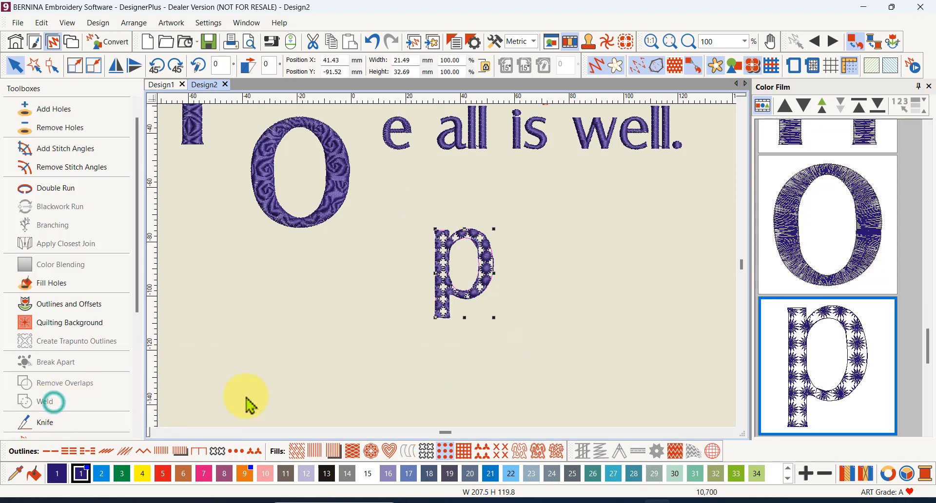
scroll(435, 265, up, 6)
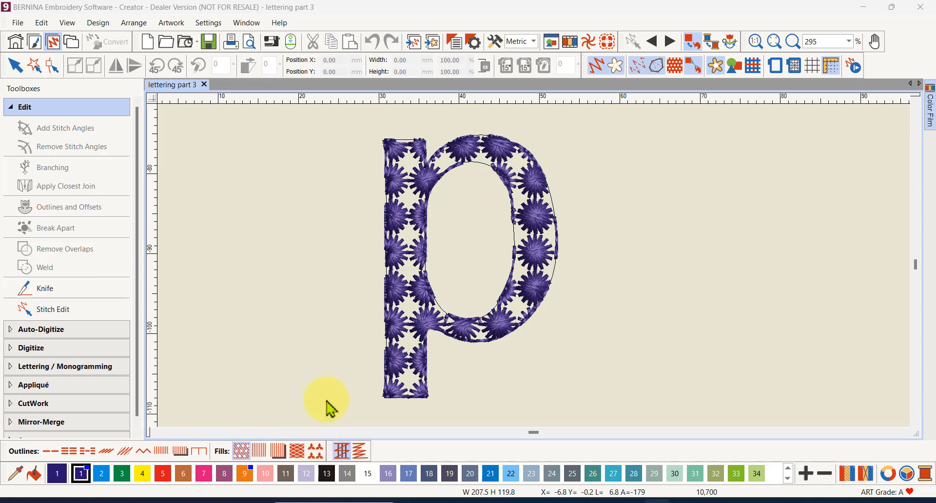
Examine the lettering part 3 design in the Creator version and the commands offered for the "How are you?" text
scroll(330, 285, down, 4)
scroll(780, 196, down, 2)
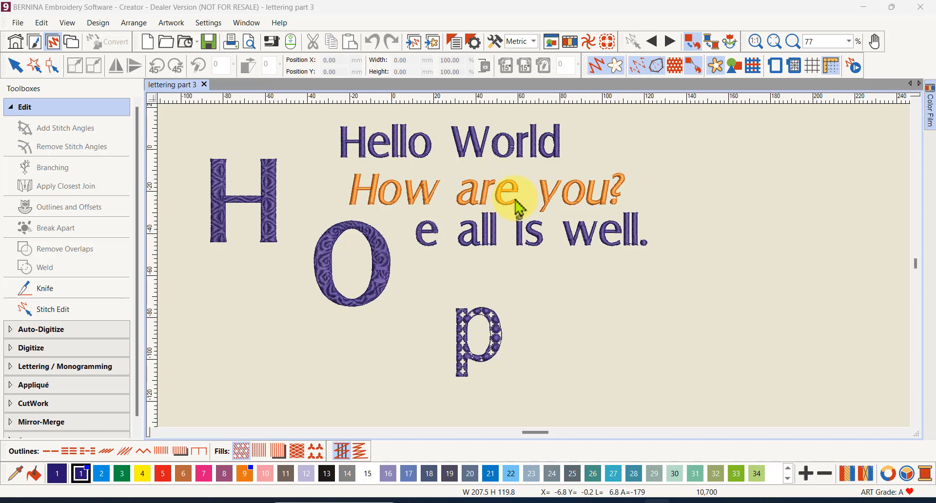
click(465, 207)
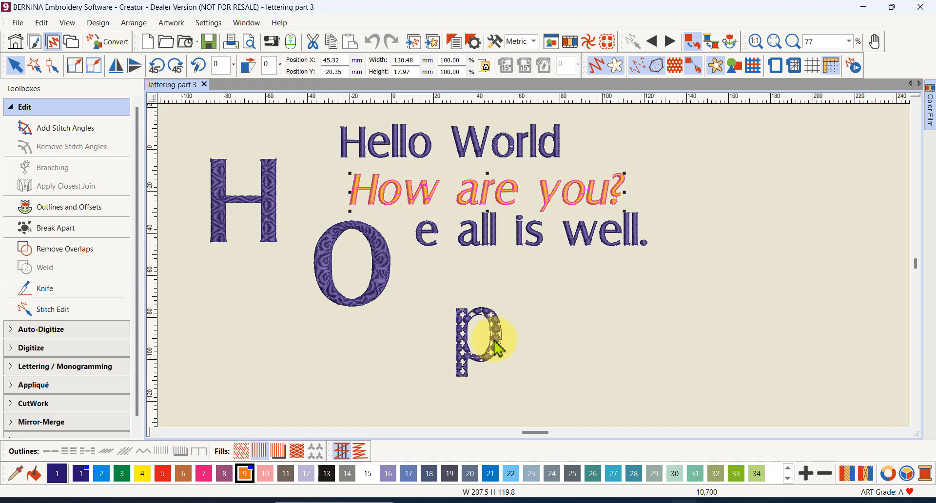
scroll(496, 344, up, 3)
scroll(533, 265, down, 5)
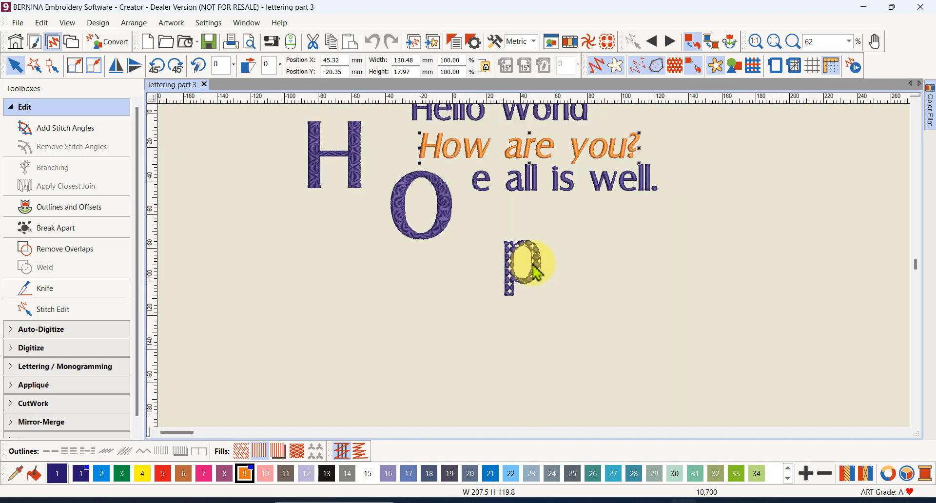
scroll(535, 267, down, 1)
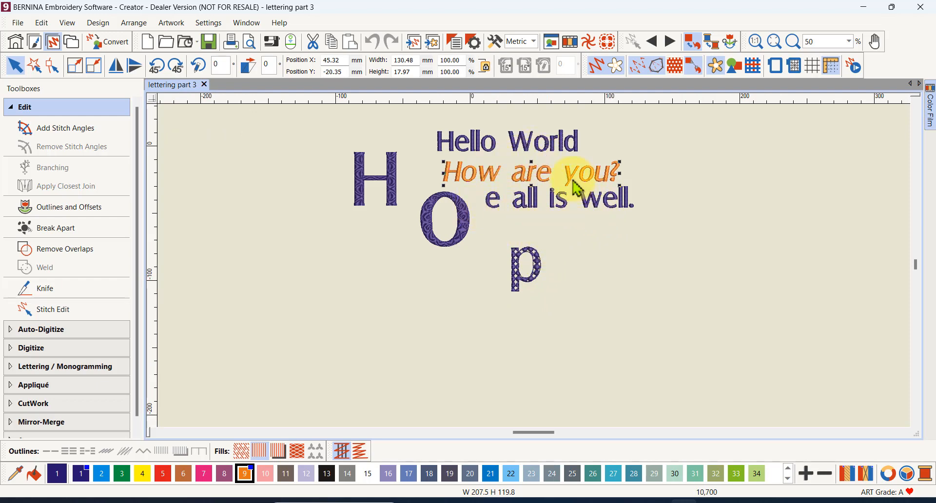
right_click(517, 177)
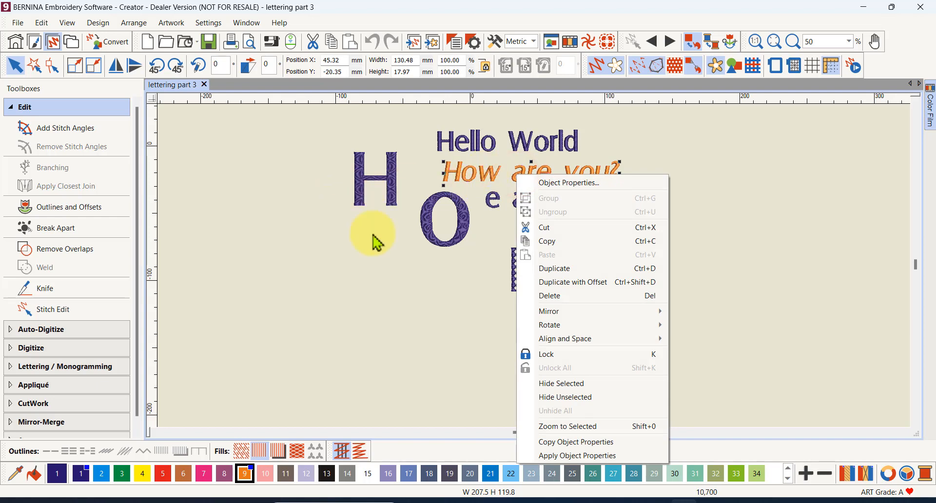
key(Escape)
click(769, 190)
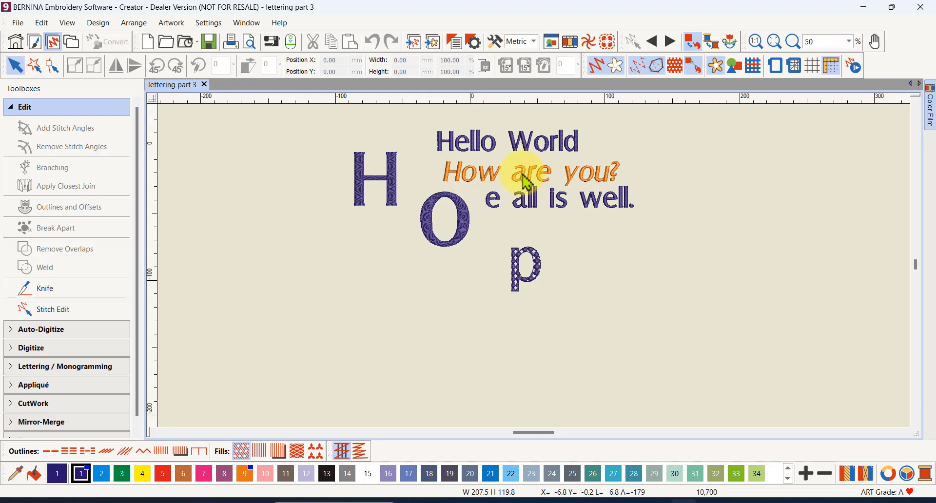
Break the "How are you?" text apart into words and the word "are" into single letters
click(526, 183)
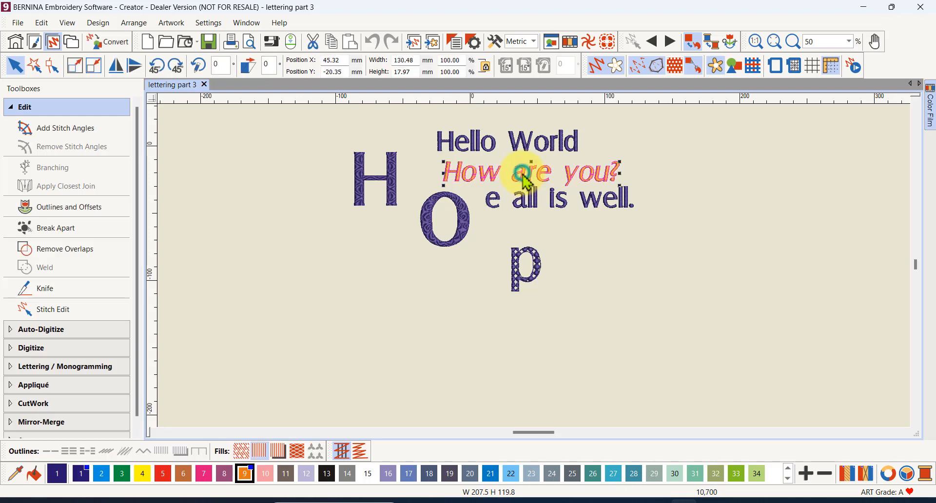
click(32, 228)
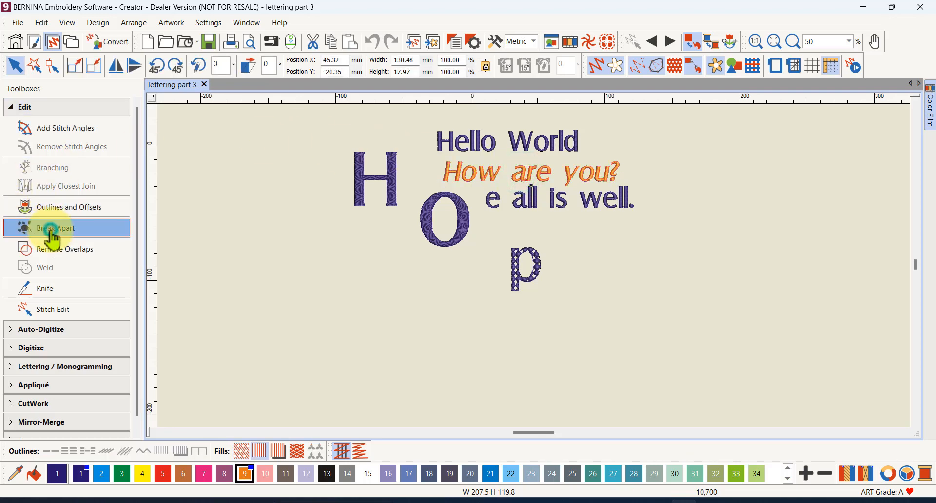
click(531, 186)
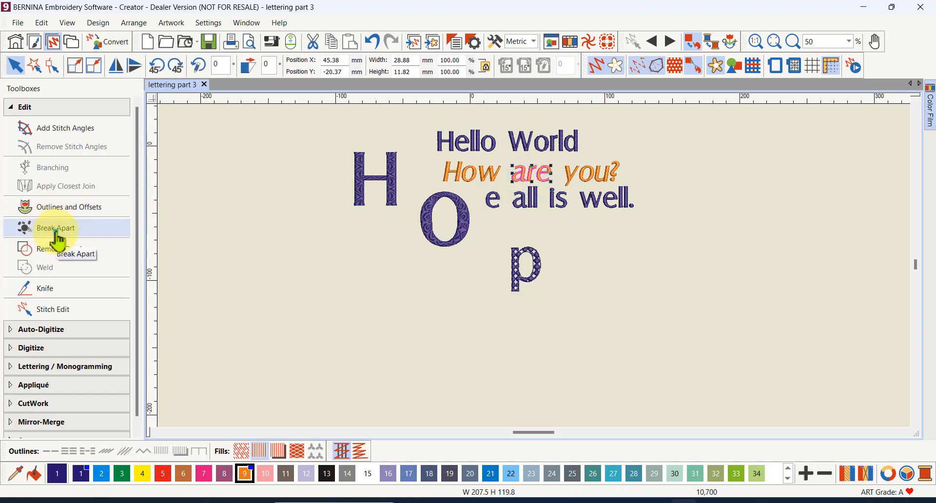
click(56, 233)
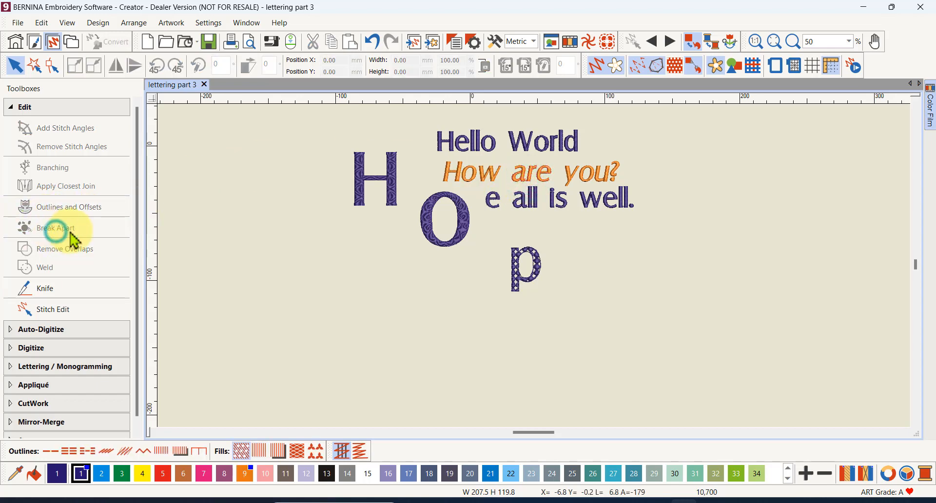
Select the a of "are", keep the Color Film open with individual objects listed, and locate the letter there
click(518, 179)
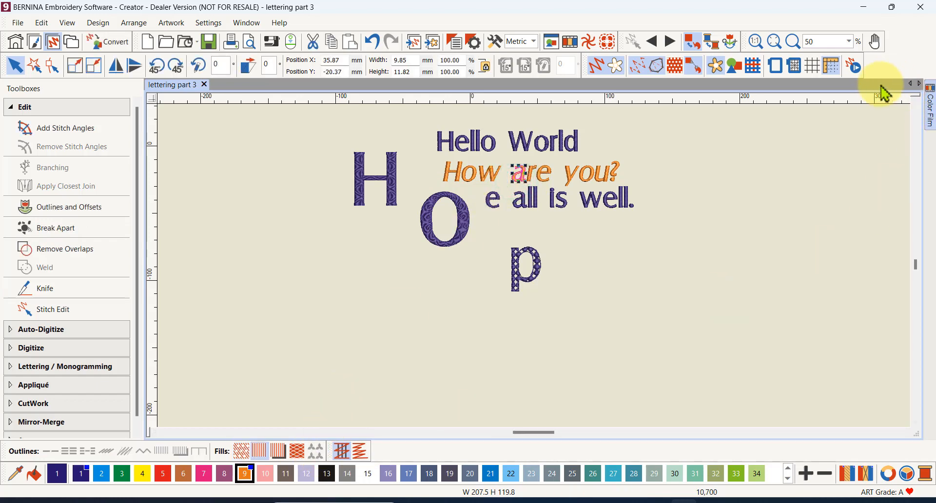
mouse_move(928, 100)
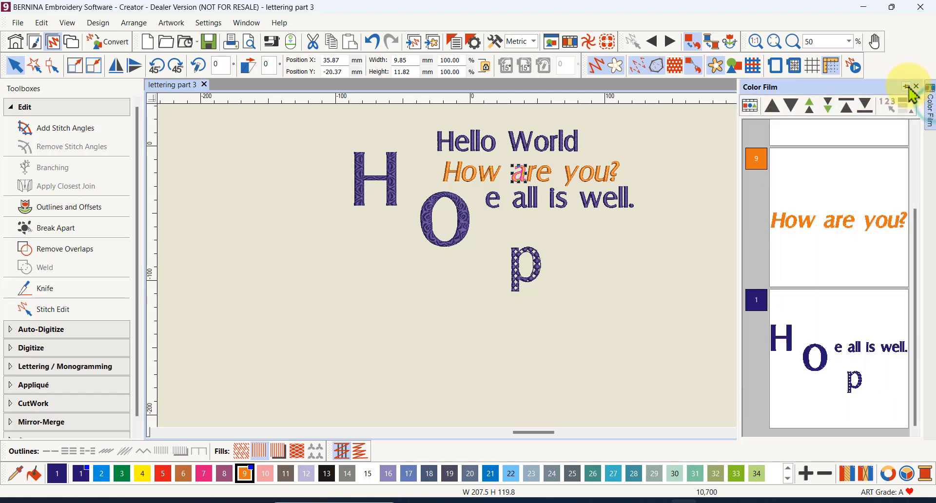
click(906, 87)
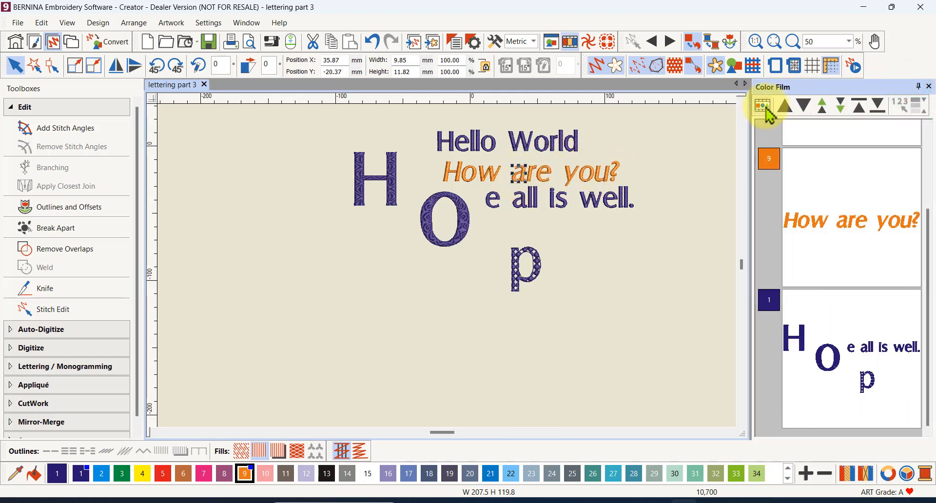
click(763, 107)
scroll(791, 198, down, 15)
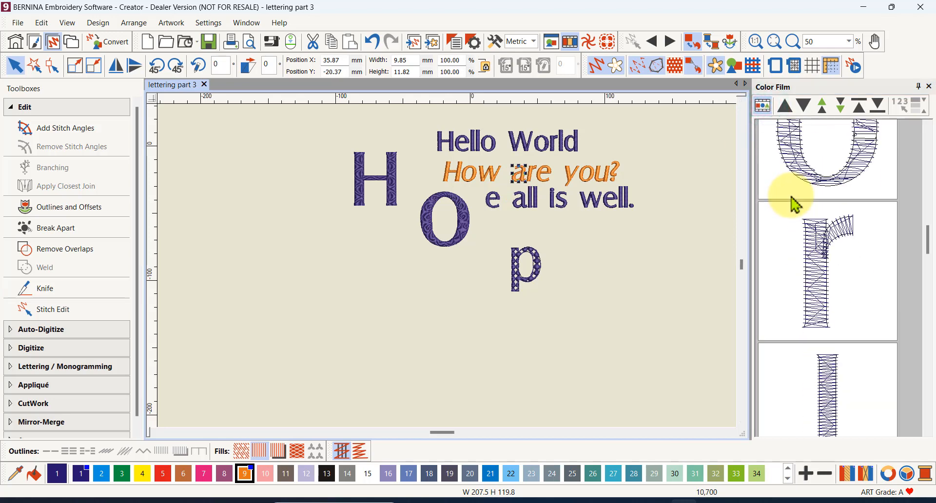
scroll(789, 196, up, 2)
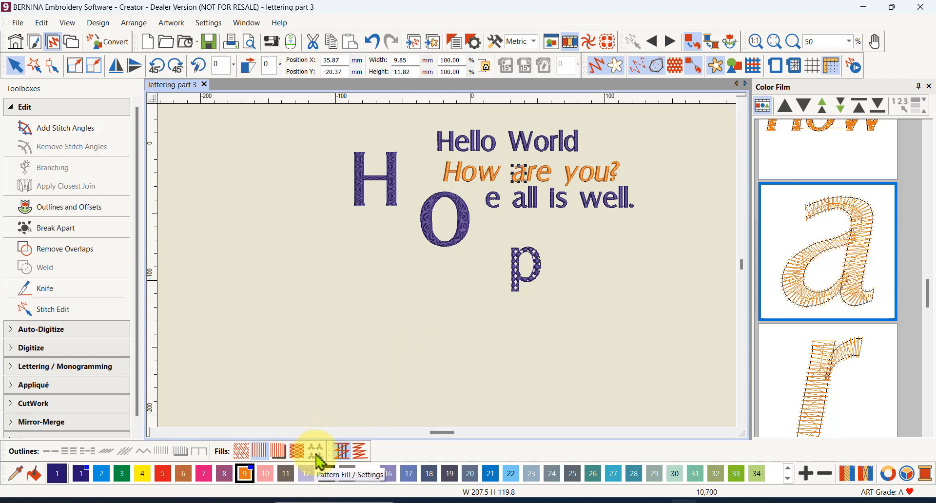
Move the a of "are" below the text, enlarged to about 58 × 69 mm, and break it apart into separate stitch objects
click(520, 172)
drag(519, 173, 490, 274)
scroll(468, 351, up, 5)
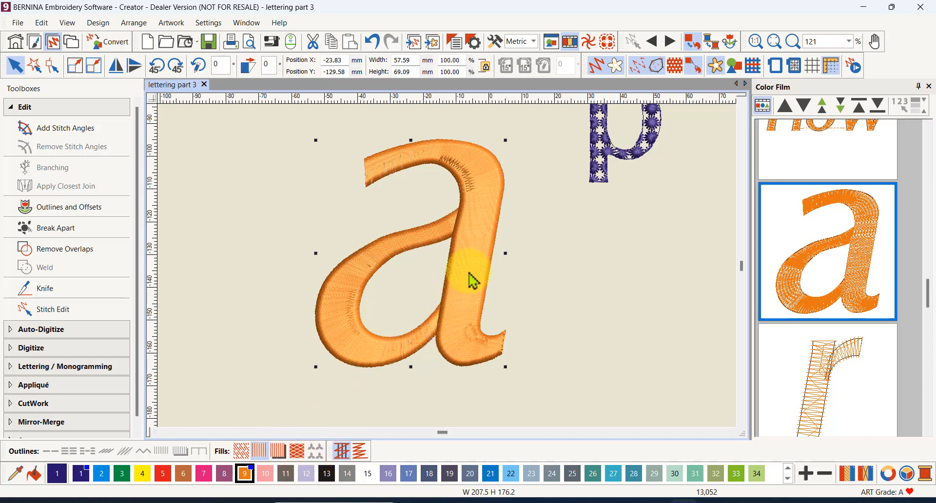
click(52, 229)
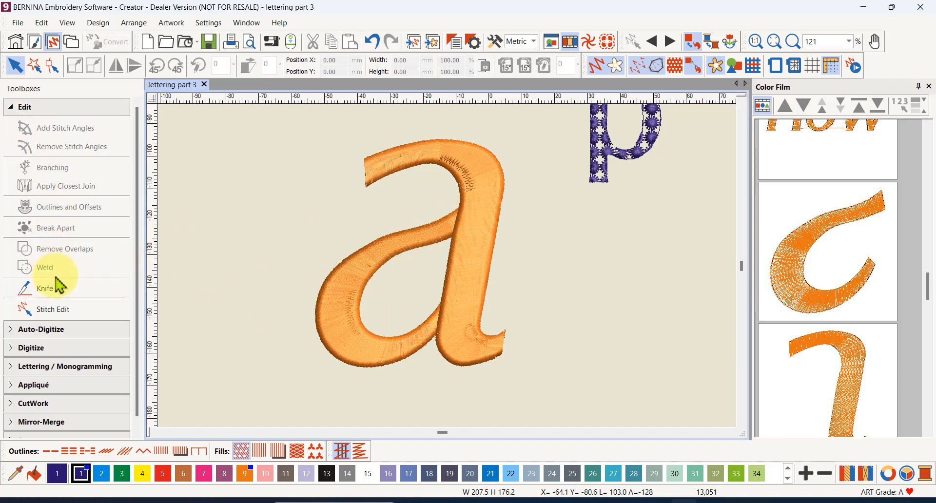
Try to weld the two parts of the a with their stitch angles kept and apply a pattern fill
click(301, 131)
drag(487, 142, 575, 393)
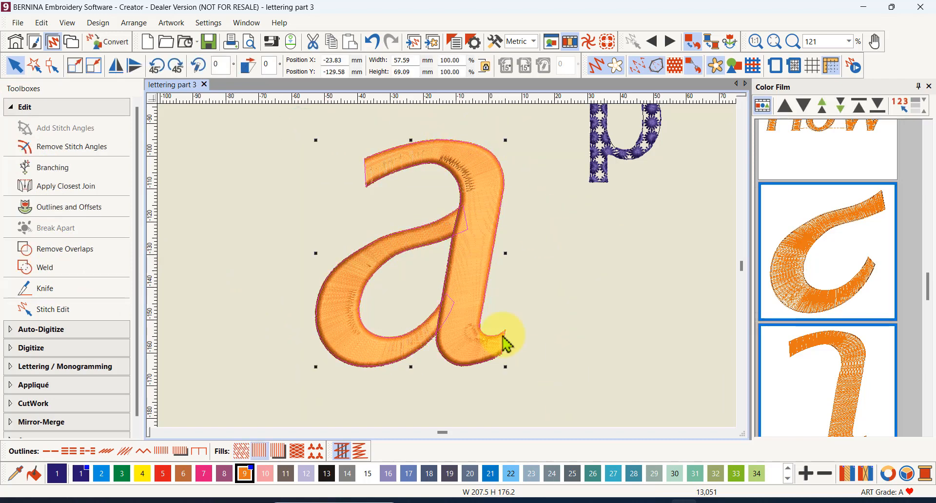
click(51, 271)
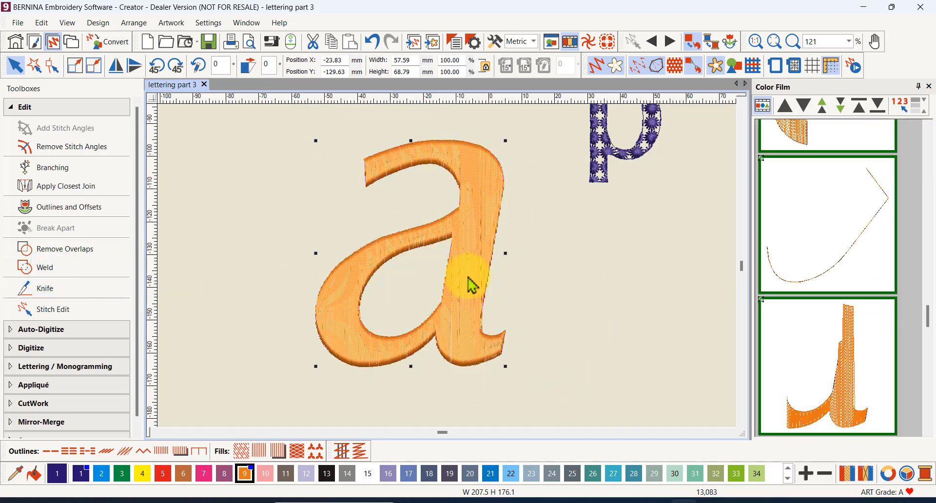
click(315, 451)
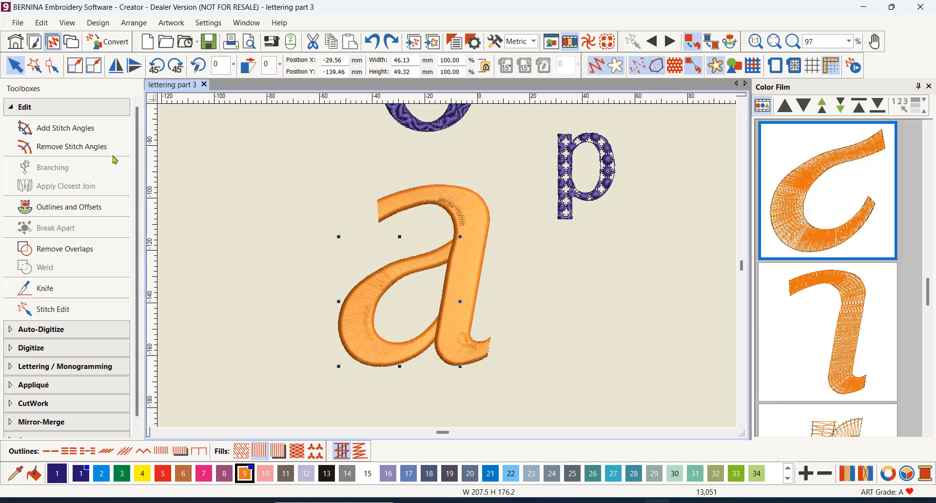
Remove the stitch angles from both the bowl and the stem of the a
click(75, 147)
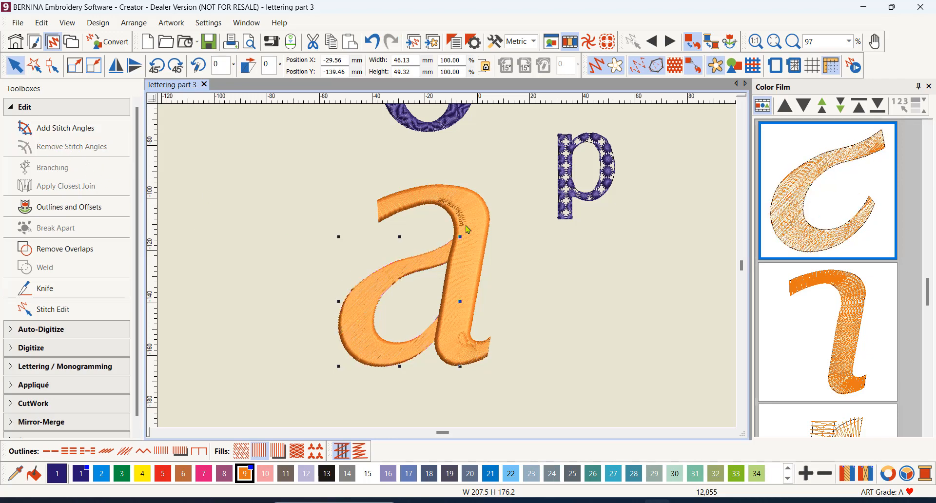
click(471, 225)
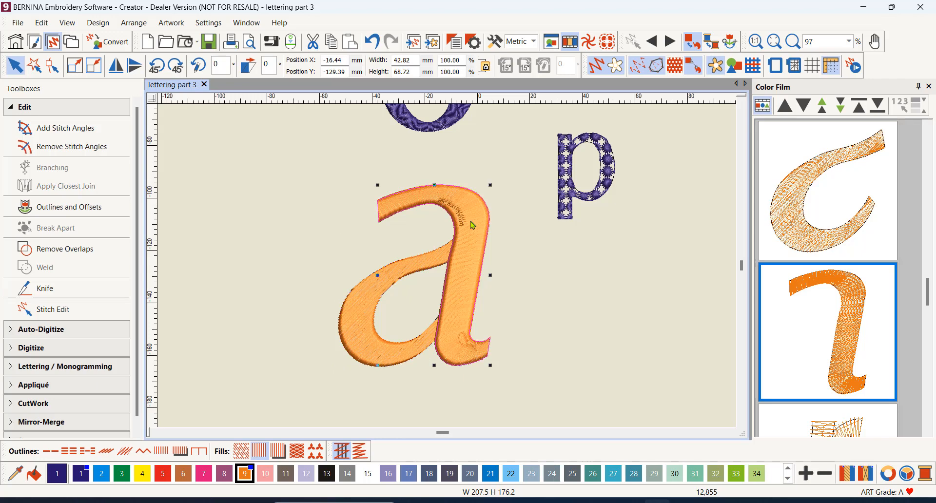
click(56, 152)
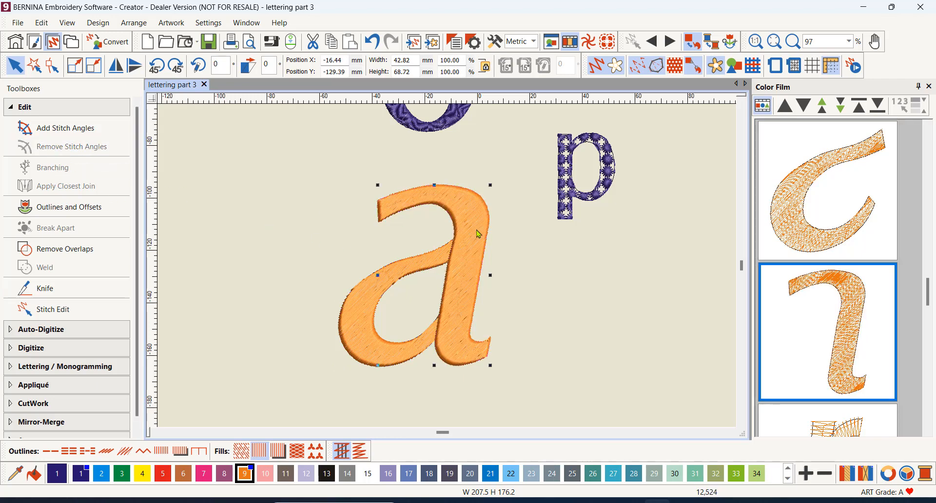
Weld the bowl and stem of the a into one object and give it a pattern fill
click(278, 156)
drag(537, 324, 538, 392)
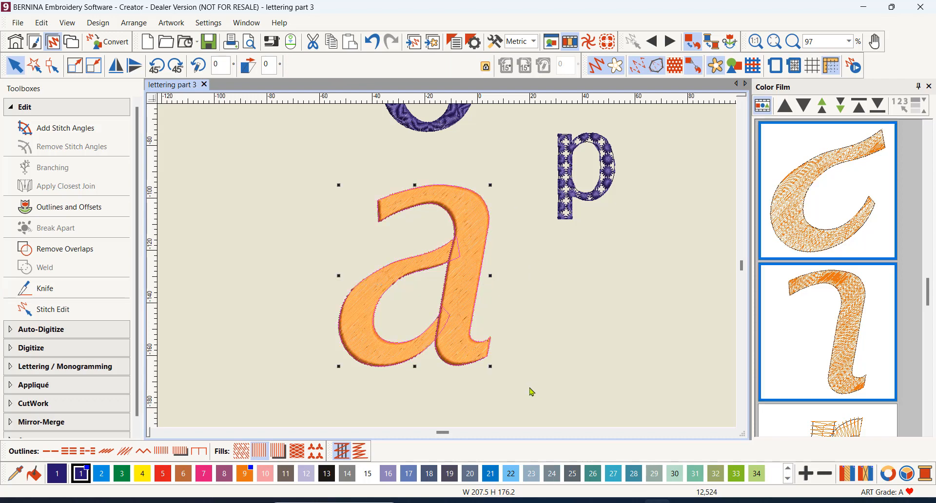
click(48, 268)
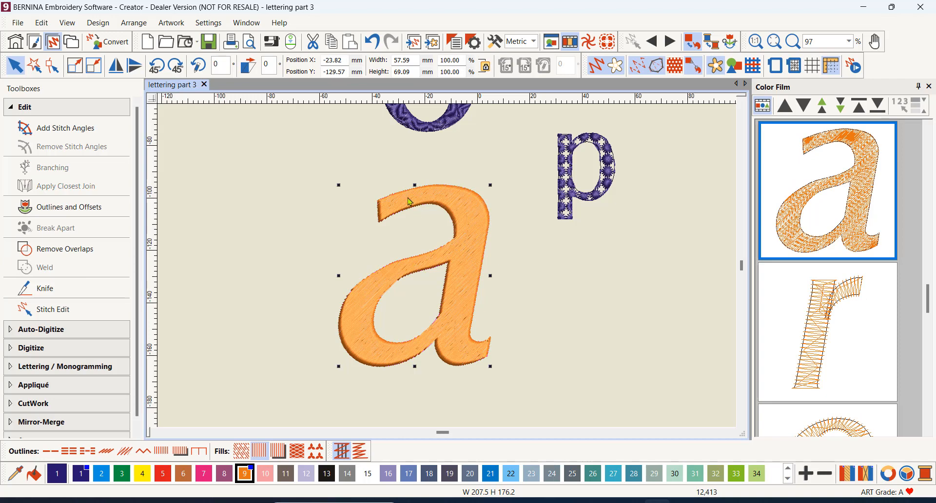
click(314, 453)
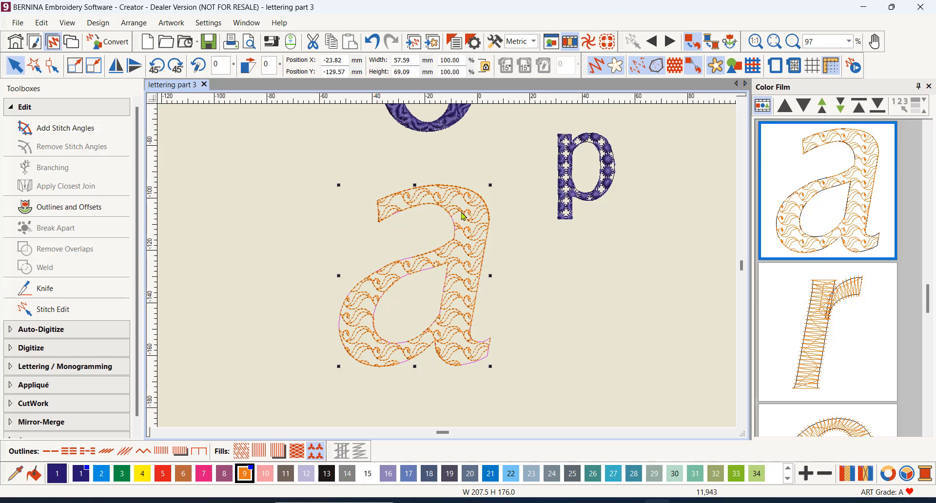
Add object outlines to the pattern-filled a as a Satin Line in color 5 BERNINA, without offset outlines
click(83, 213)
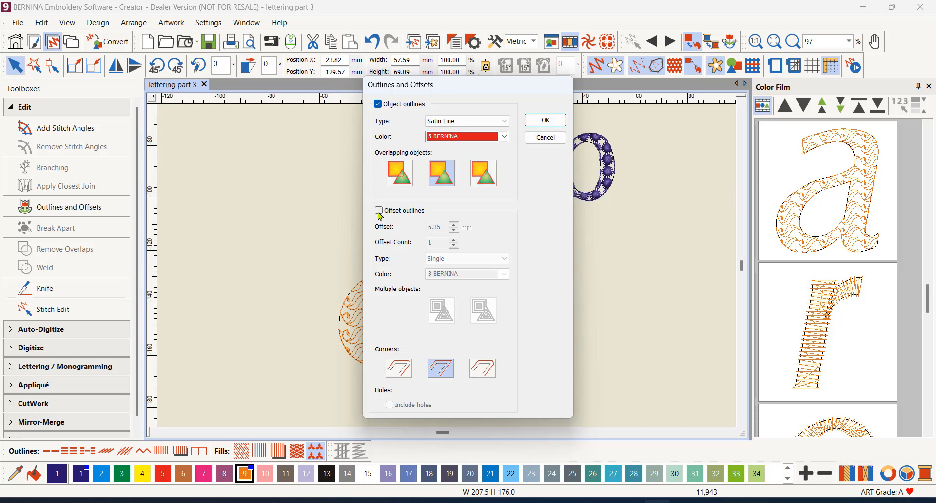
click(554, 127)
click(579, 274)
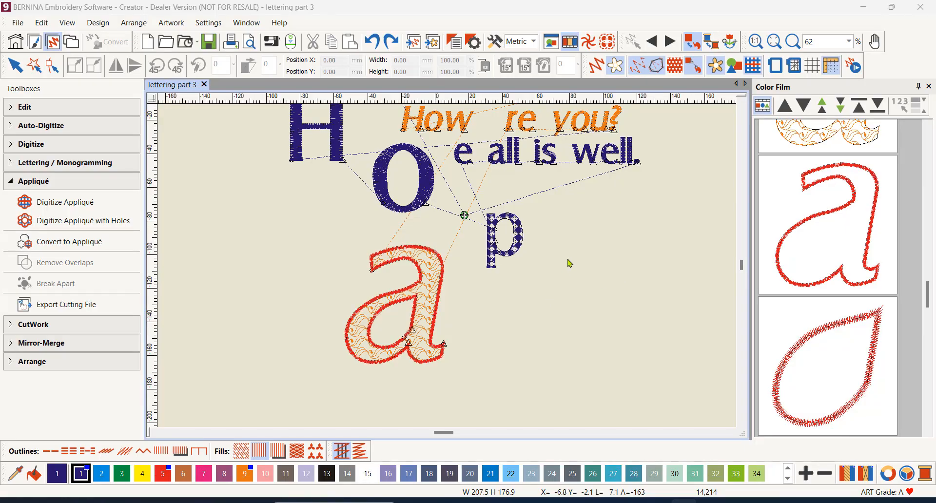
Show the design in artistic view and examine the outlined a up close
click(596, 66)
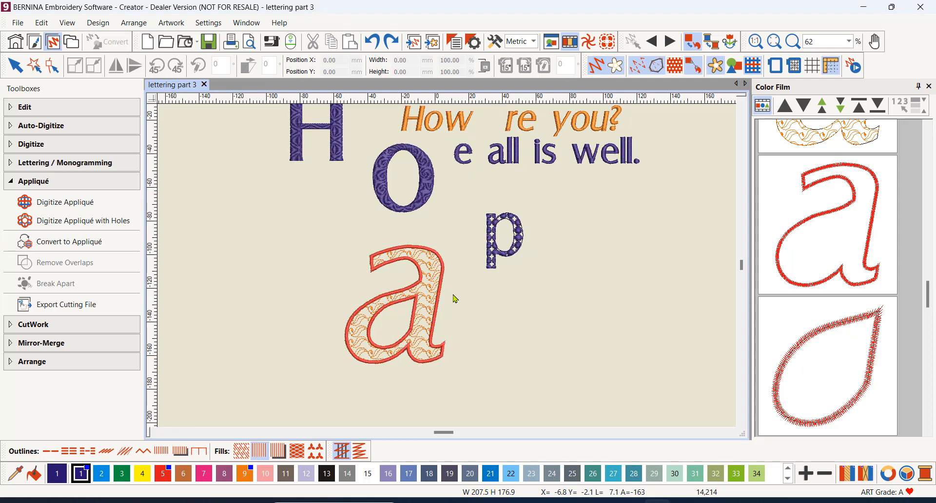
scroll(413, 315, up, 5)
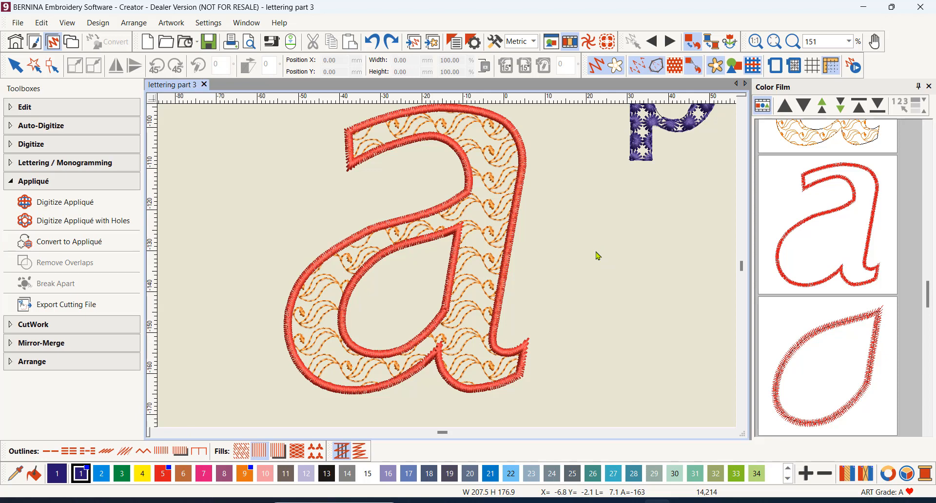
scroll(599, 257, down, 1)
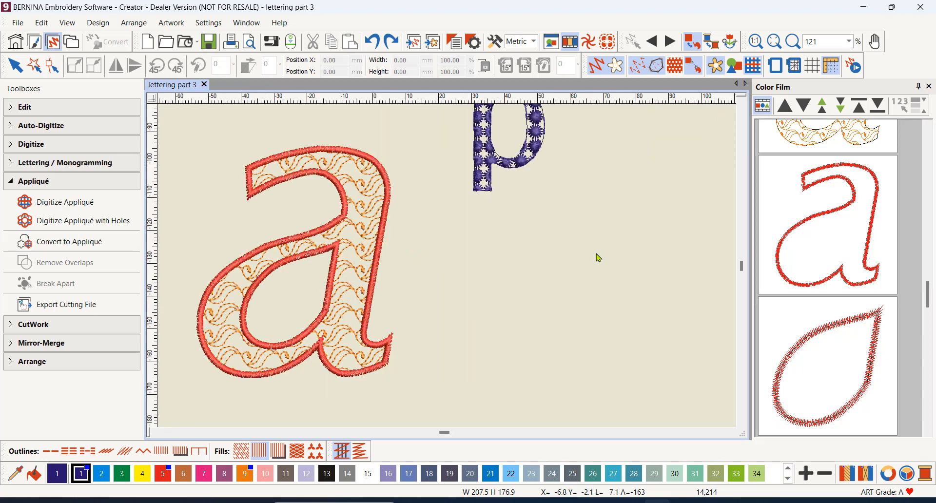
scroll(445, 268, down, 1)
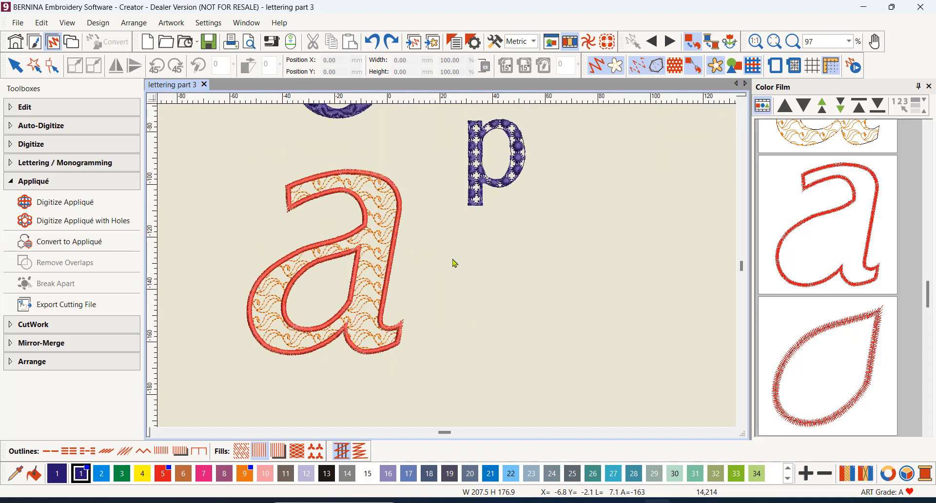
scroll(453, 263, down, 1)
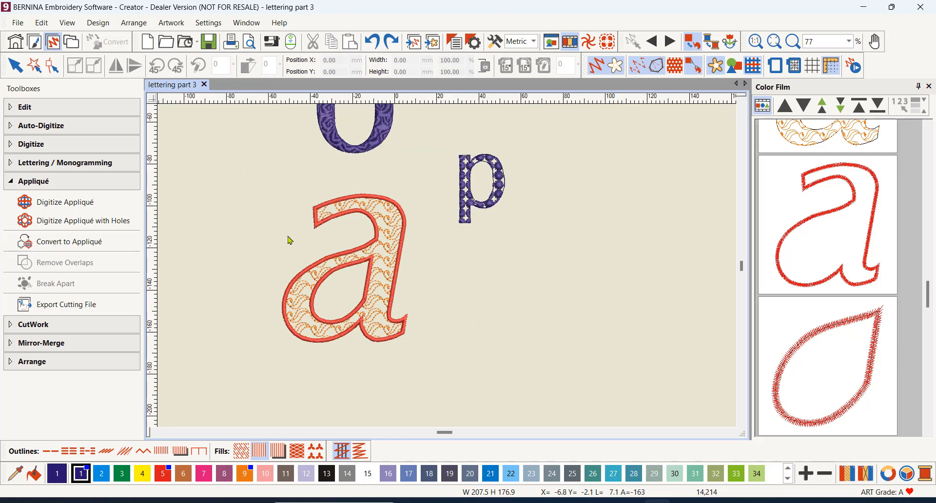